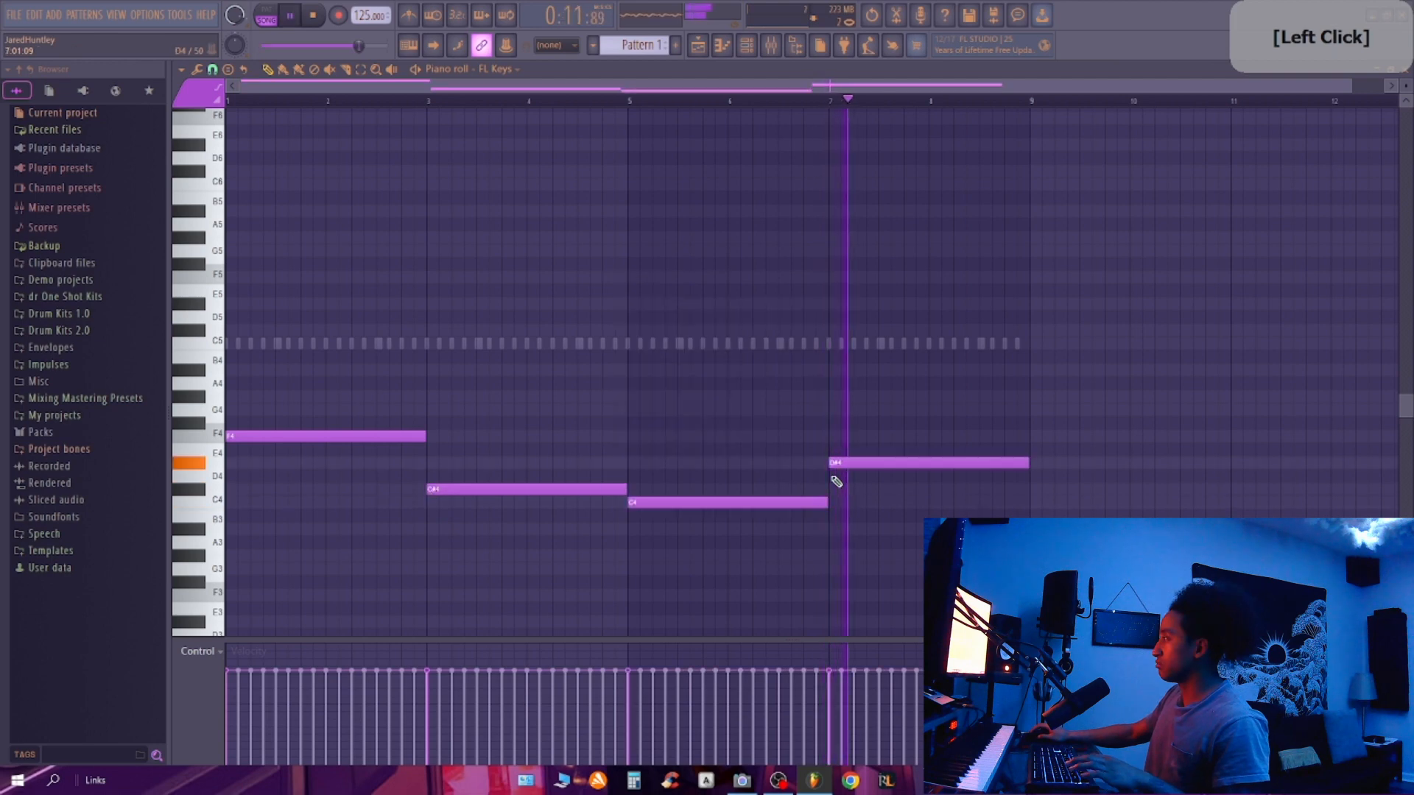
Step: Stack notes over the four roots to form triads: F4-G#4-C5, C#4-F4-G#4, C4-D#4-G4 and D#4-G4-A#4
{"action": "key", "text": "space"}
{"action": "left_click", "coordinate": [242, 397]}
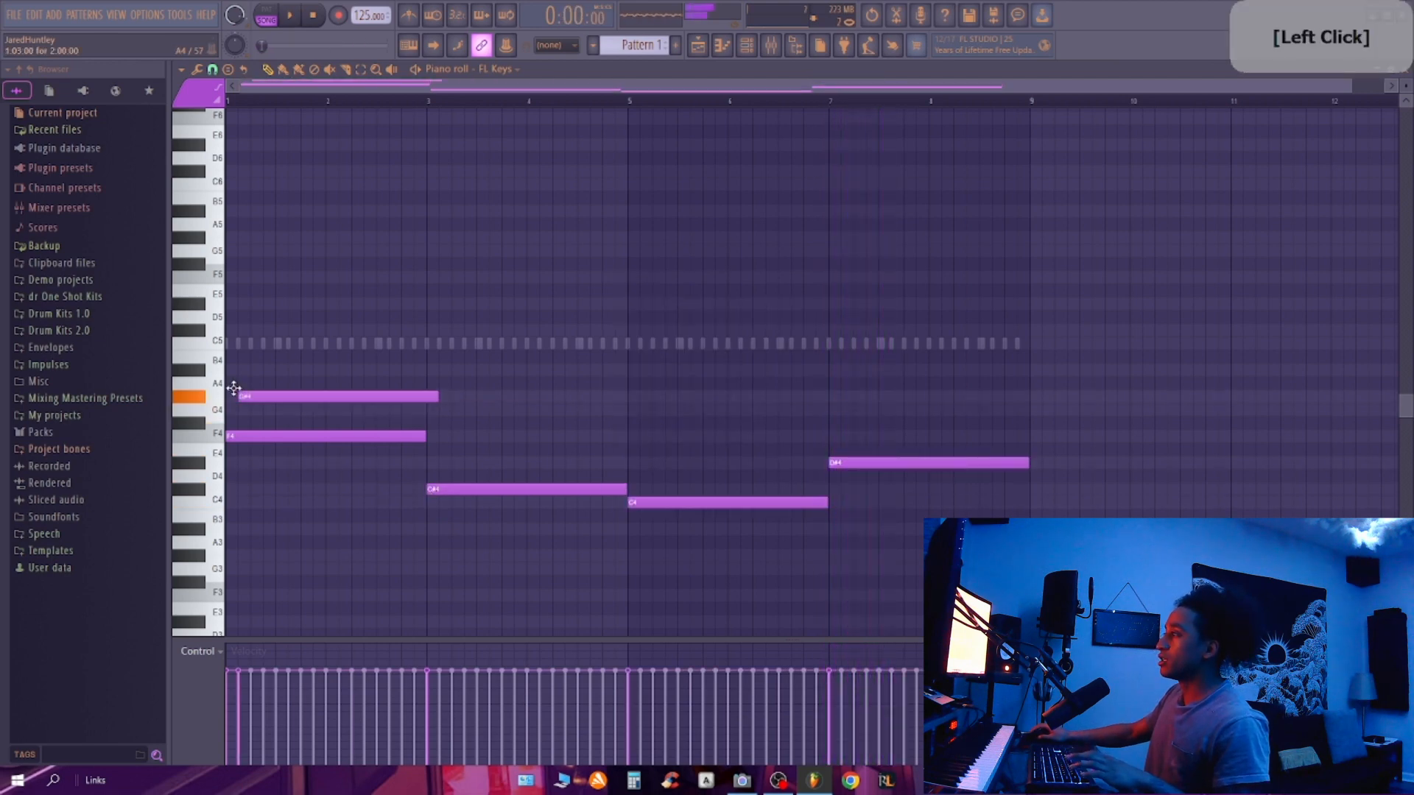
{"action": "left_click", "coordinate": [255, 344]}
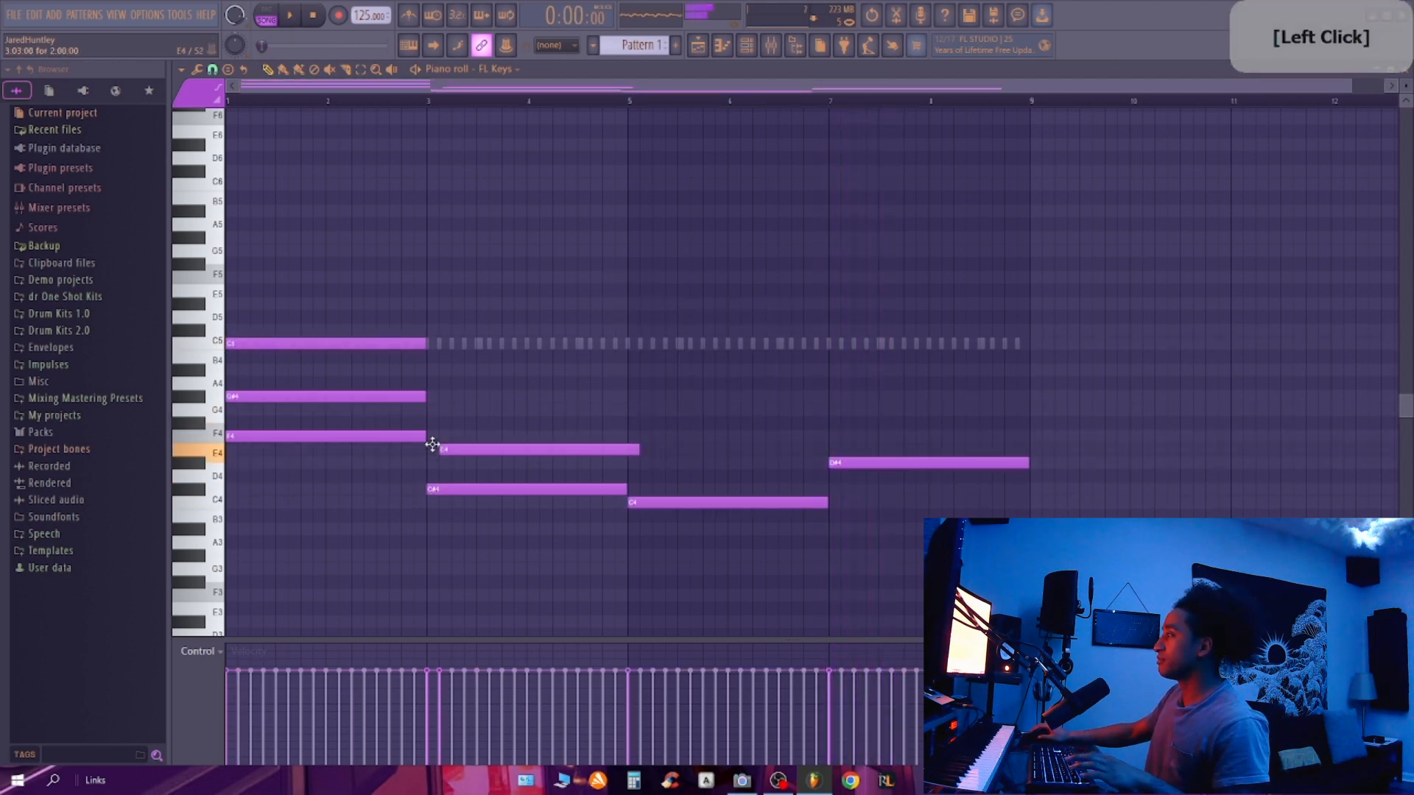
{"action": "left_click_drag", "start_coordinate": [430, 442], "coordinate": [426, 436]}
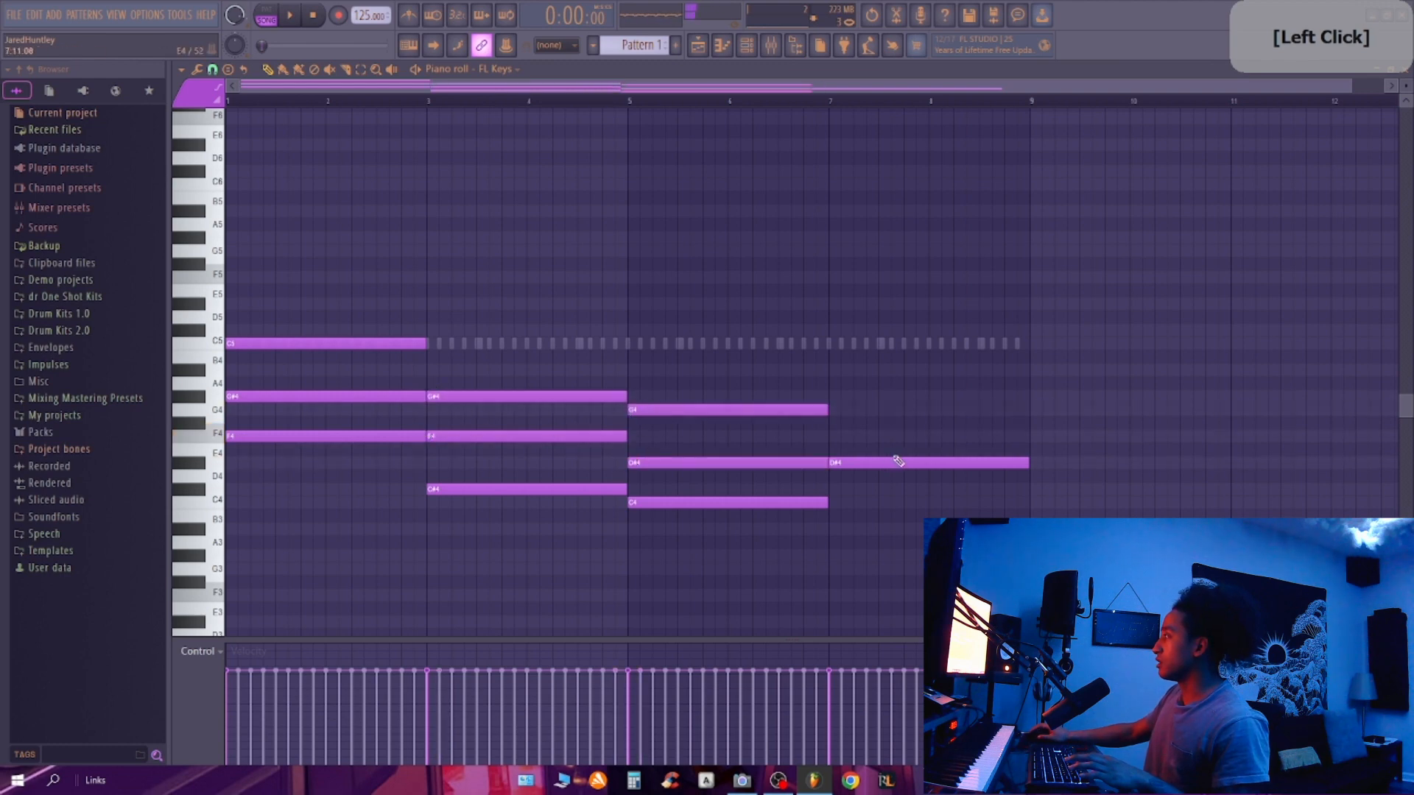
{"action": "left_click", "coordinate": [840, 408]}
{"action": "left_click", "coordinate": [838, 369]}
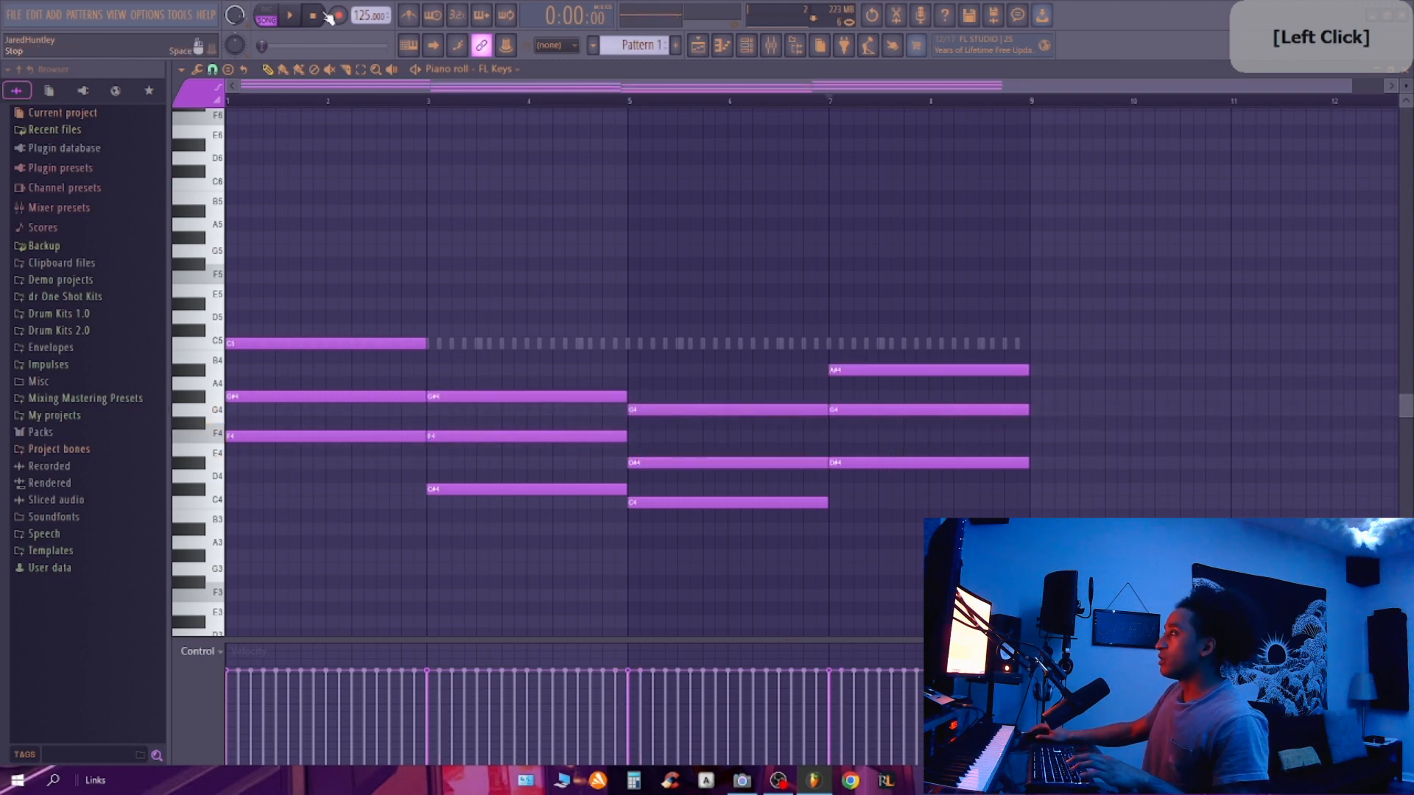
Step: Duplicate the middle note of each triad one octave higher, giving G#5, F5, D#5 and G5
{"action": "left_click", "coordinate": [285, 401], "text": "ctrl+shift"}
{"action": "left_click", "coordinate": [588, 439], "text": "ctrl+shift"}
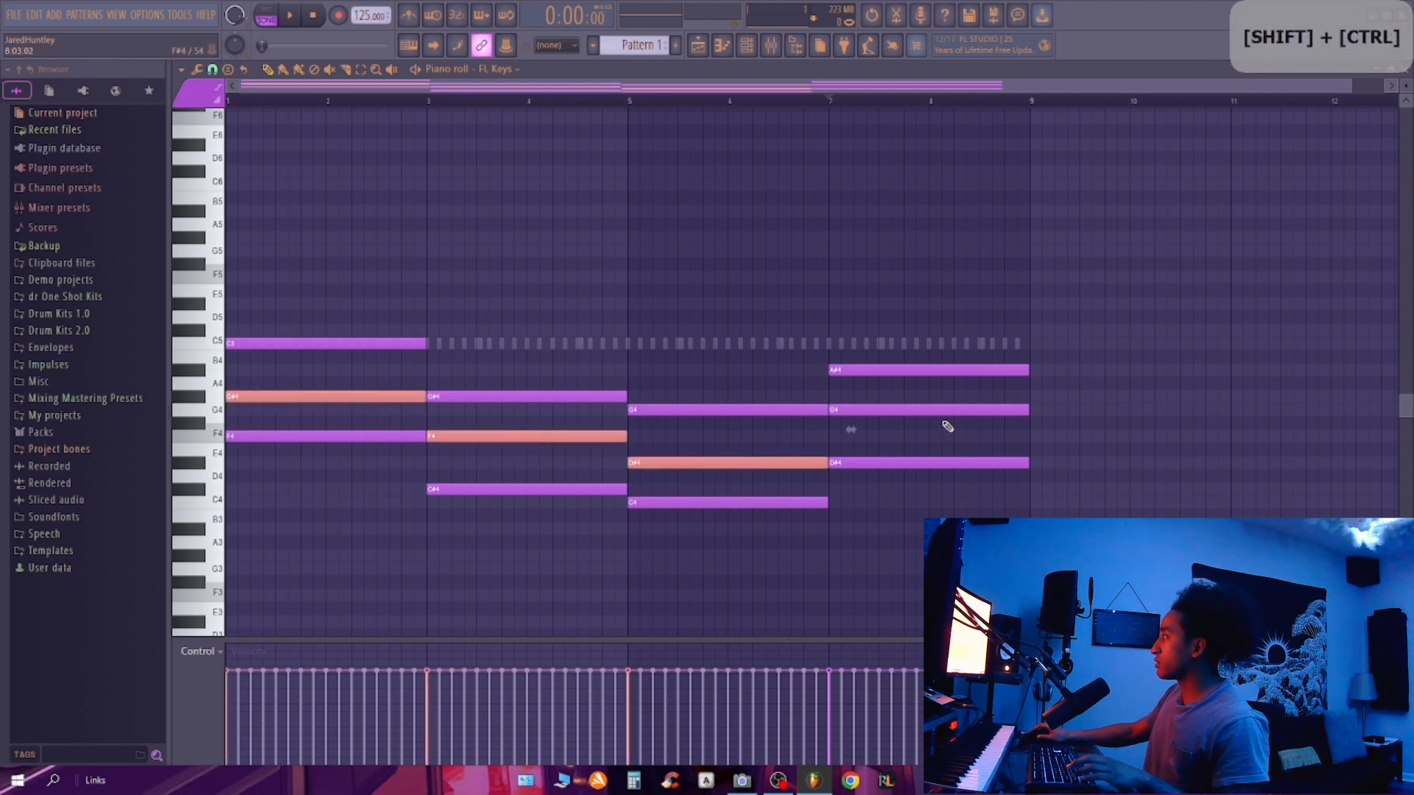
{"action": "key", "text": "ctrl+Up"}
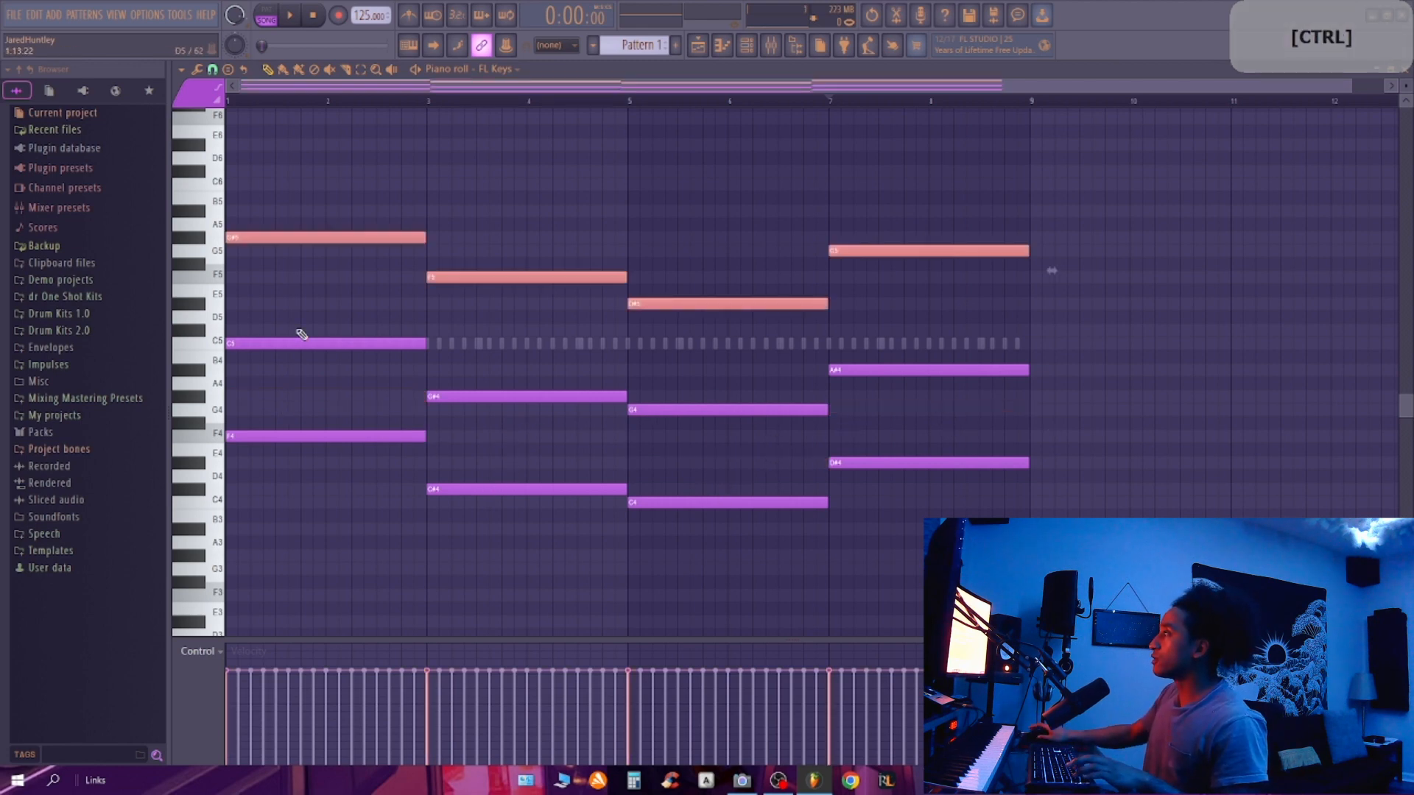
{"action": "left_click", "coordinate": [267, 240]}
{"action": "key", "text": "ctrl+Down"}
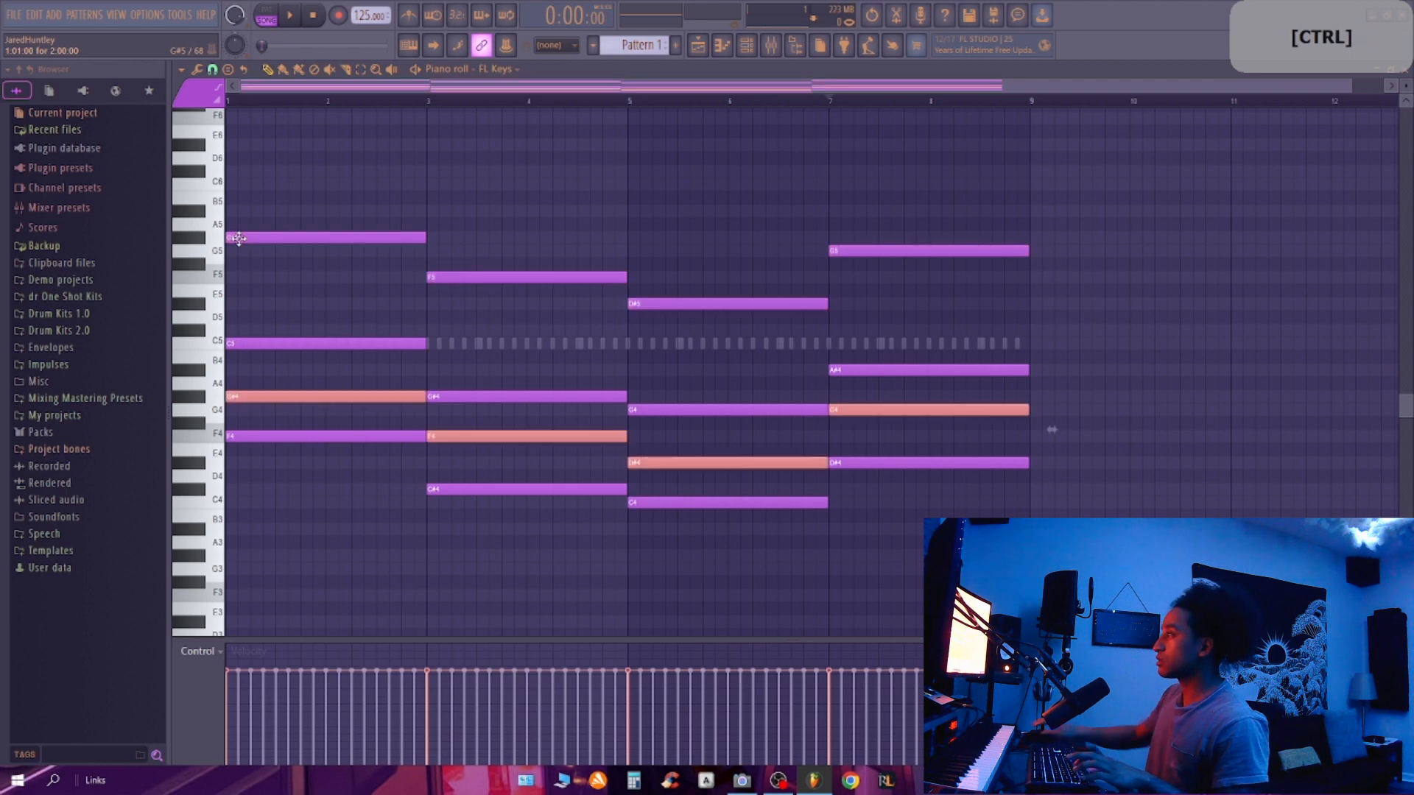
Step: Deselect the notes and audition the chords, jumping playback to bar 5 and bar 7
{"action": "key", "text": "space"}
{"action": "right_click", "coordinate": [999, 506]}
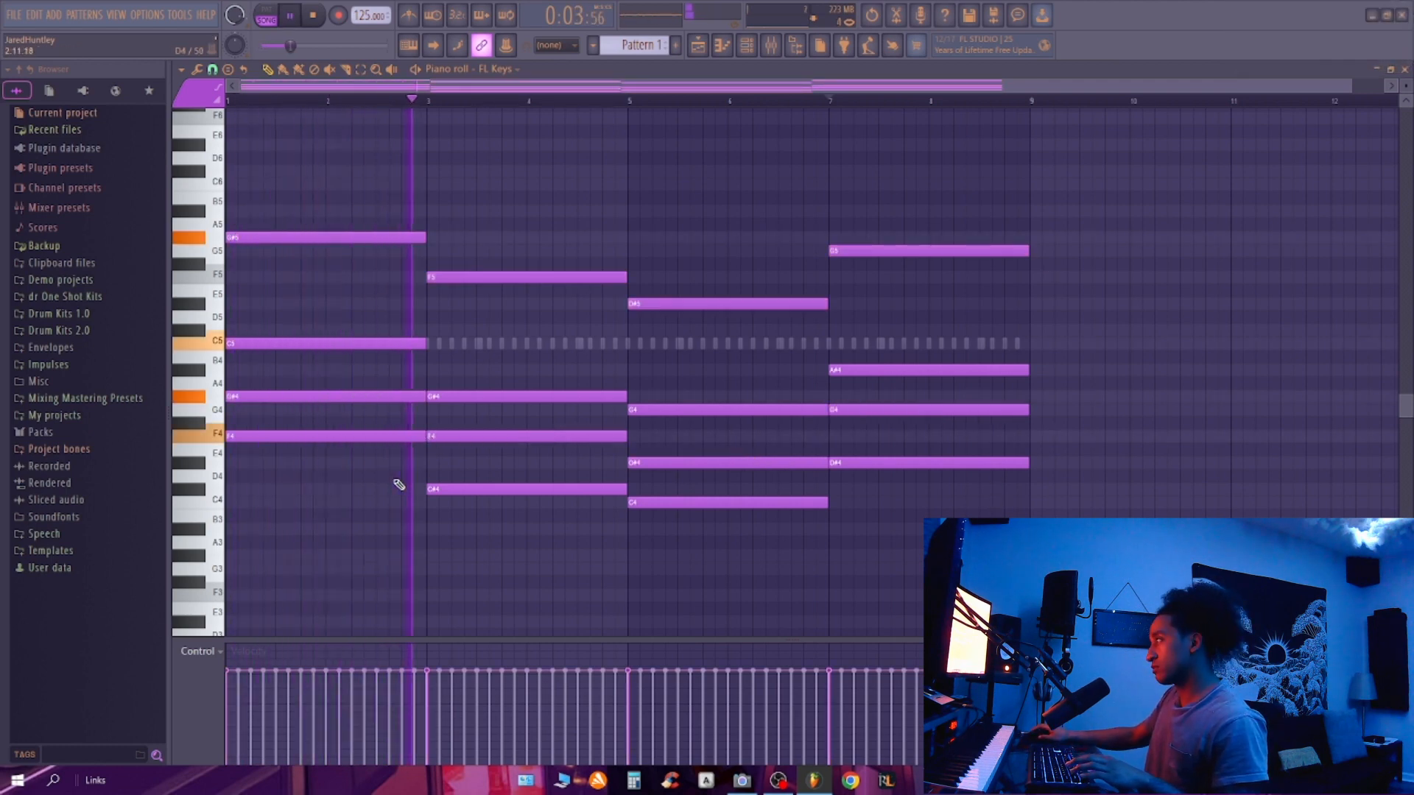
{"action": "left_click", "coordinate": [630, 101]}
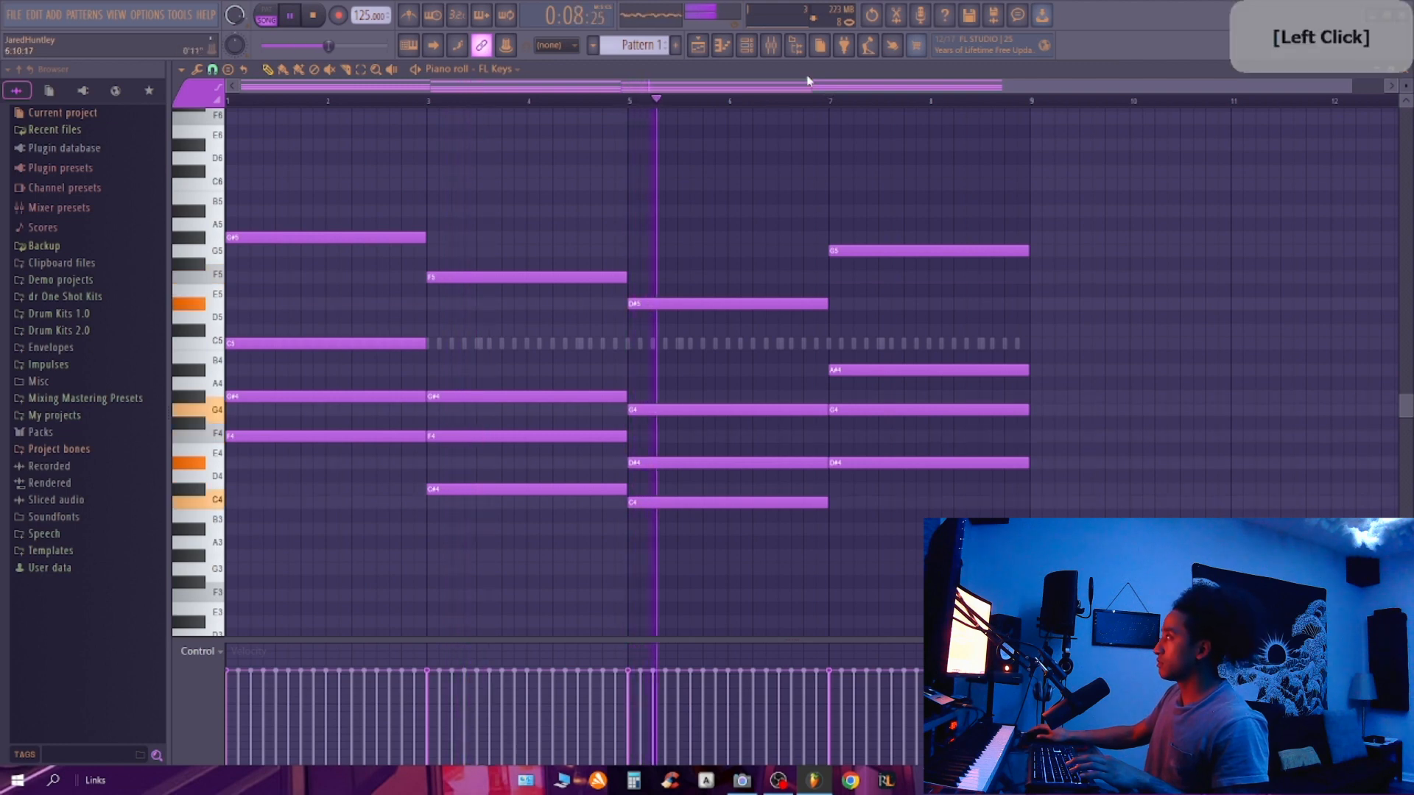
{"action": "left_click", "coordinate": [833, 101]}
{"action": "key", "text": "space"}
Step: Write a melody of short notes between G6 and D#7 above the chords in bars 1–4, starting on G#6
{"action": "scroll", "coordinate": [338, 325], "scroll_direction": "up", "scroll_amount": 6}
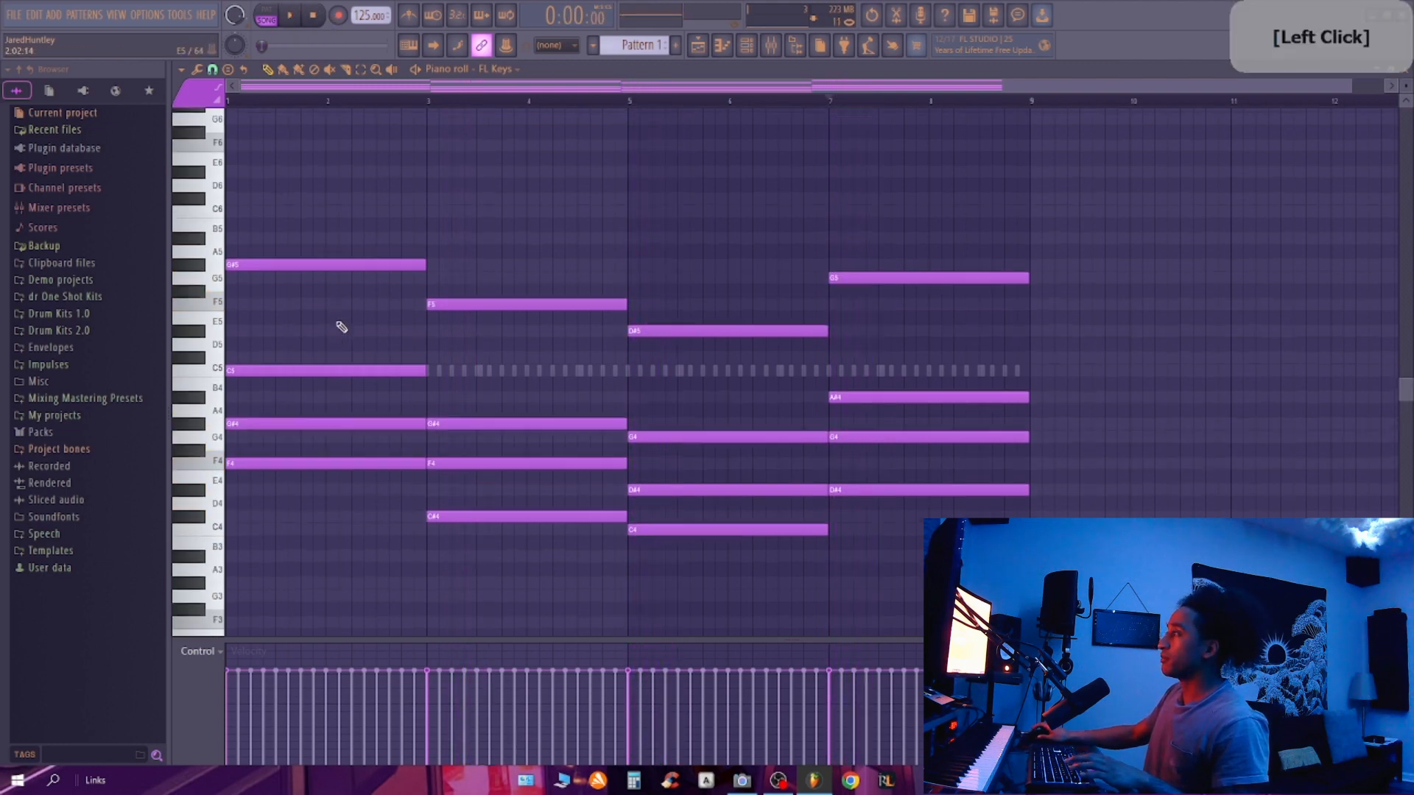
{"action": "scroll", "coordinate": [316, 371], "scroll_direction": "up", "scroll_amount": 1}
{"action": "left_click_drag", "start_coordinate": [257, 279], "coordinate": [136, 270]}
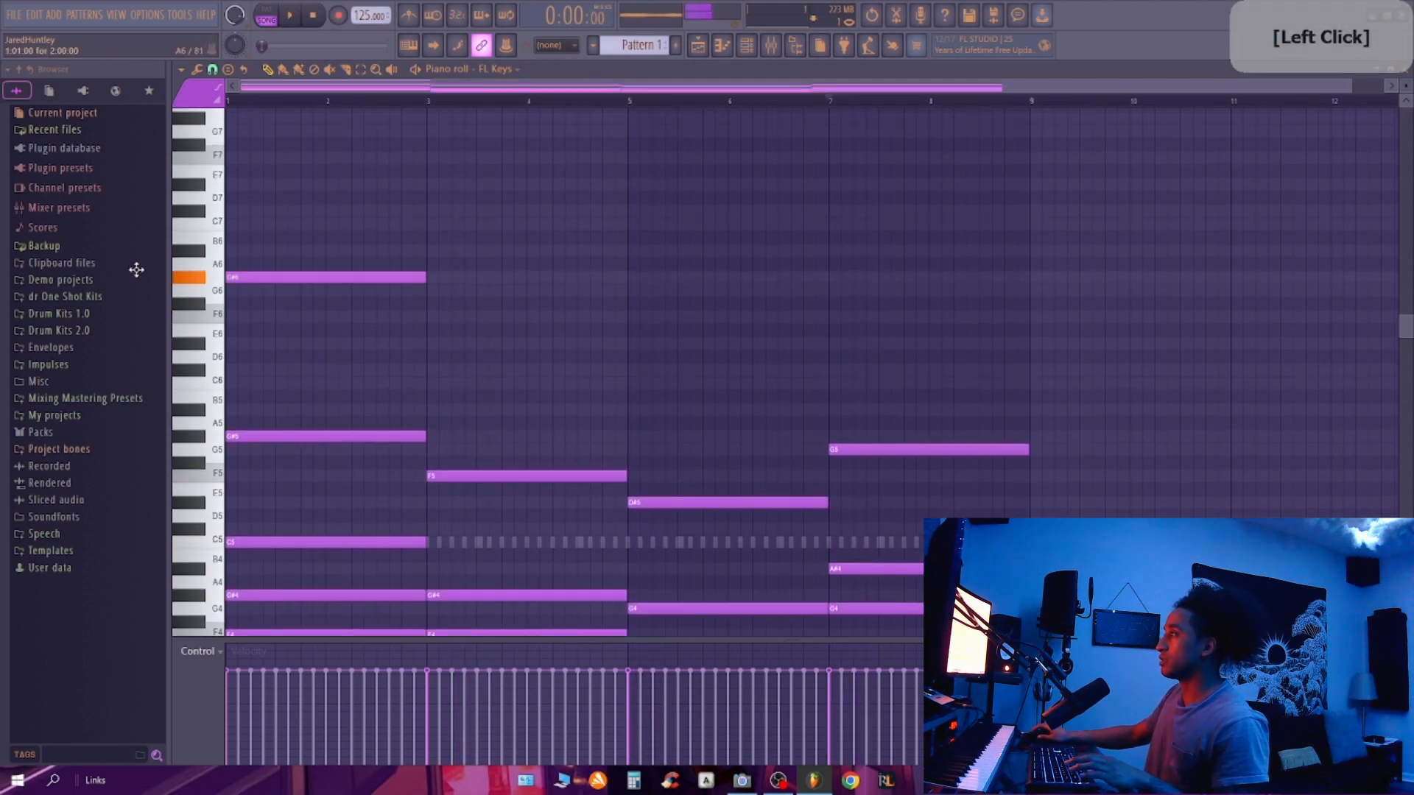
{"action": "key", "text": "space"}
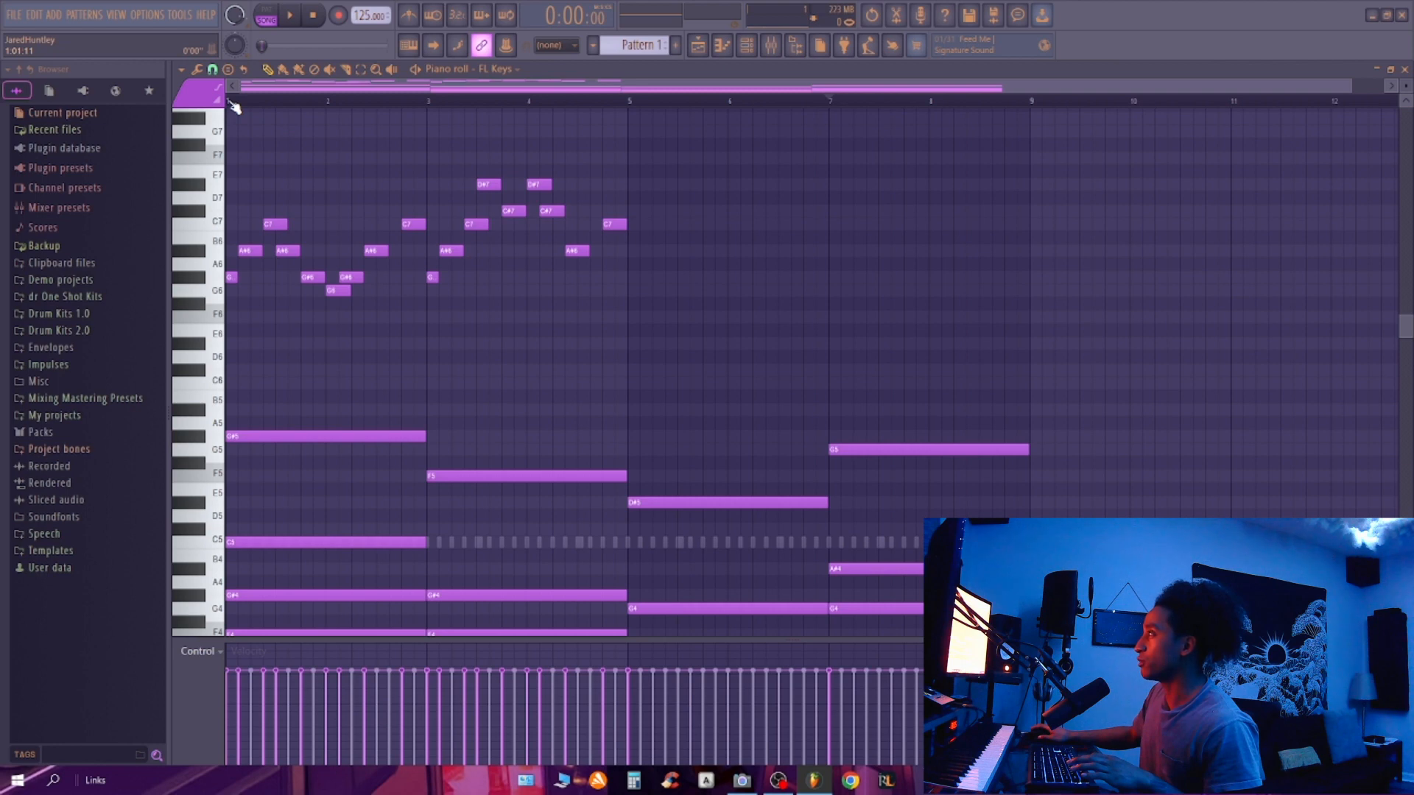
Step: Highlight bars 1–2 and bars 3–4 in turn to examine the melody against each chord
{"action": "left_click_drag", "start_coordinate": [233, 107], "coordinate": [396, 103]}
{"action": "scroll", "coordinate": [293, 411], "scroll_direction": "down", "scroll_amount": 2}
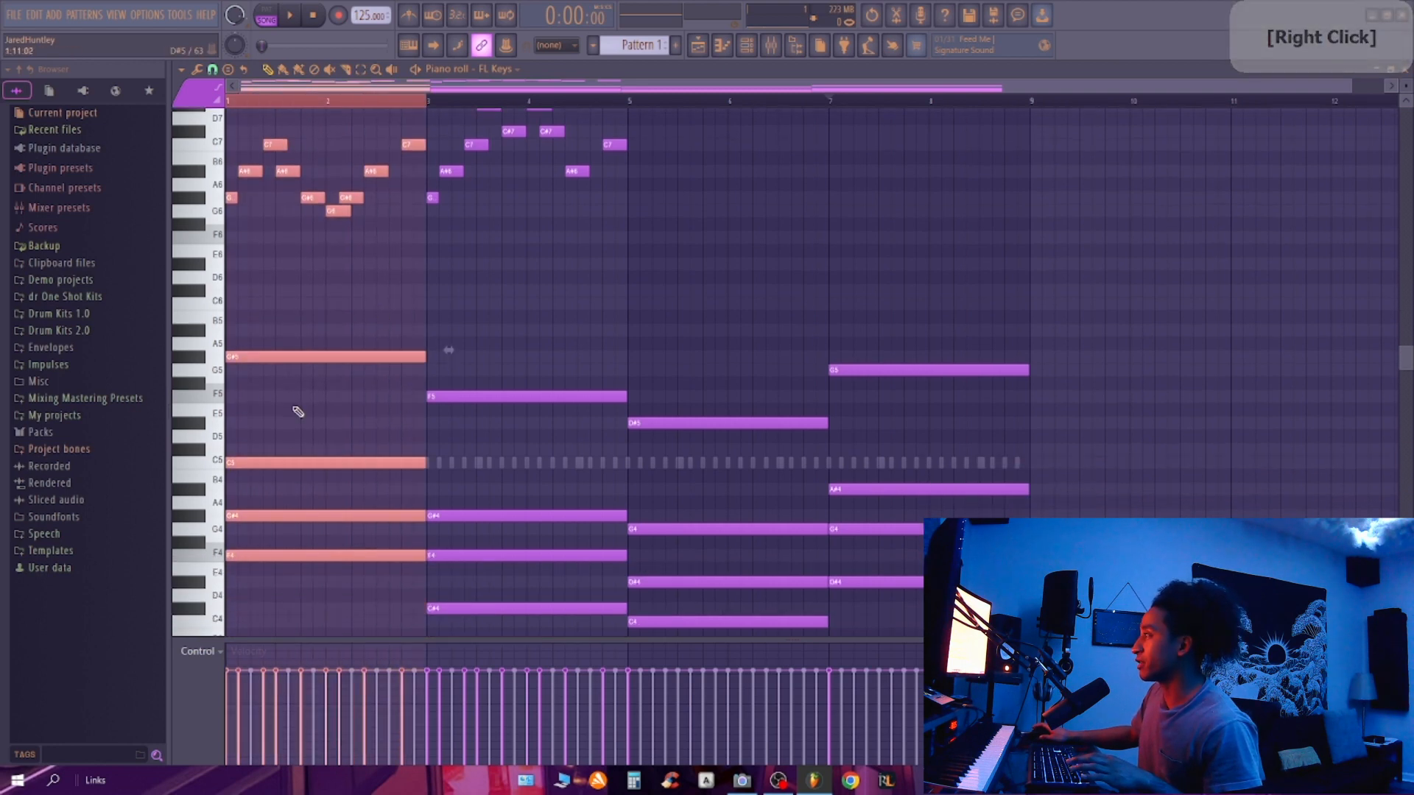
{"action": "scroll", "coordinate": [369, 342], "scroll_direction": "up", "scroll_amount": 3}
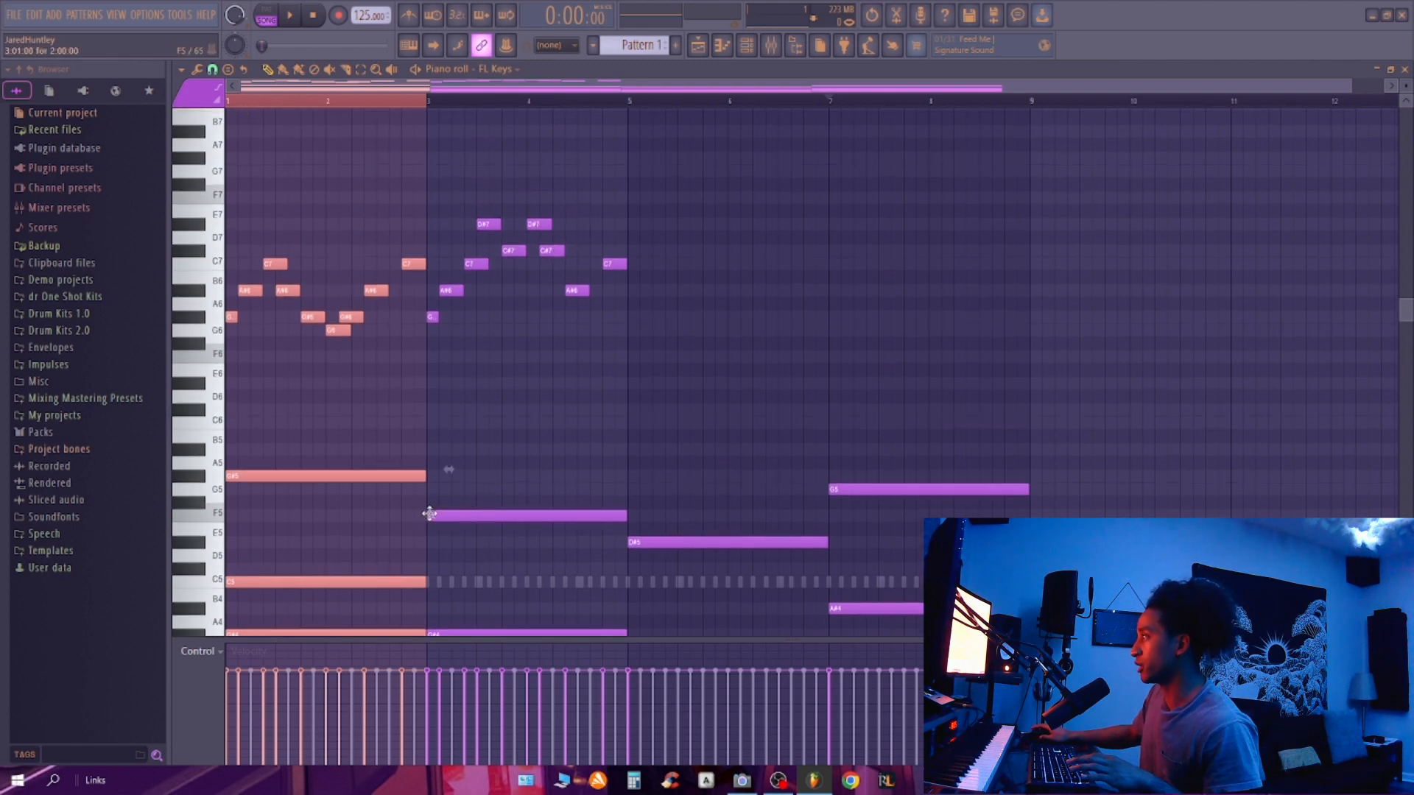
{"action": "left_click_drag", "start_coordinate": [427, 104], "coordinate": [628, 116]}
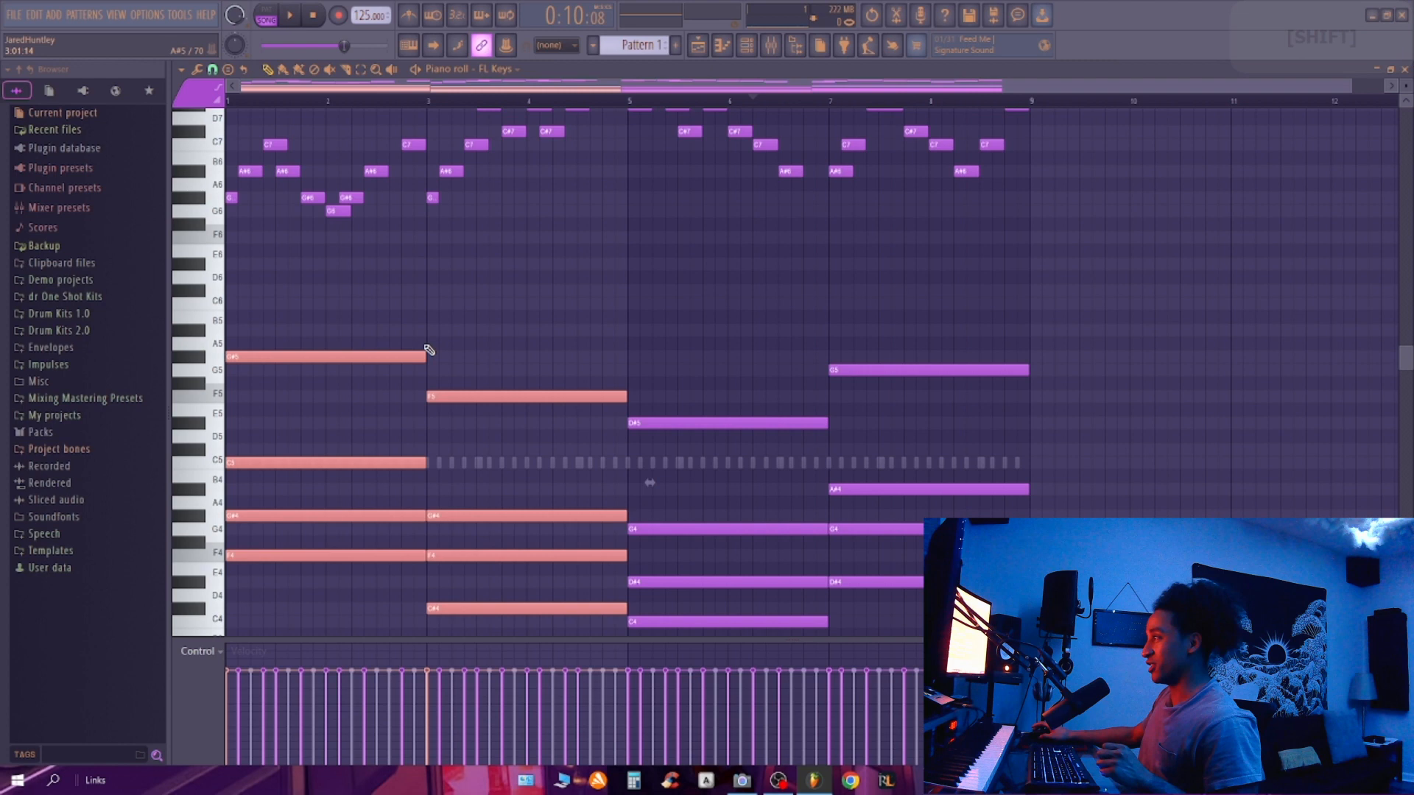
Step: Try to shorten the first chord to end partway through bar 2, and undo the change
{"action": "scroll", "coordinate": [429, 351], "scroll_direction": "down", "scroll_amount": 2}
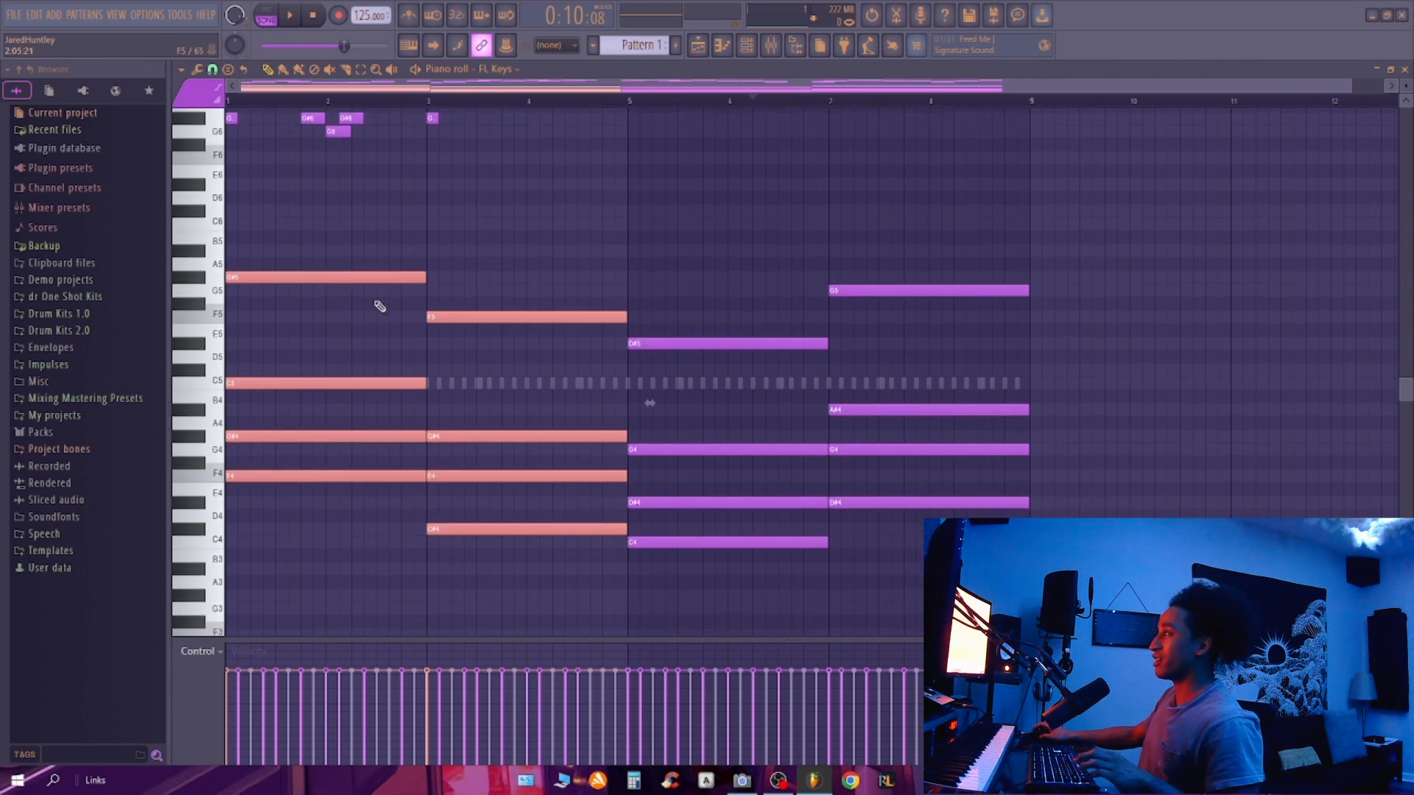
{"action": "right_click", "coordinate": [309, 573]}
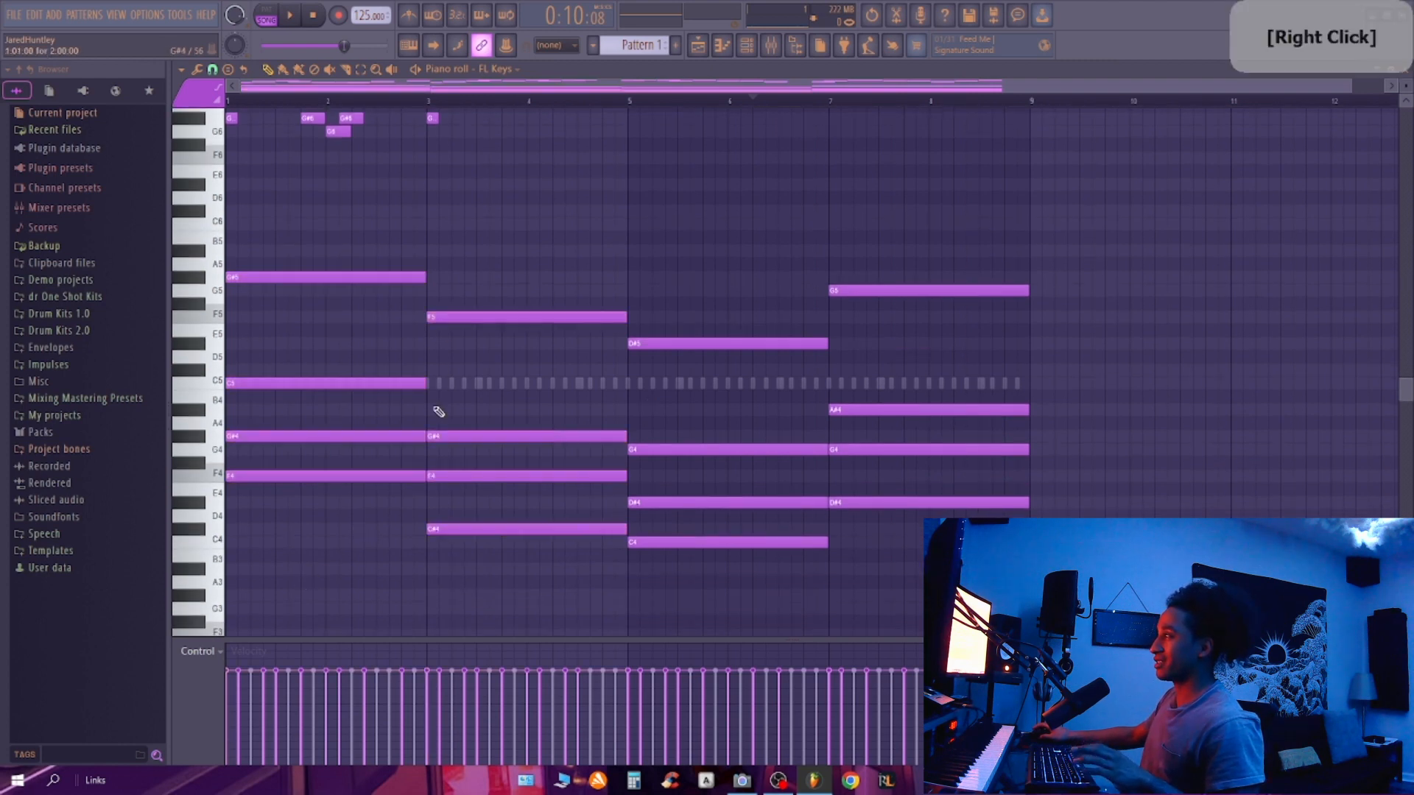
{"action": "left_click_drag", "start_coordinate": [354, 507], "coordinate": [369, 290]}
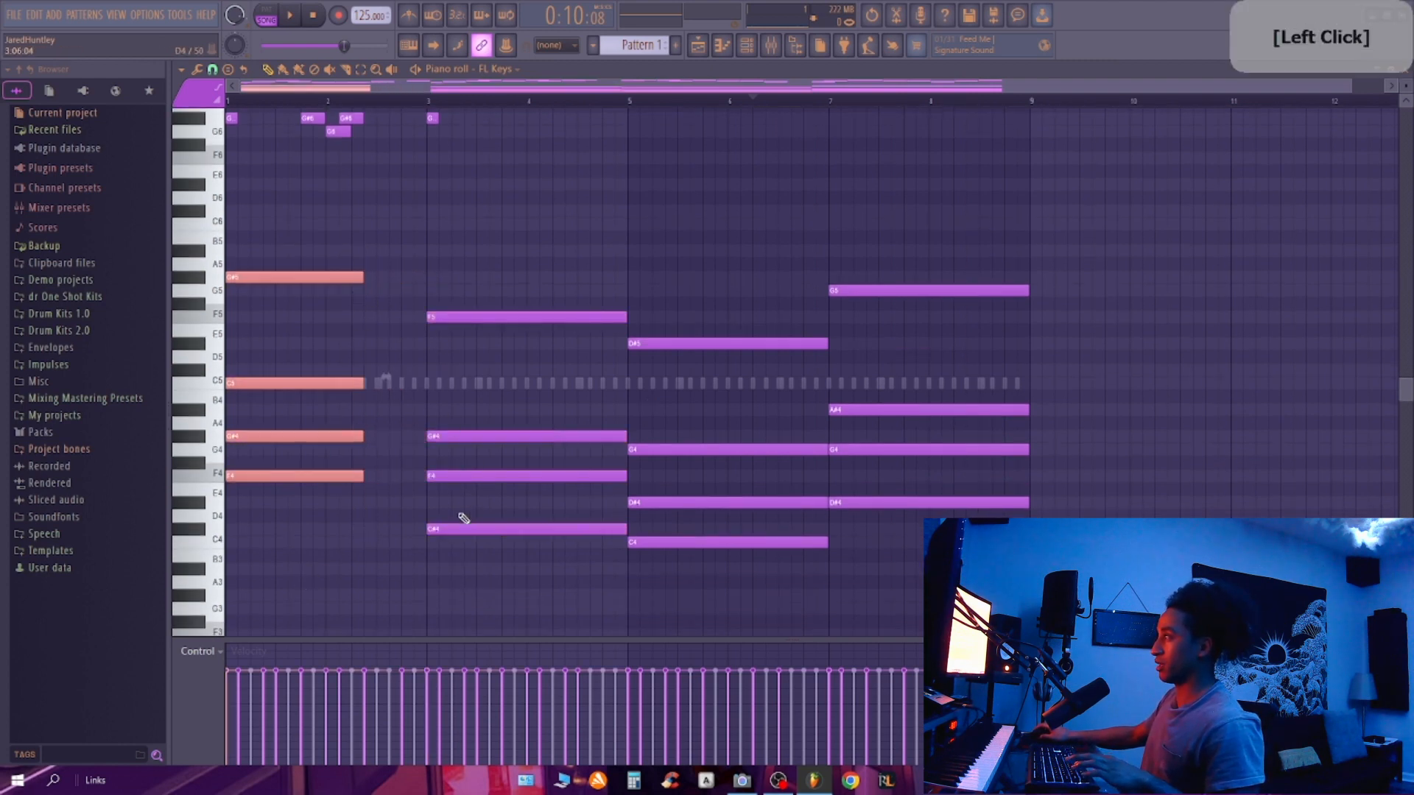
{"action": "left_click_drag", "start_coordinate": [447, 545], "coordinate": [389, 317]}
{"action": "key", "text": "ctrl+z"}
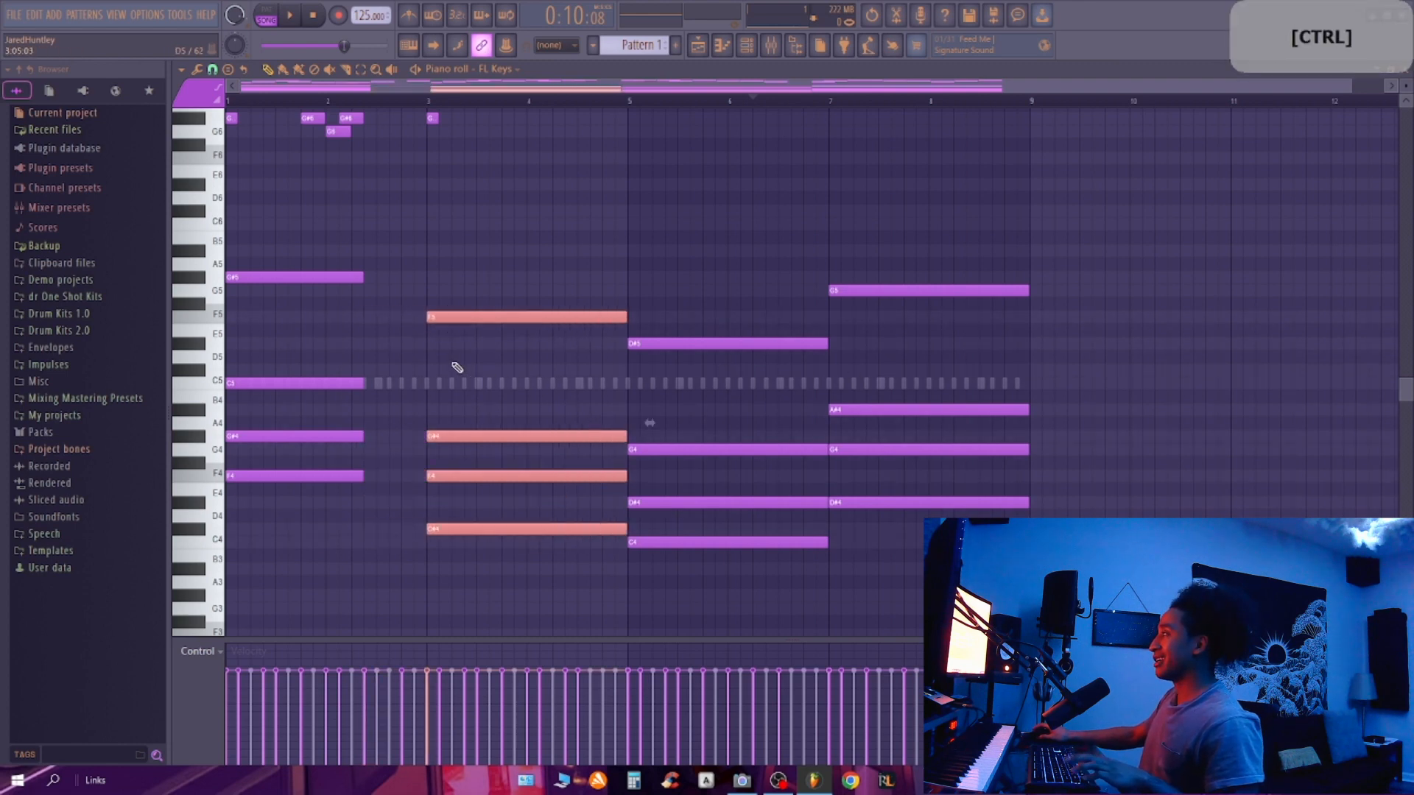
{"action": "key", "text": "ctrl+z"}
Step: Select the first two chords and try moving their shared boundary to bar 4, auditioning the result
{"action": "left_click_drag", "start_coordinate": [310, 587], "coordinate": [508, 267]}
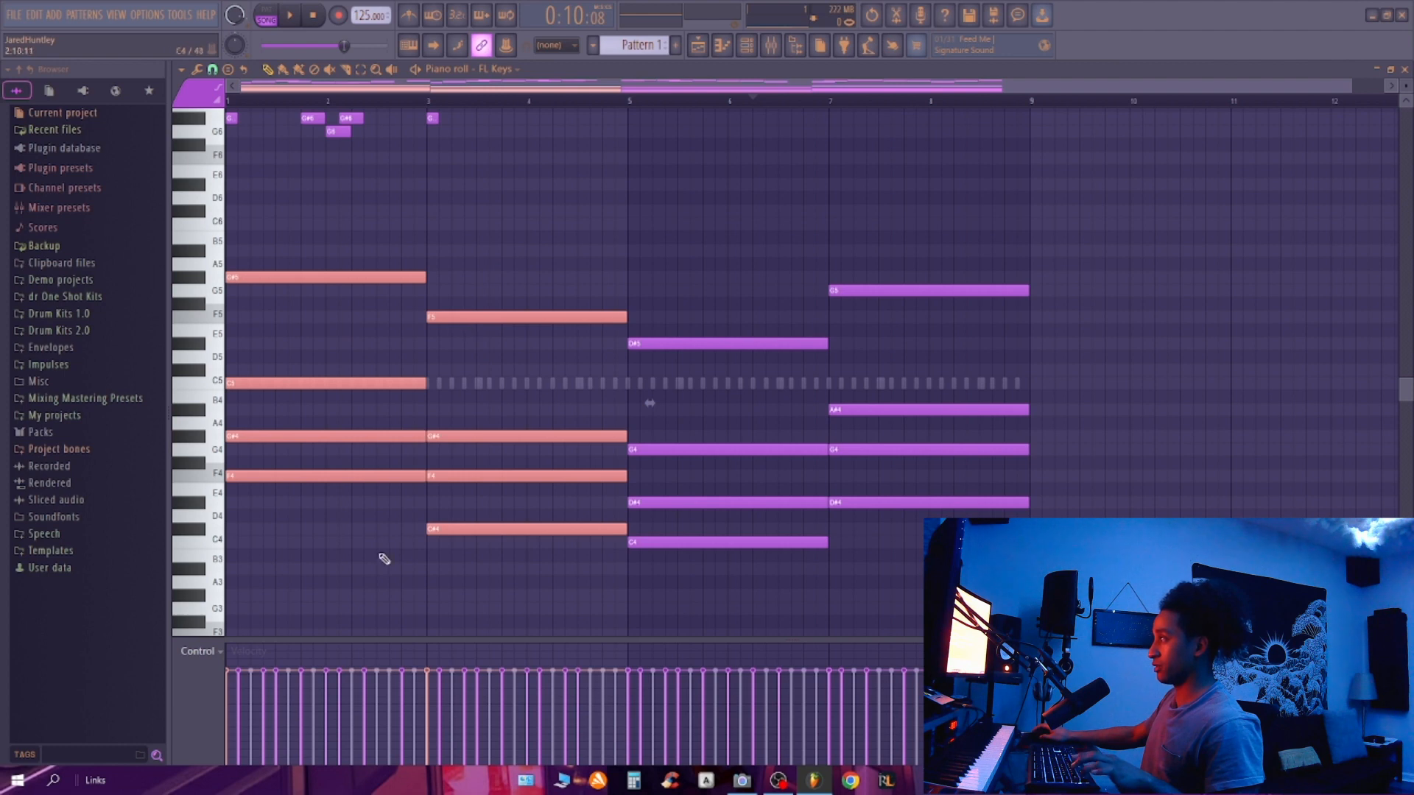
{"action": "right_click", "coordinate": [352, 581]}
{"action": "left_click_drag", "start_coordinate": [343, 587], "coordinate": [532, 227]}
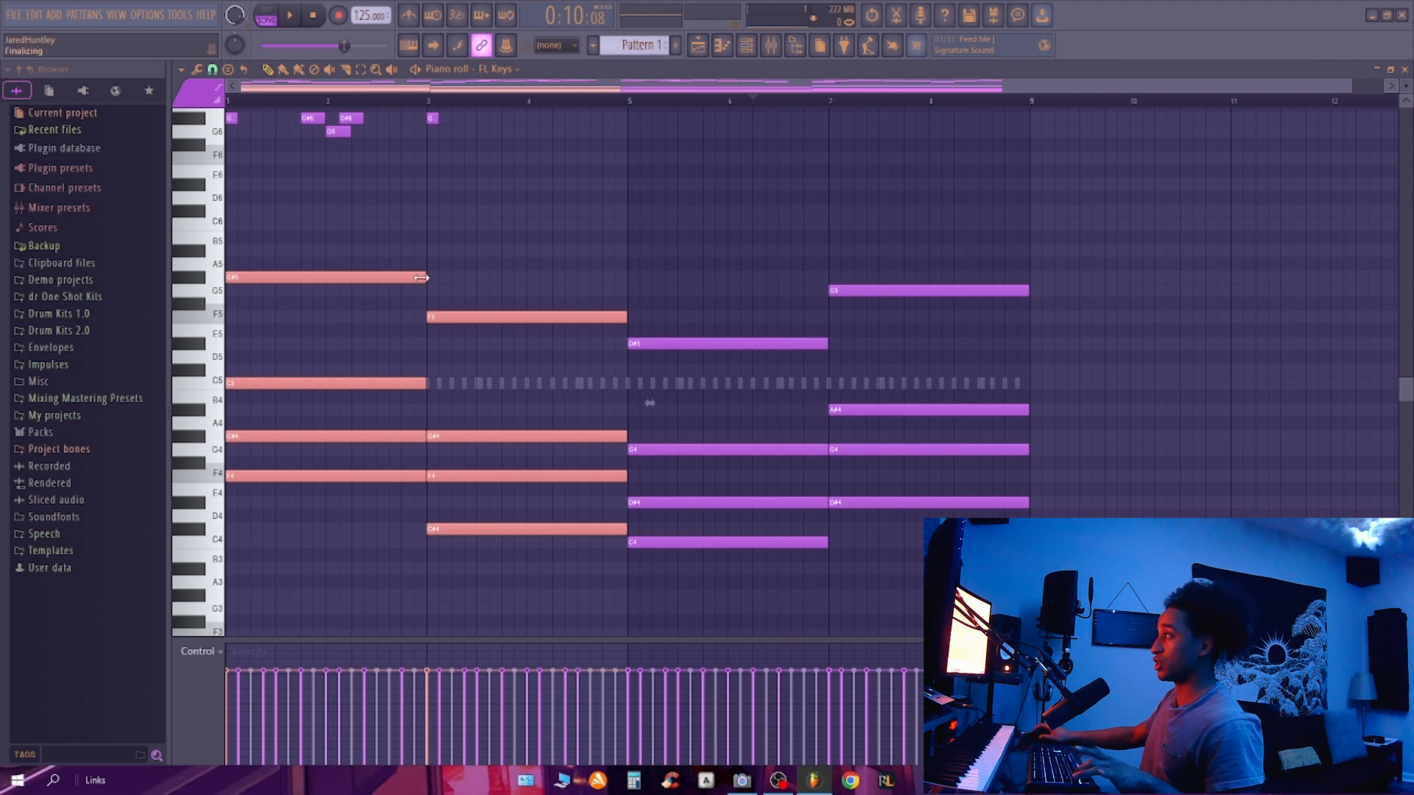
{"action": "left_click", "coordinate": [421, 278], "text": "shift"}
{"action": "left_click_drag", "start_coordinate": [401, 286], "coordinate": [525, 277]}
{"action": "key", "text": "space"}
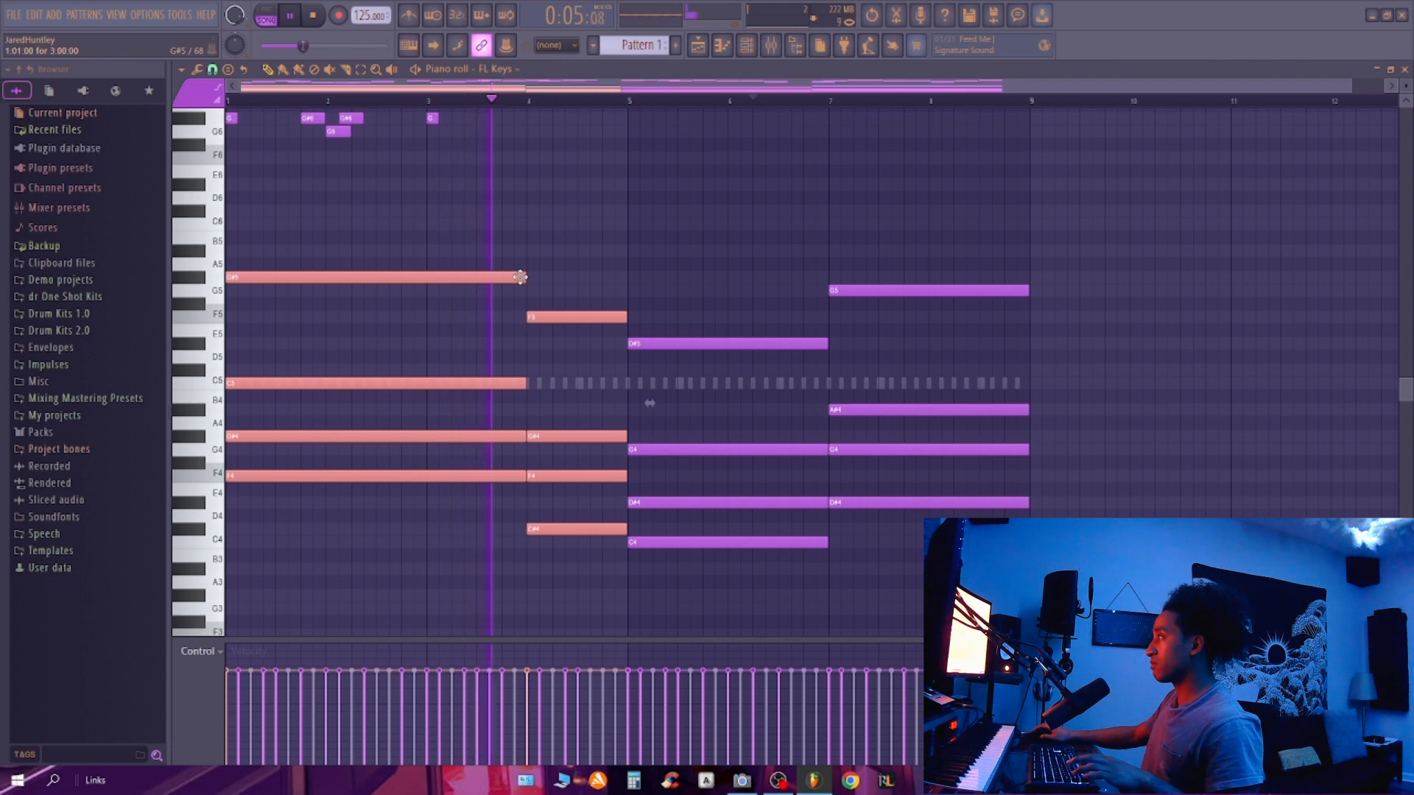
Step: Undo the boundary changes between the first two chords and stop playback
{"action": "key", "text": "ctrl+z"}
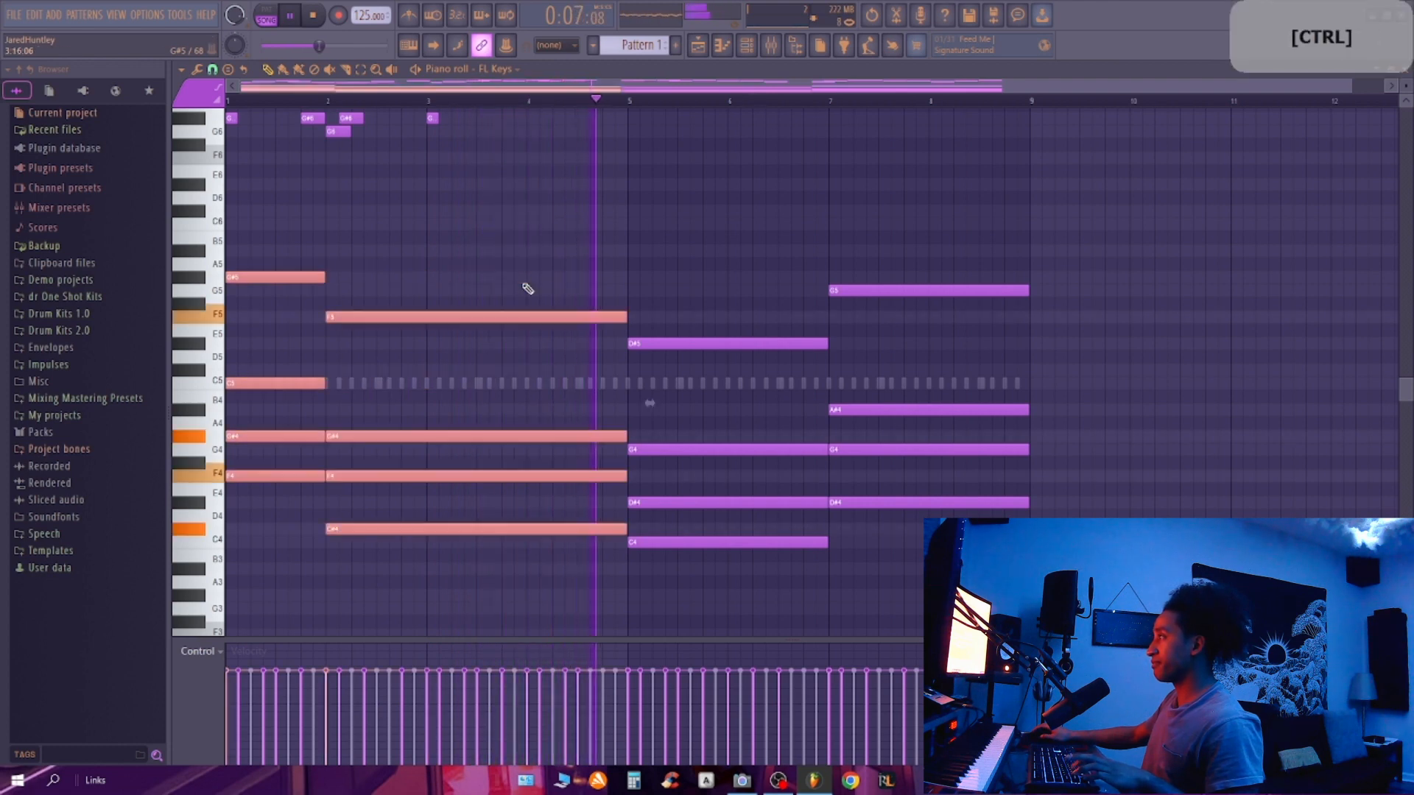
{"action": "key", "text": "ctrl+z"}
{"action": "key", "text": "ctrl+z"}
{"action": "key", "text": "ctrl+z"}
{"action": "key", "text": "ctrl+z"}
{"action": "key", "text": "ctrl+z"}
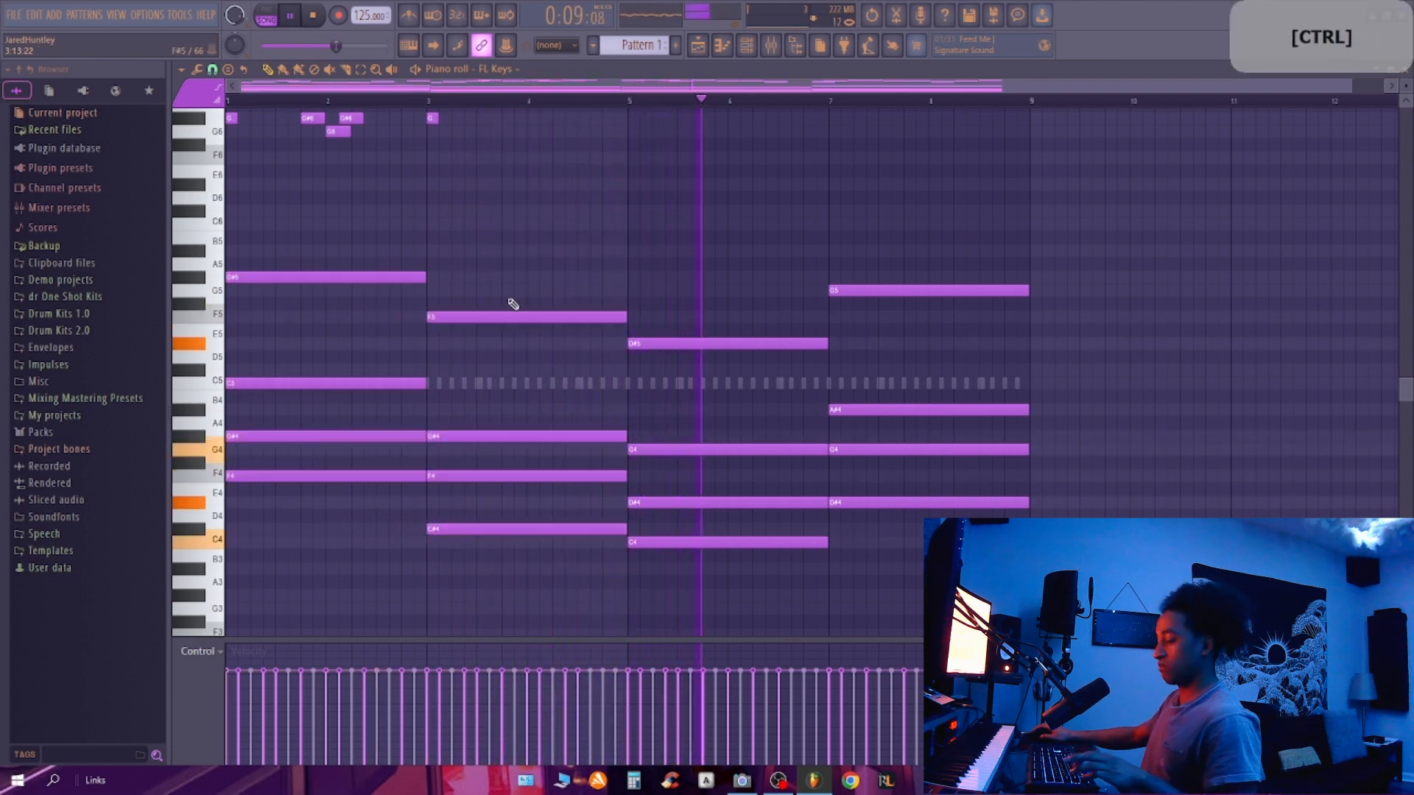
{"action": "key", "text": "ctrl+alt+z"}
{"action": "key", "text": "ctrl+alt+z"}
{"action": "key", "text": "space"}
{"action": "key", "text": "space"}
{"action": "scroll", "coordinate": [545, 317], "scroll_direction": "down", "scroll_amount": 2}
{"action": "key", "text": "space"}
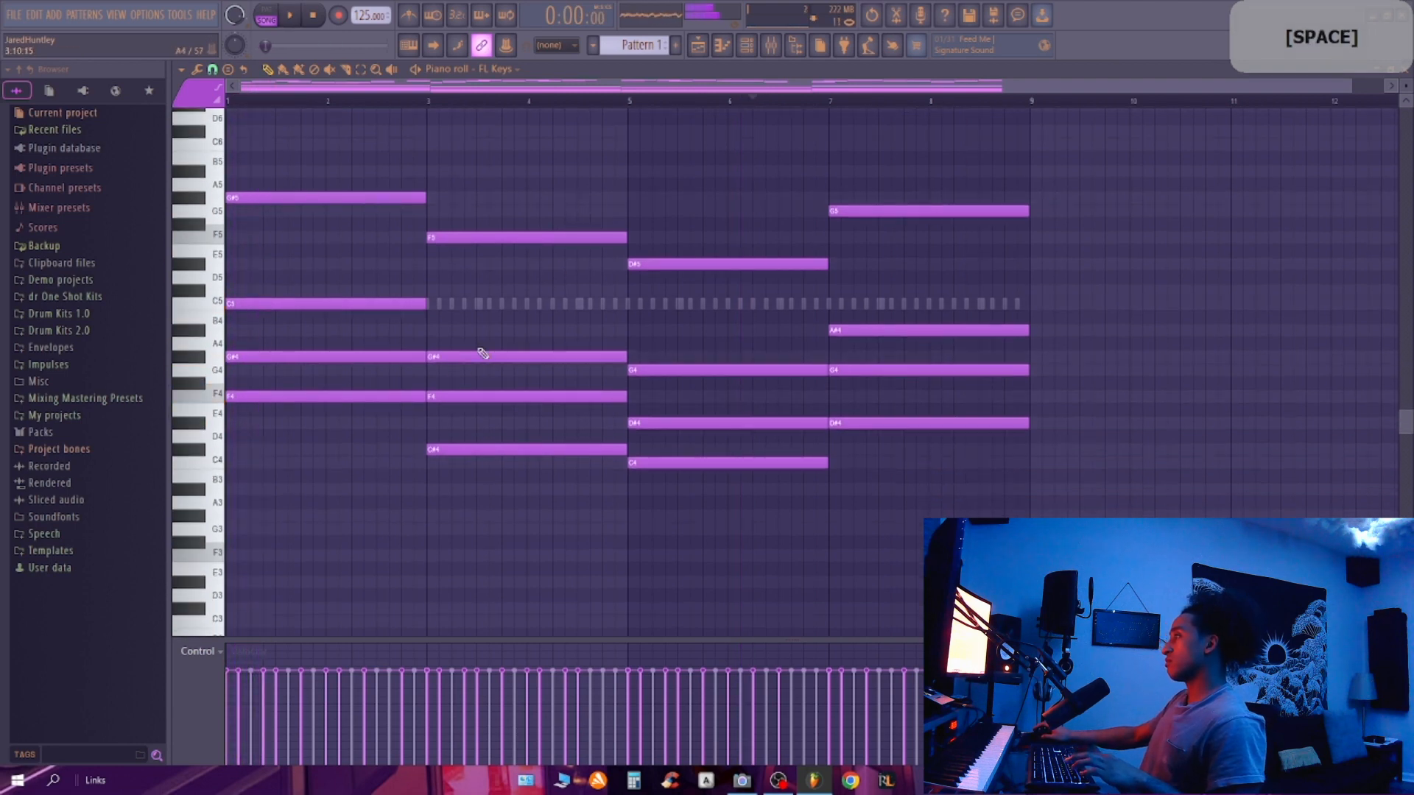
Step: Add bass notes F3, C#3, C3 and D#3 an octave below the chord roots and audition them
{"action": "scroll", "coordinate": [482, 354], "scroll_direction": "up", "scroll_amount": 3}
{"action": "left_click", "coordinate": [304, 517]}
{"action": "scroll", "coordinate": [306, 525], "scroll_direction": "down", "scroll_amount": 2}
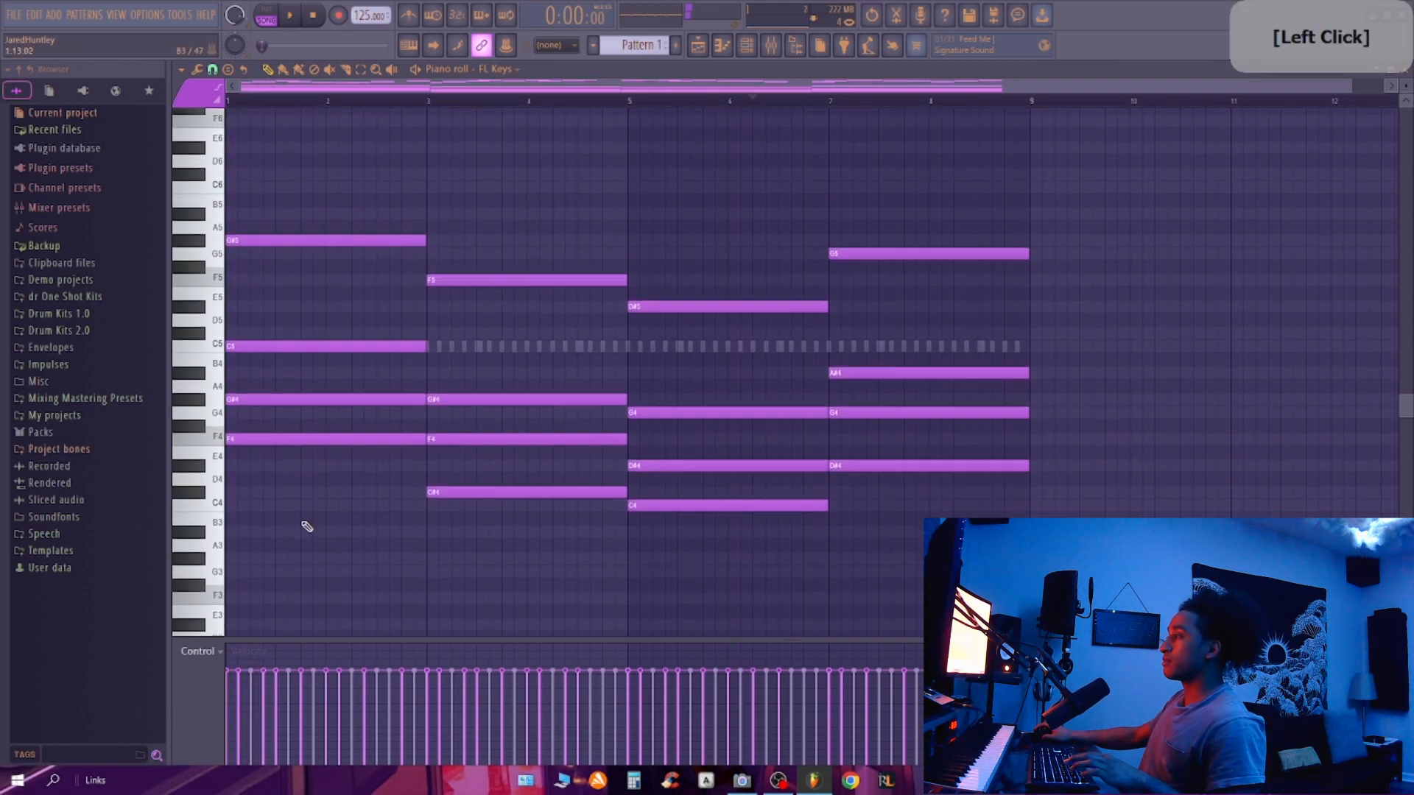
{"action": "scroll", "coordinate": [307, 526], "scroll_direction": "down", "scroll_amount": 2}
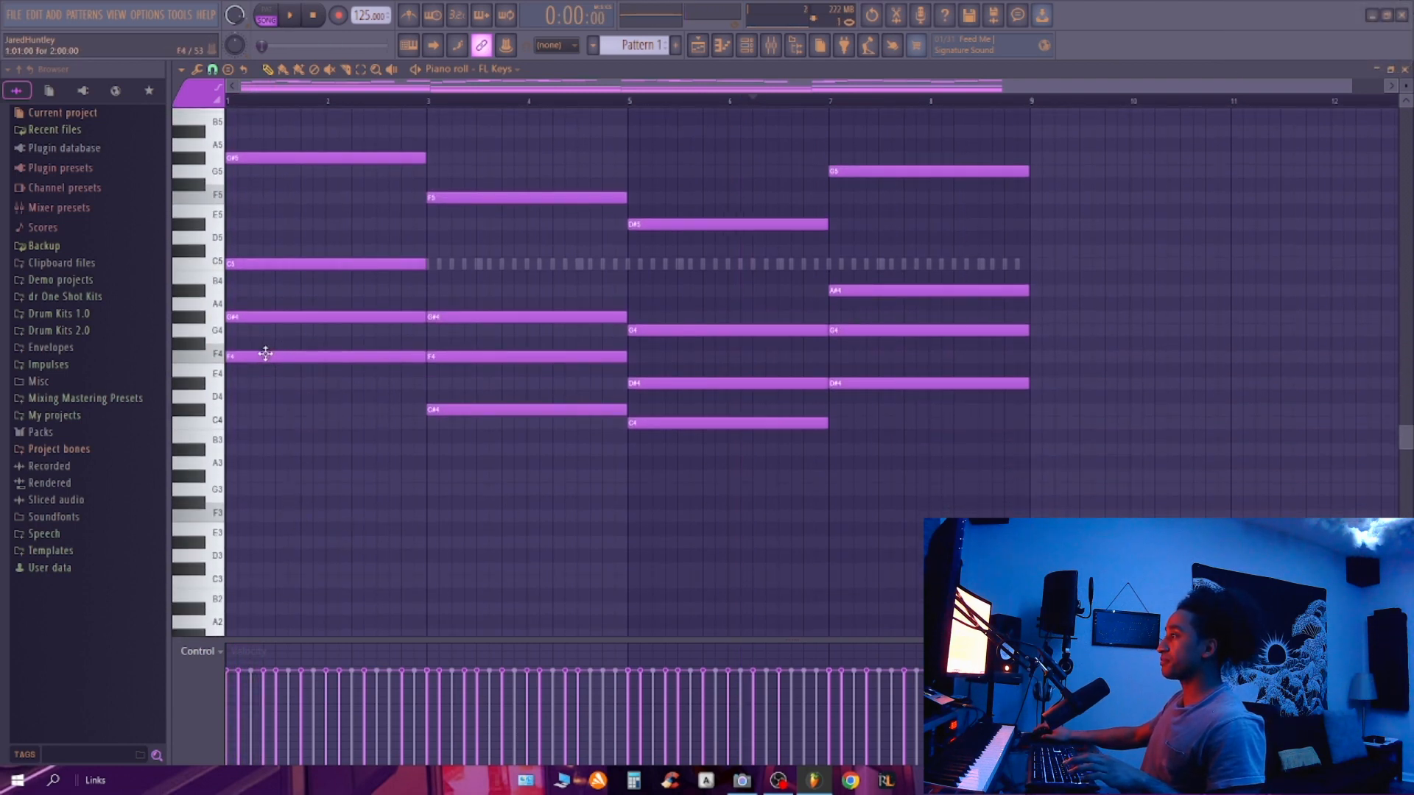
{"action": "left_click", "coordinate": [238, 516]}
{"action": "scroll", "coordinate": [383, 472], "scroll_direction": "down", "scroll_amount": 1}
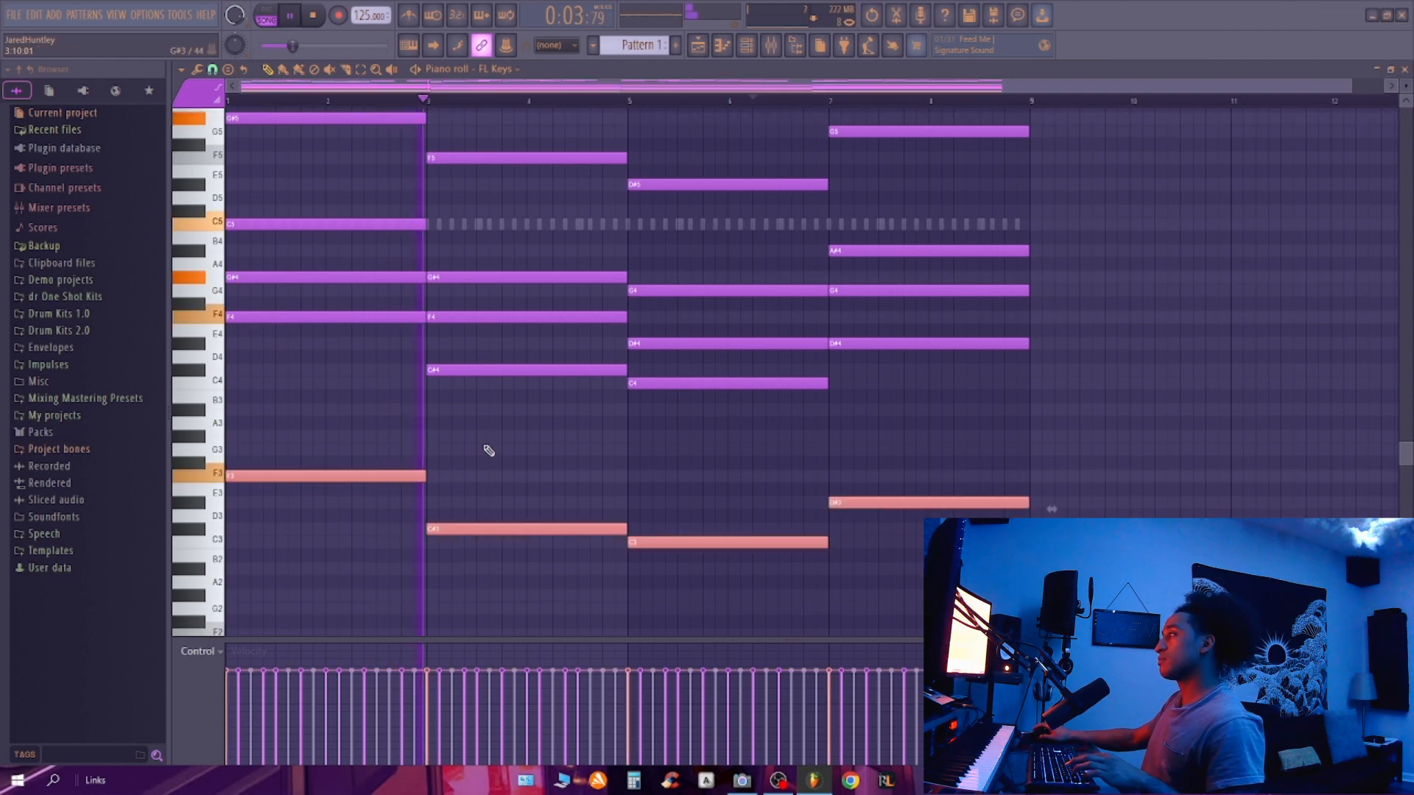
{"action": "right_click", "coordinate": [489, 451]}
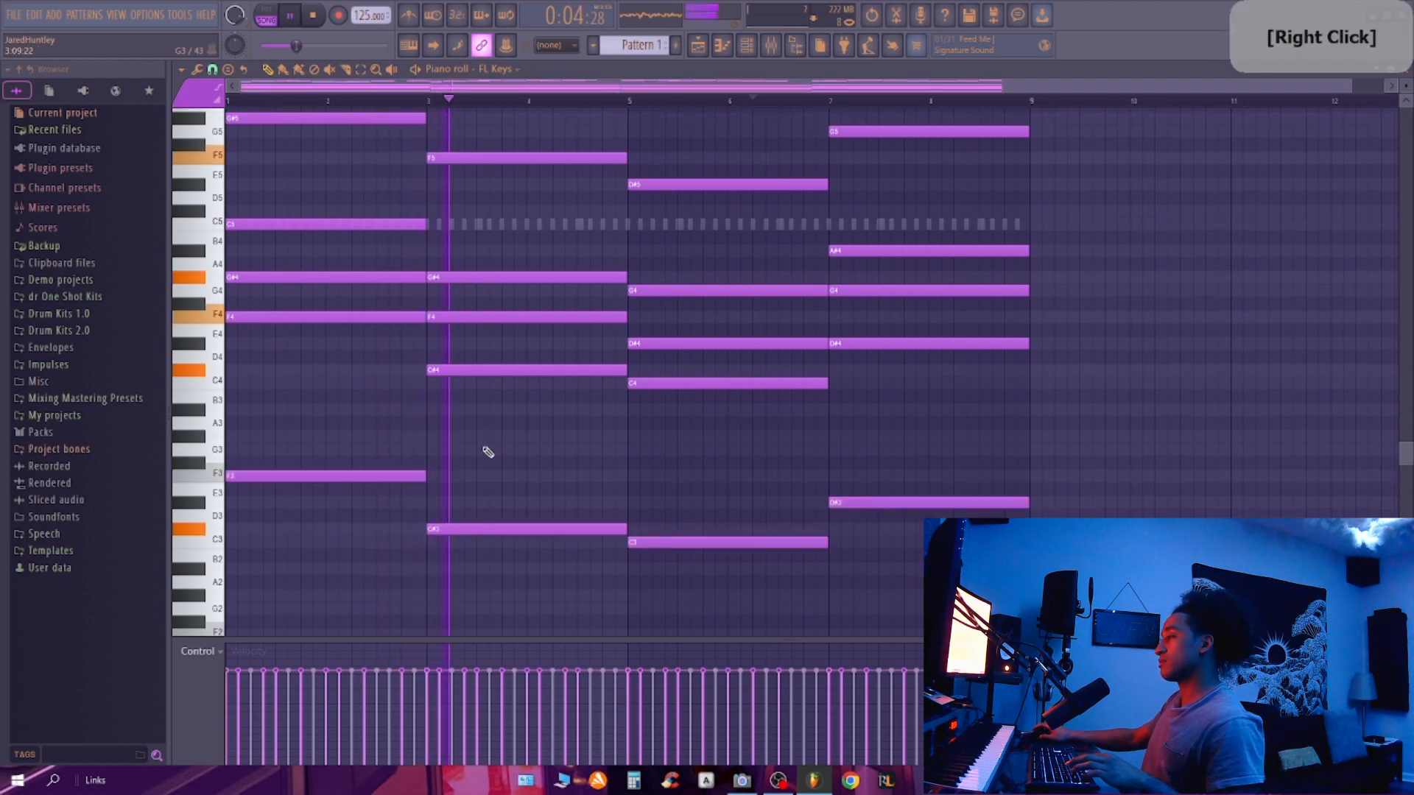
{"action": "scroll", "coordinate": [475, 461], "scroll_direction": "down", "scroll_amount": 1}
{"action": "key", "text": "space"}
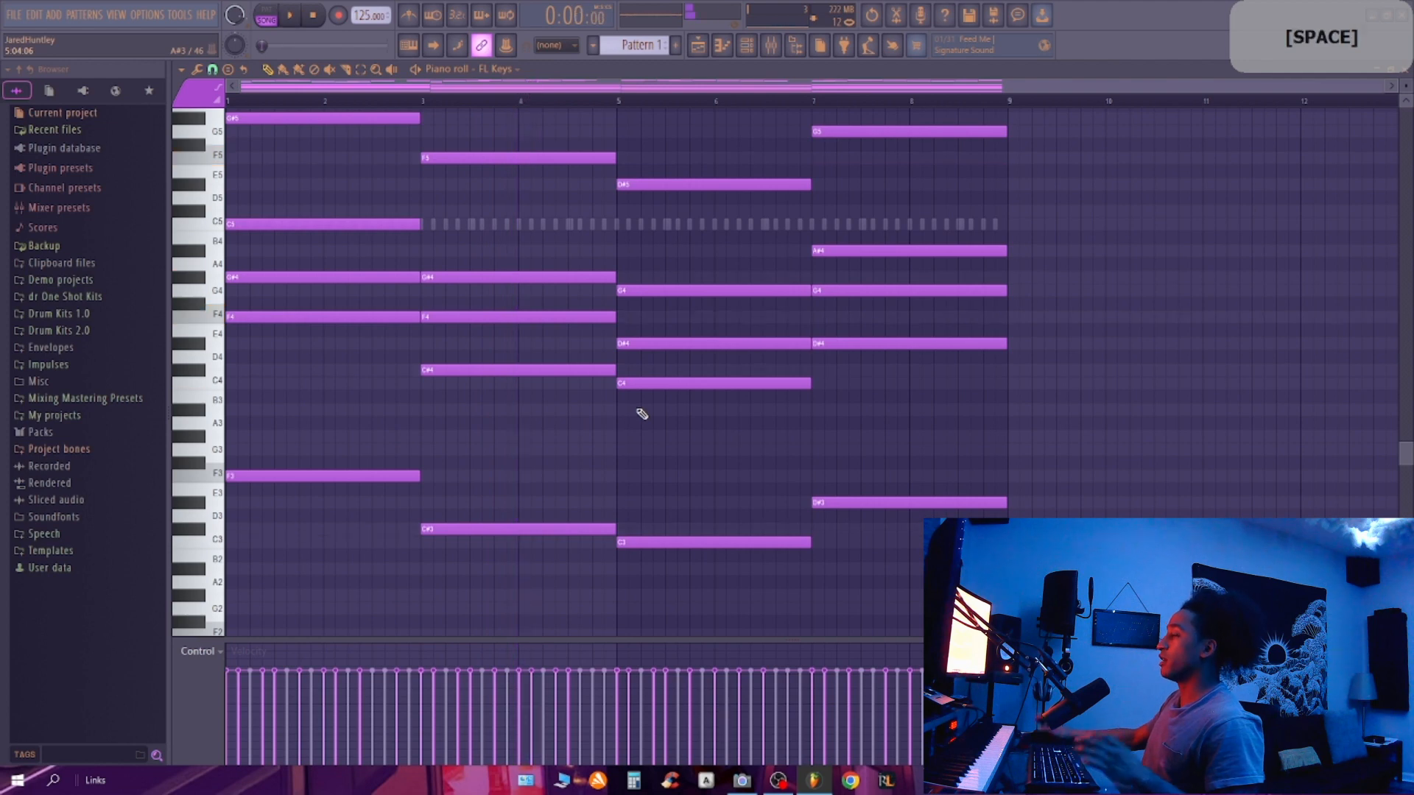
Step: Start a counter-melody between chords and melody with a half-bar C#6 at bar 1, and audition it
{"action": "scroll", "coordinate": [376, 473], "scroll_direction": "up", "scroll_amount": 6}
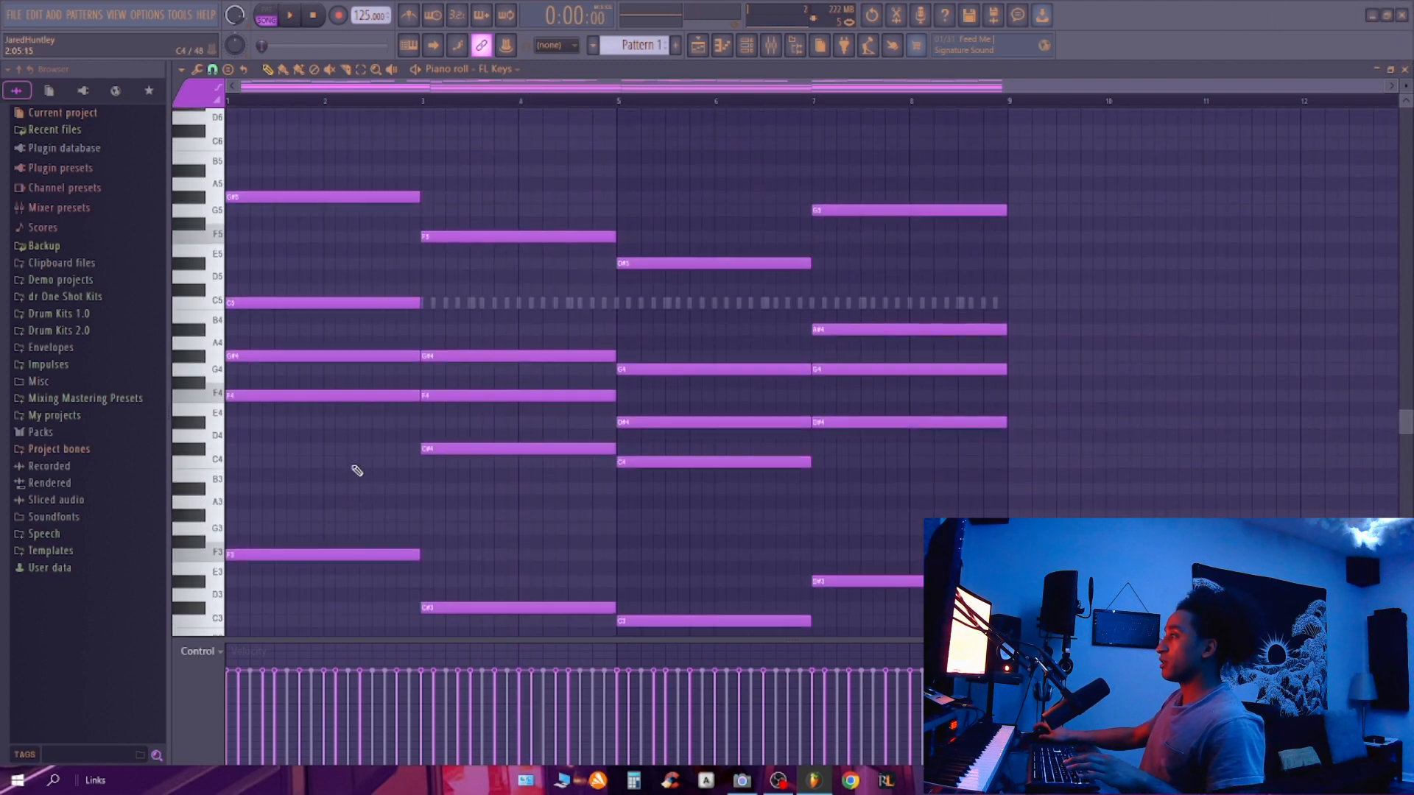
{"action": "scroll", "coordinate": [302, 471], "scroll_direction": "up", "scroll_amount": 6}
{"action": "left_click", "coordinate": [236, 517]}
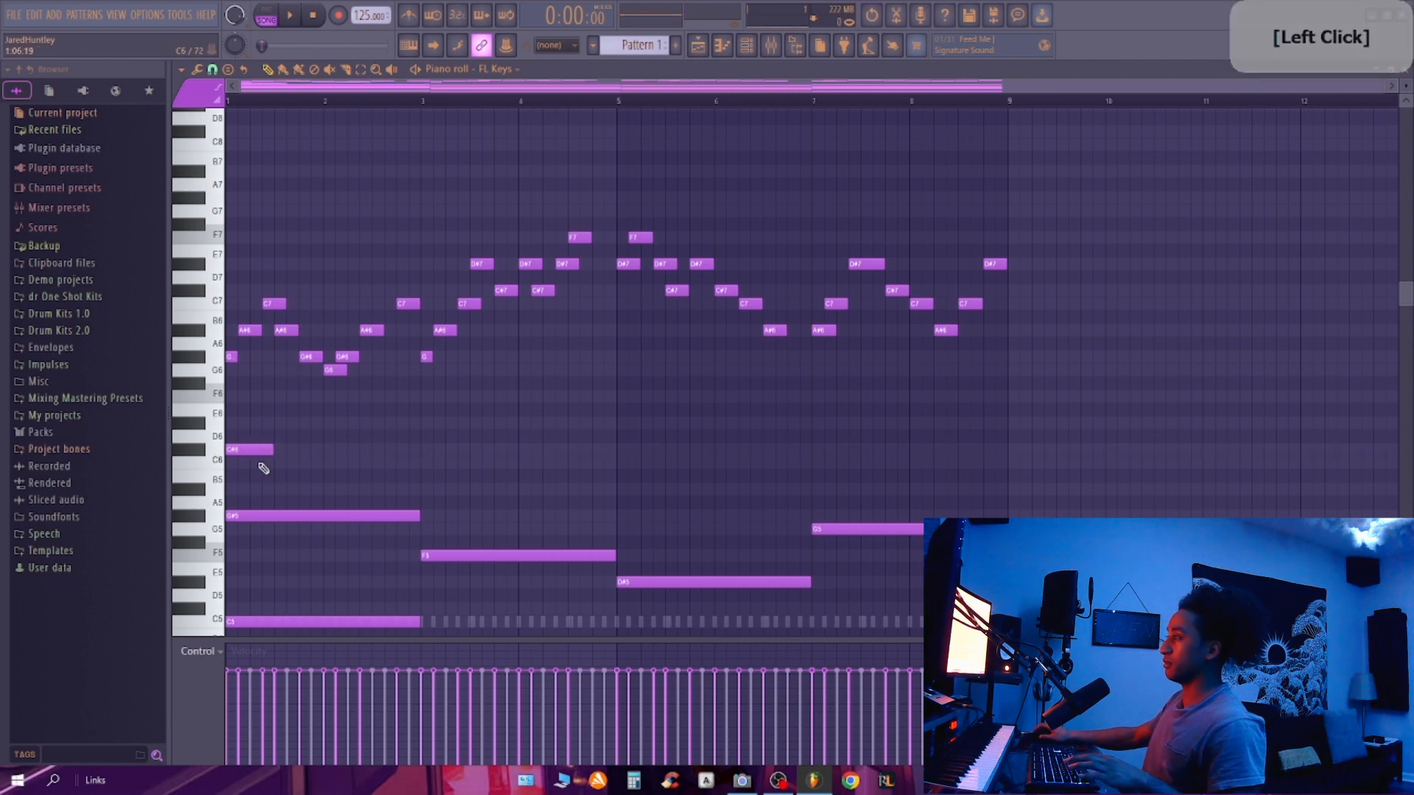
{"action": "key", "text": "space"}
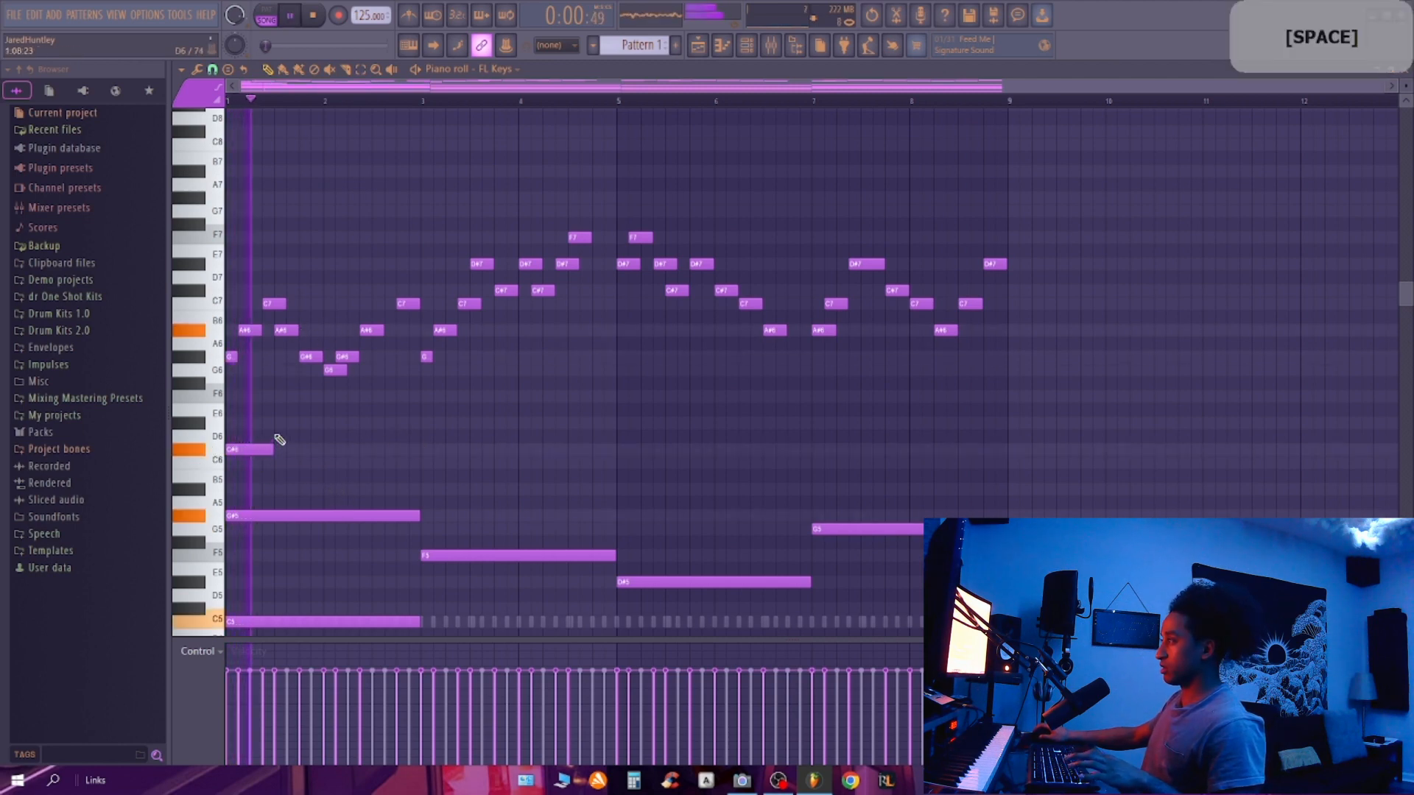
{"action": "key", "text": "space"}
Step: Raise the first counter-melody note to D#6 and add a half-bar F6 right after it, auditioning the line
{"action": "left_click", "coordinate": [260, 450]}
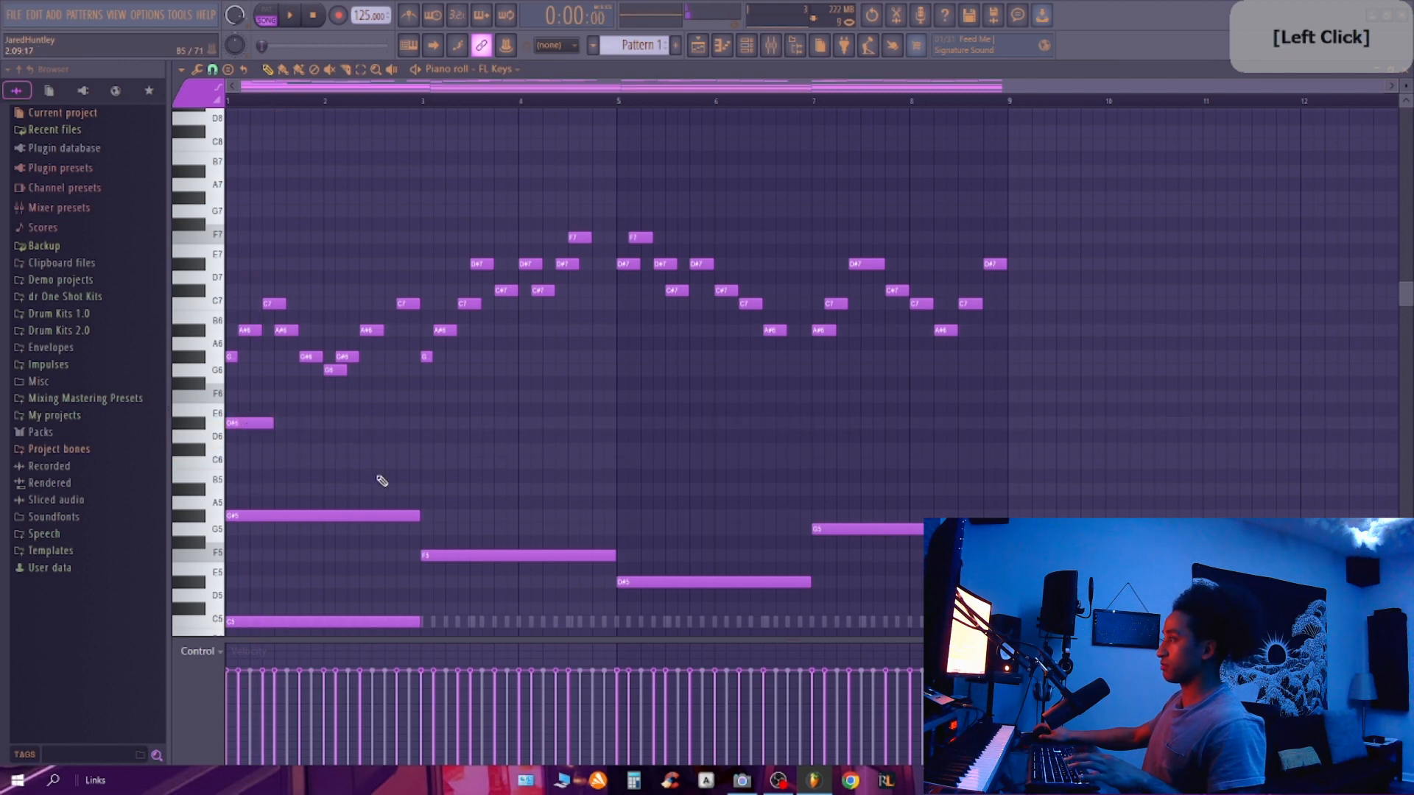
{"action": "key", "text": "space"}
{"action": "left_click", "coordinate": [268, 400]}
{"action": "key", "text": "space"}
{"action": "key", "text": "space"}
{"action": "left_click_drag", "start_coordinate": [272, 397], "coordinate": [284, 397]}
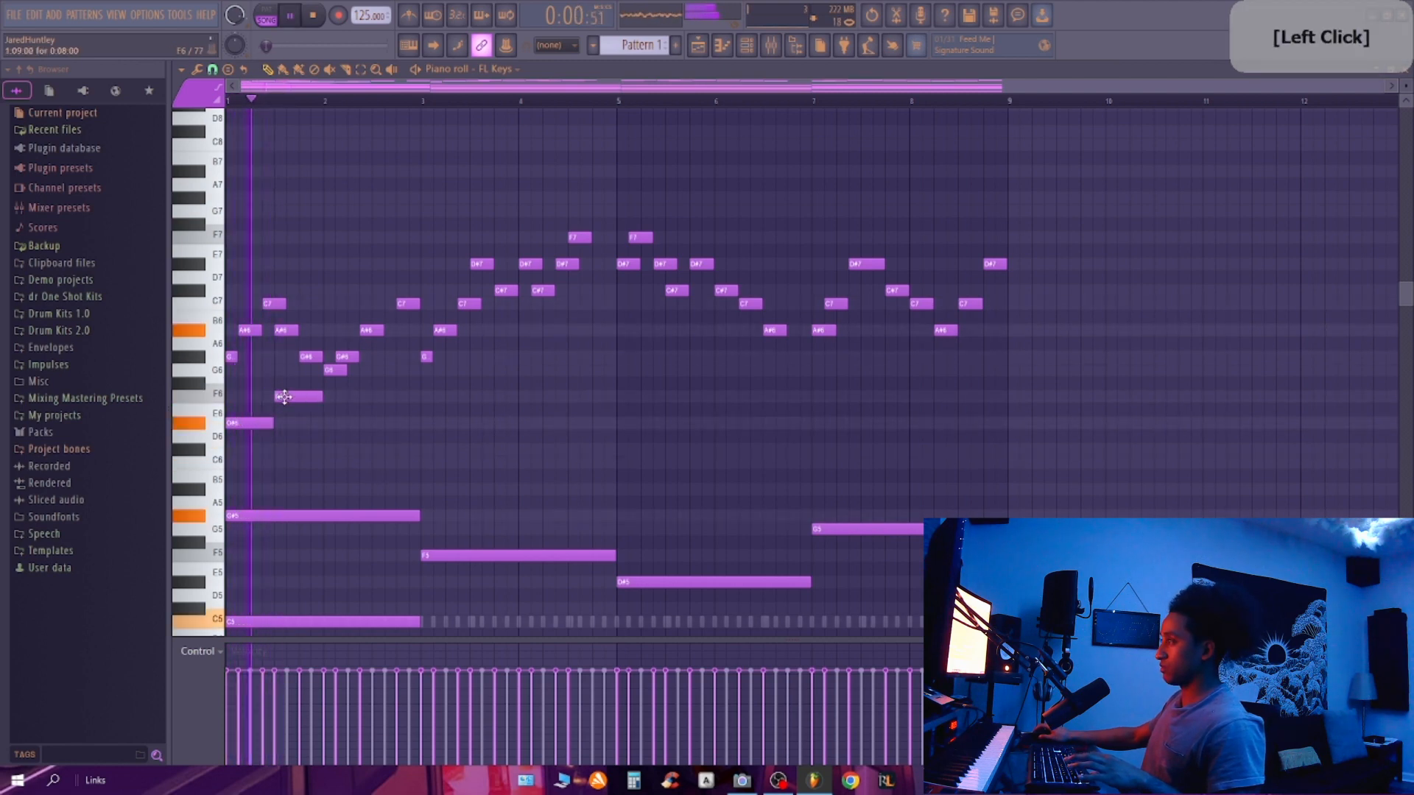
Step: Replace the F6 counter-melody note with a half-bar C#6 in the second half of bar 1
{"action": "key", "text": "space"}
{"action": "right_click", "coordinate": [294, 398]}
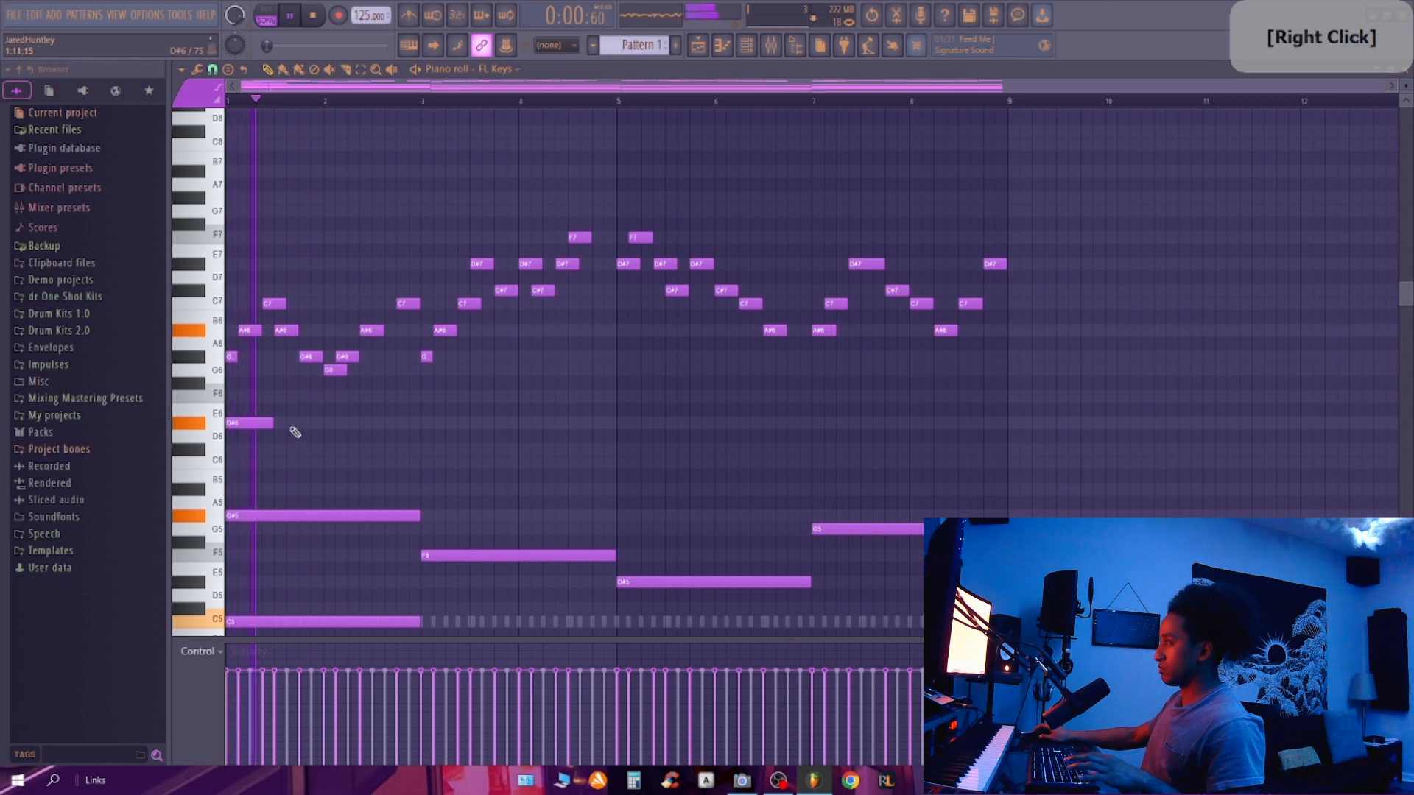
{"action": "left_click", "coordinate": [327, 450]}
{"action": "key", "text": "space"}
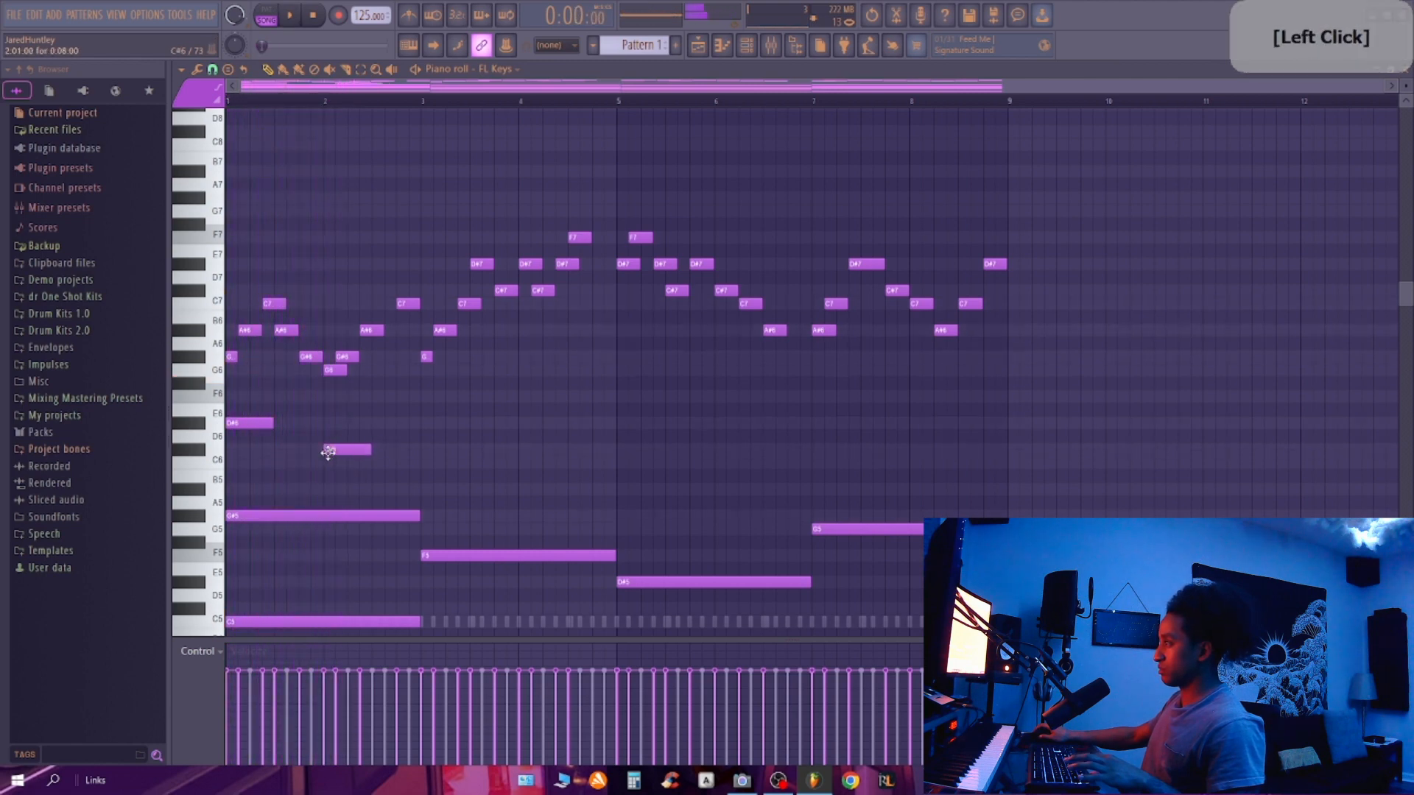
{"action": "right_click", "coordinate": [327, 450]}
{"action": "key", "text": "space"}
{"action": "left_click", "coordinate": [279, 450]}
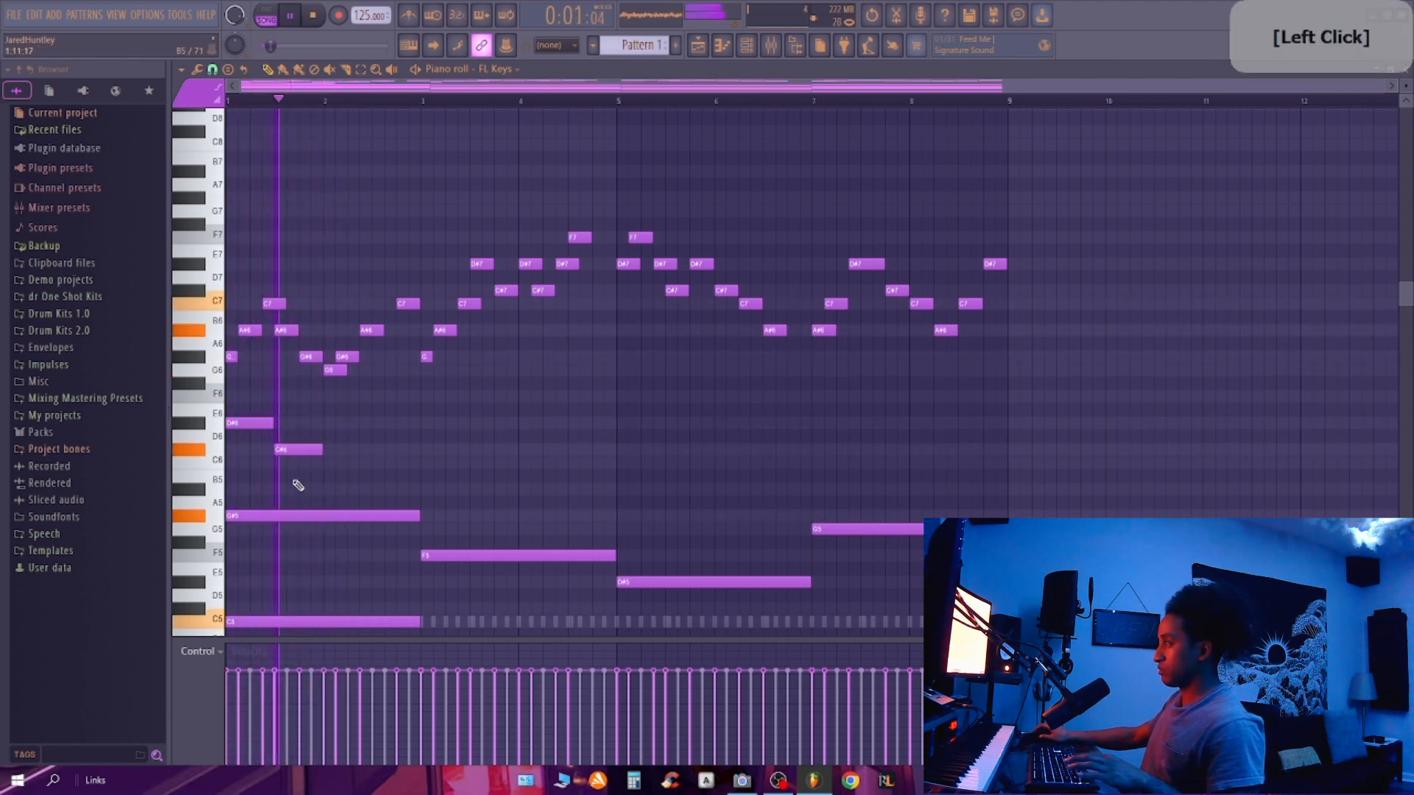
Step: Continue the half-bar counter-melody from bar 2 through bar 8: C6, C#6; D#6, C#6, C6, C#6; F6, D#6, C#6, D#6; F6, D#6, C#6, C6
{"action": "left_click", "coordinate": [329, 463]}
{"action": "left_click", "coordinate": [377, 450]}
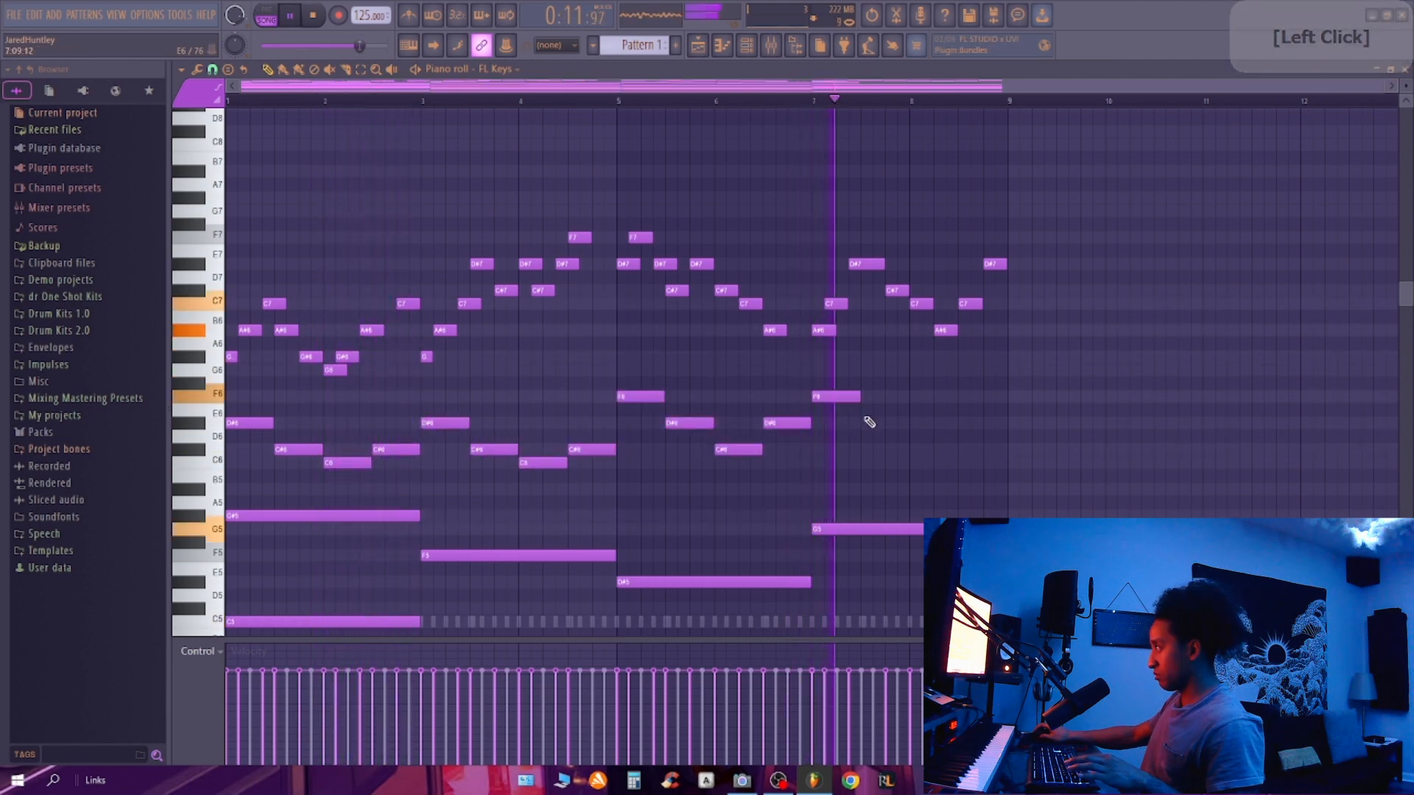
{"action": "left_click", "coordinate": [872, 423]}
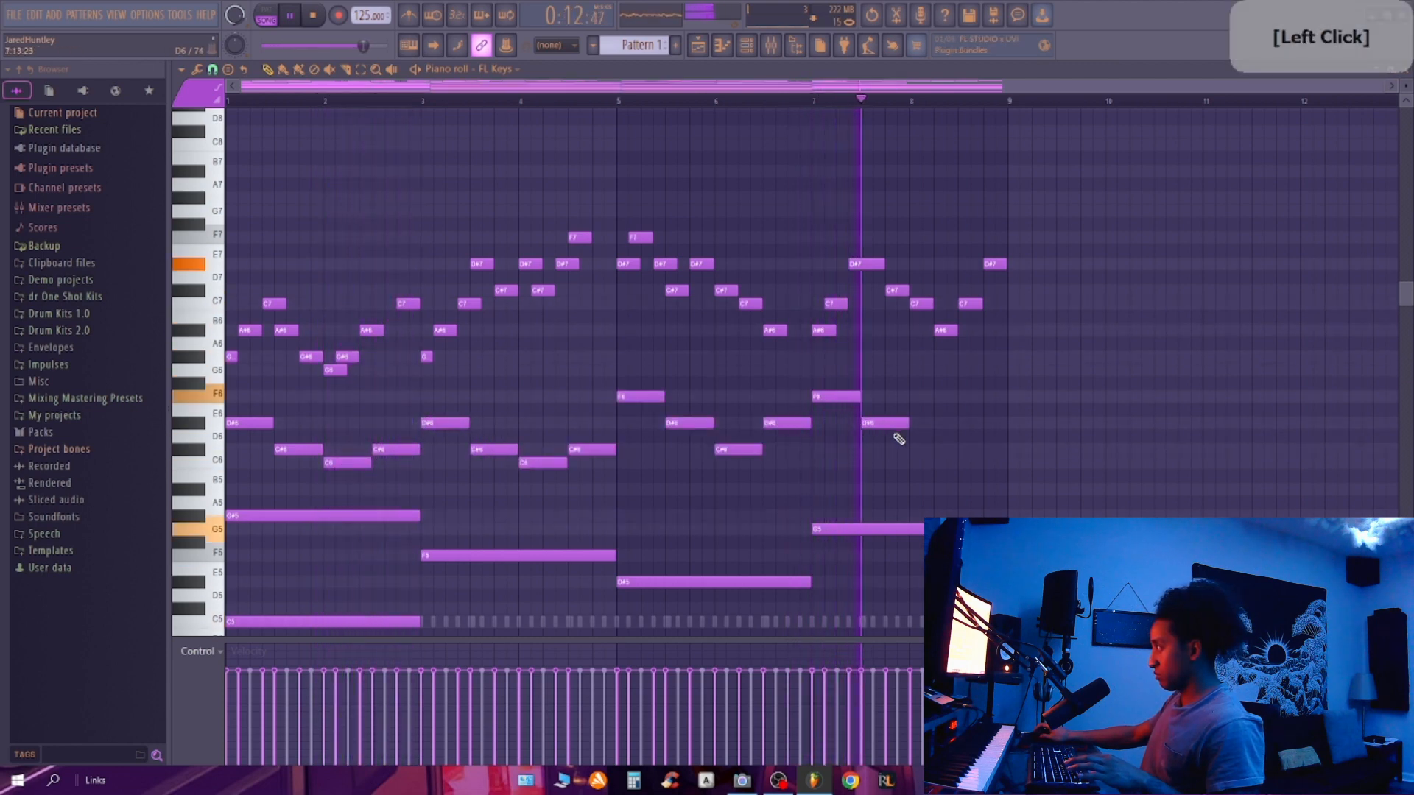
{"action": "left_click", "coordinate": [921, 450]}
{"action": "left_click", "coordinate": [967, 463]}
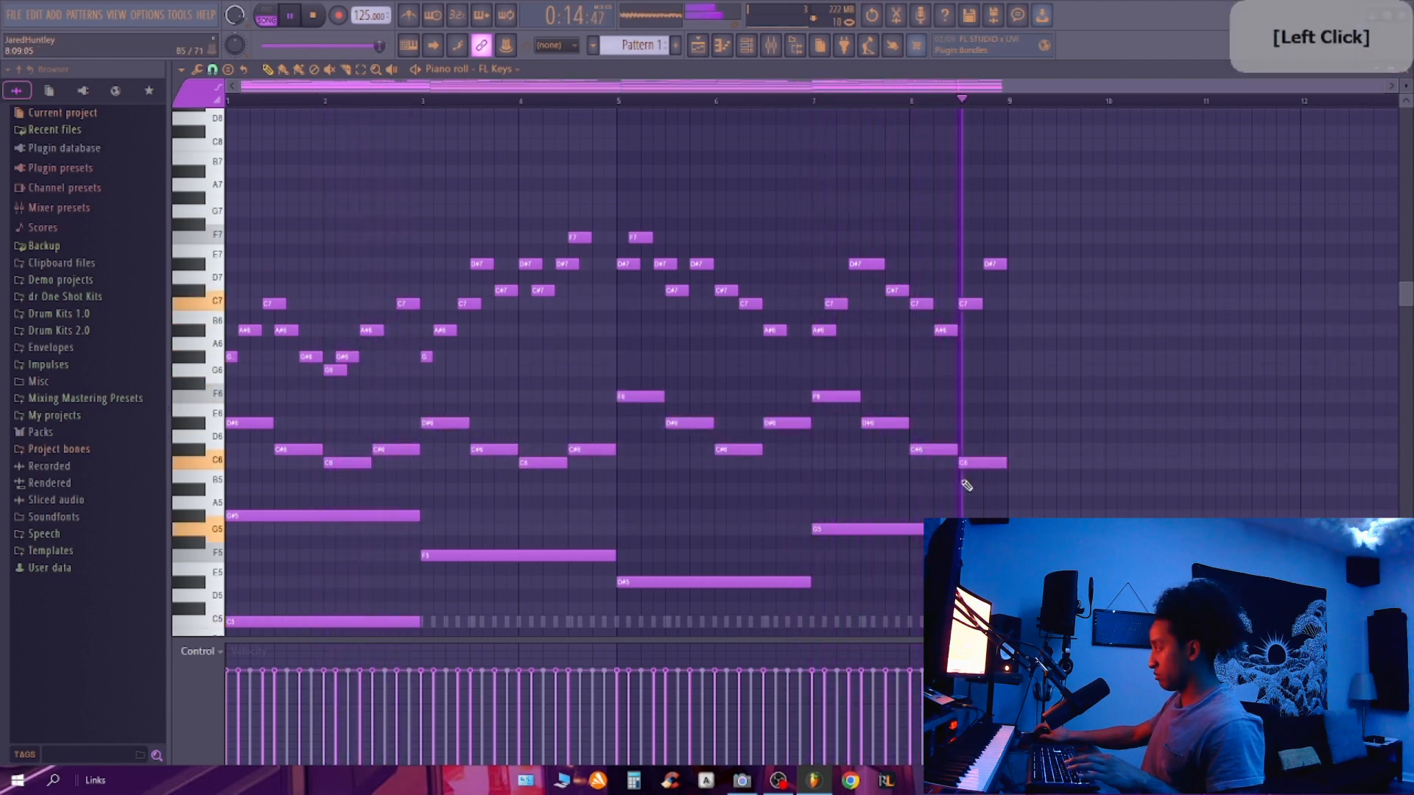
Step: Play back the pattern and review its chord, bass, counter-melody and top melody layers
{"action": "scroll", "coordinate": [423, 364], "scroll_direction": "down", "scroll_amount": 3}
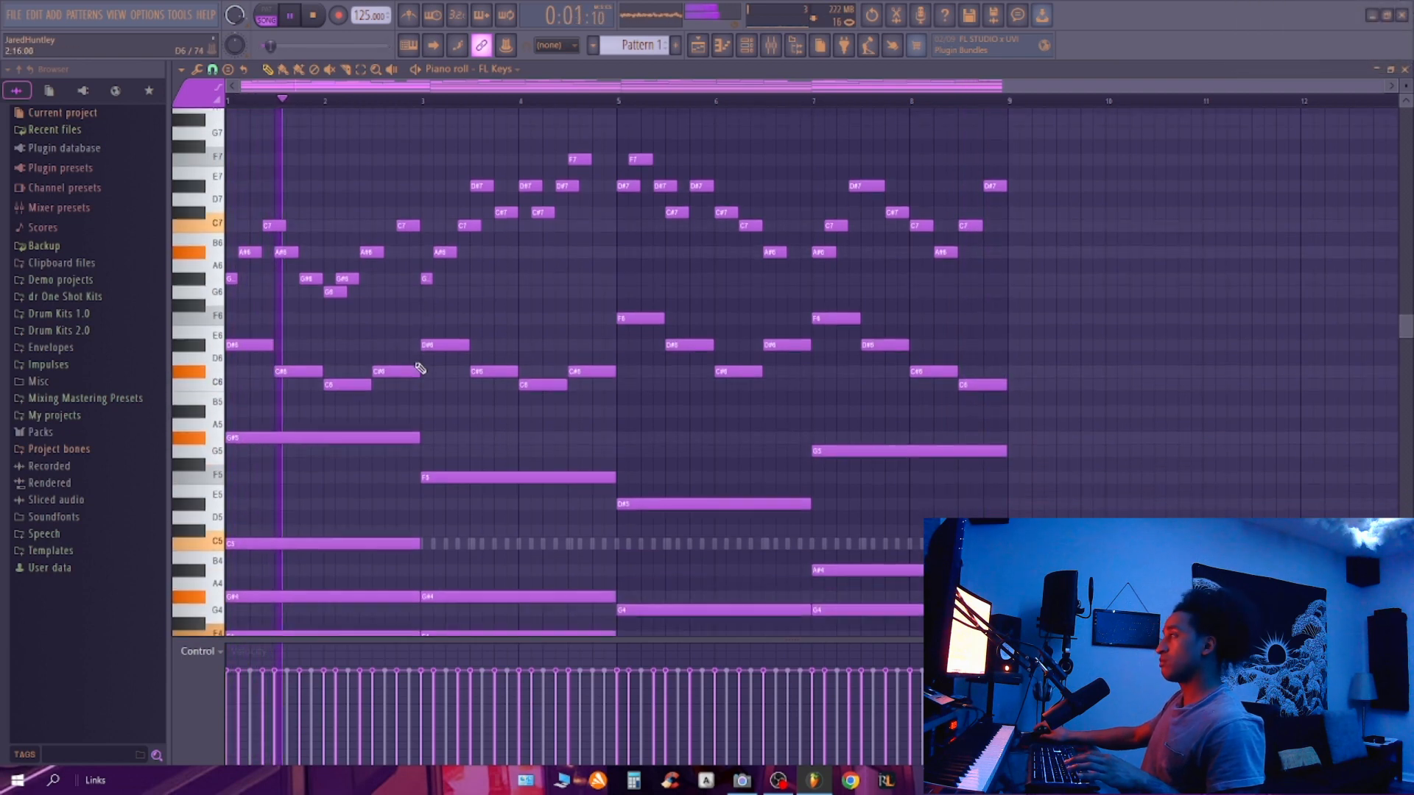
{"action": "scroll", "coordinate": [423, 364], "scroll_direction": "down", "scroll_amount": 3}
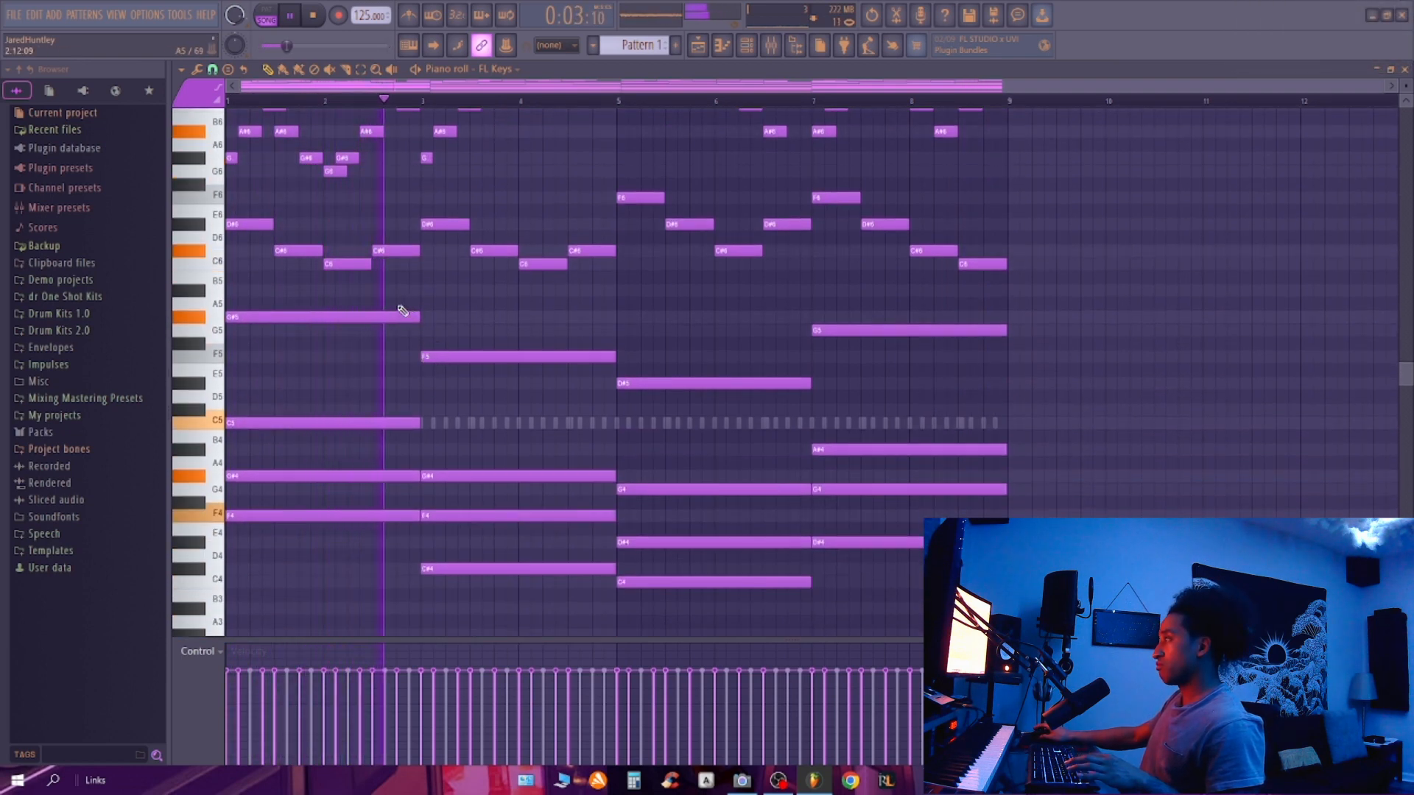
{"action": "key", "text": "space"}
{"action": "scroll", "coordinate": [436, 315], "scroll_direction": "up", "scroll_amount": 3}
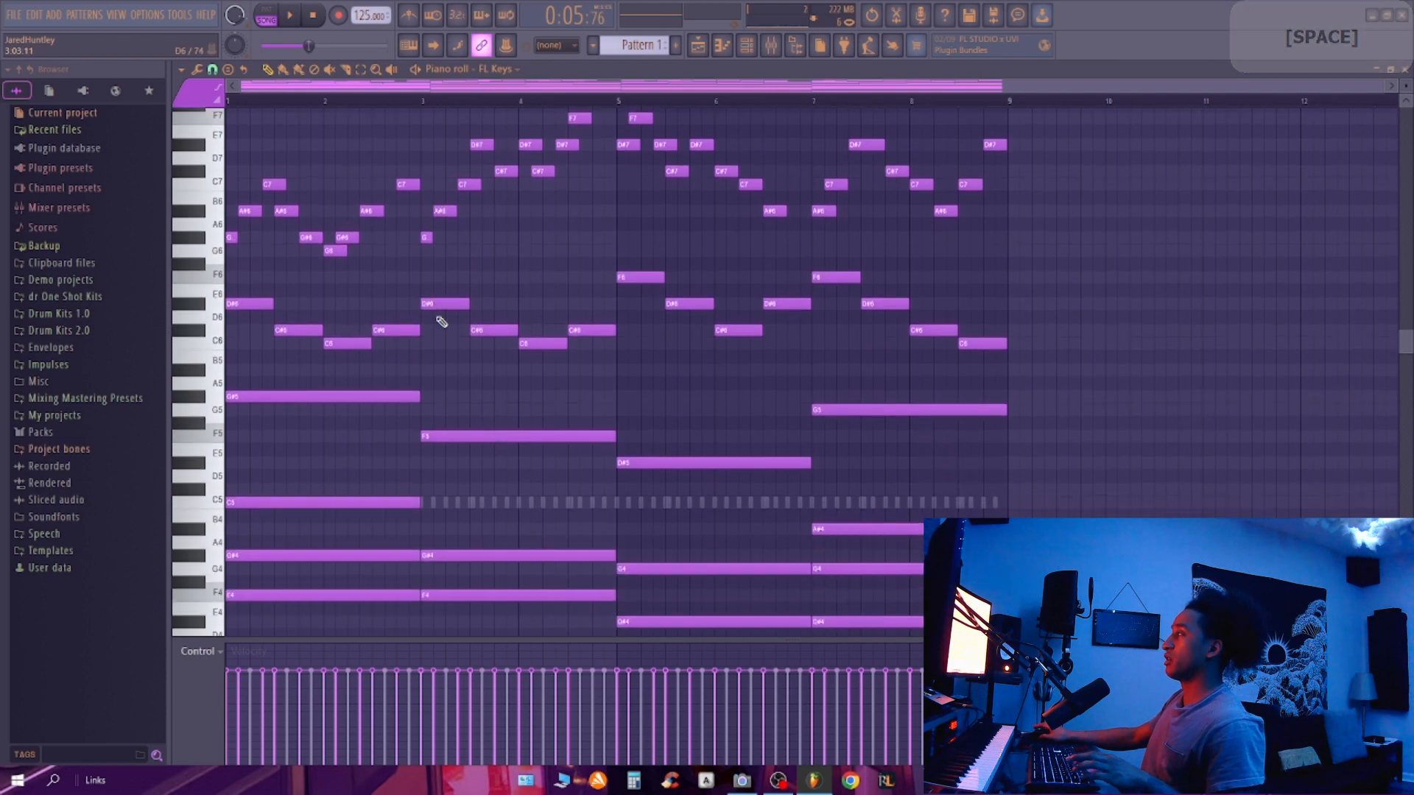
{"action": "scroll", "coordinate": [805, 284], "scroll_direction": "down", "scroll_amount": 5}
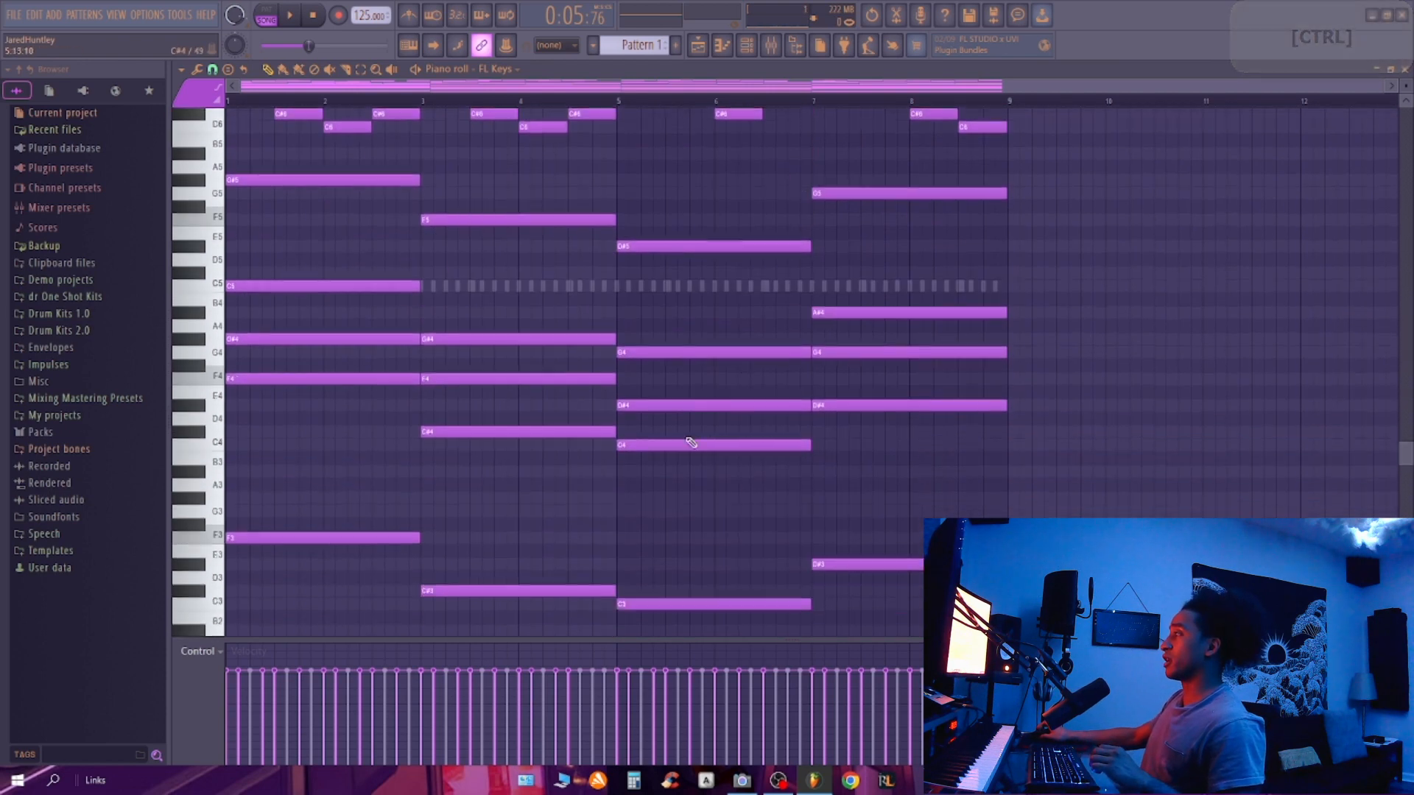
{"action": "scroll", "coordinate": [385, 334], "scroll_direction": "up", "scroll_amount": 6}
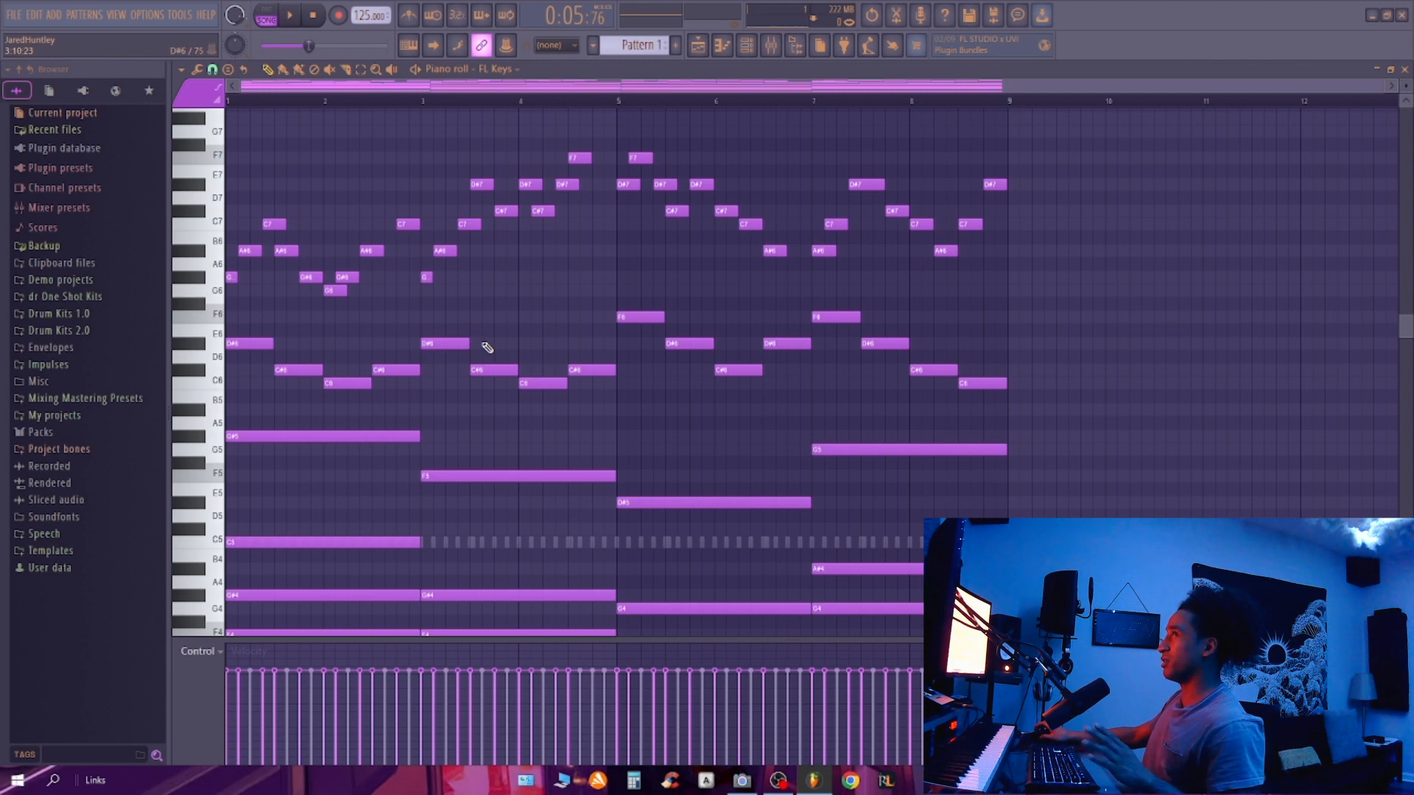
{"action": "scroll", "coordinate": [497, 357], "scroll_direction": "up", "scroll_amount": 3}
{"action": "left_click_drag", "start_coordinate": [227, 245], "coordinate": [1184, 412]}
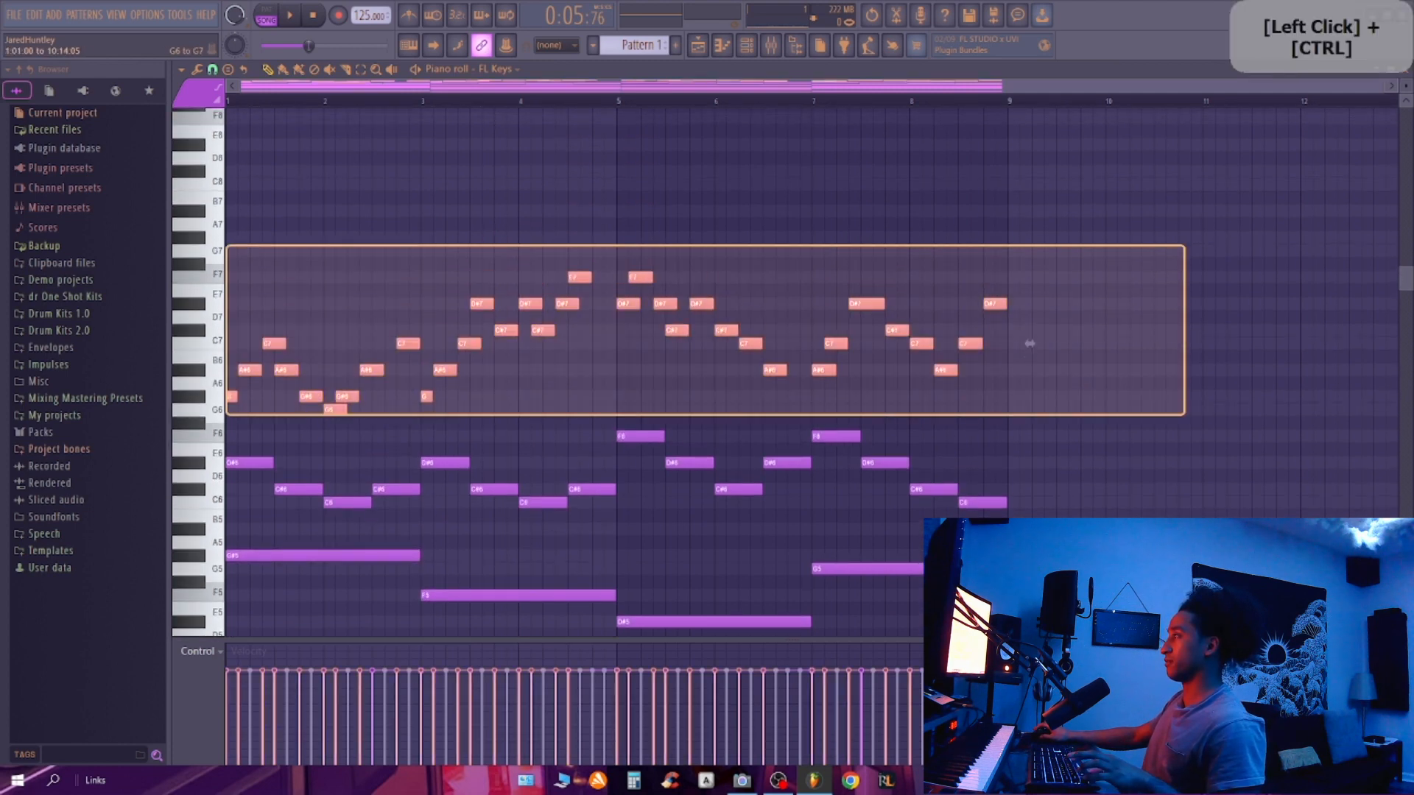
{"action": "right_click", "coordinate": [1057, 208]}
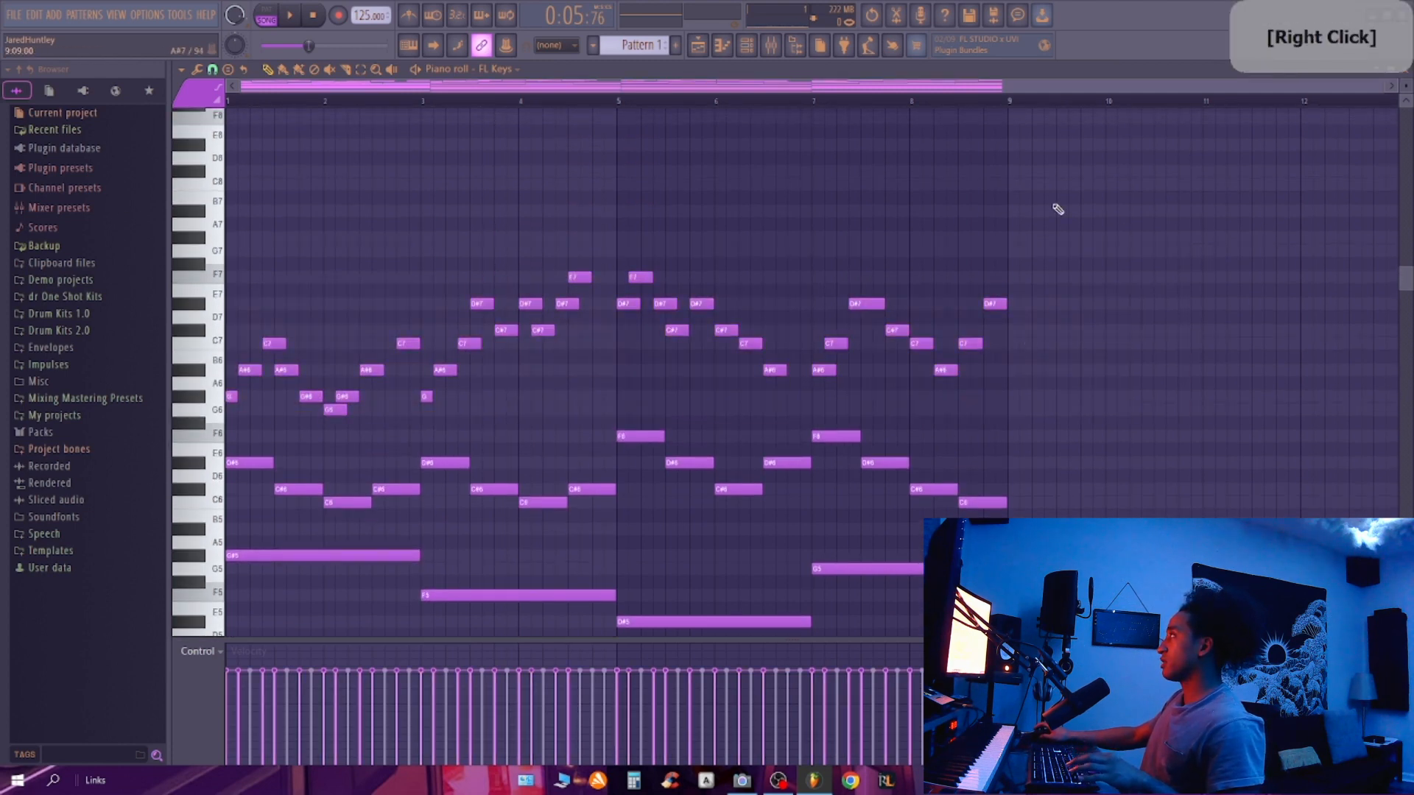
Step: Replace the FL Keys instrument with Omnisphere and audition the pattern with it
{"action": "left_click", "coordinate": [755, 51]}
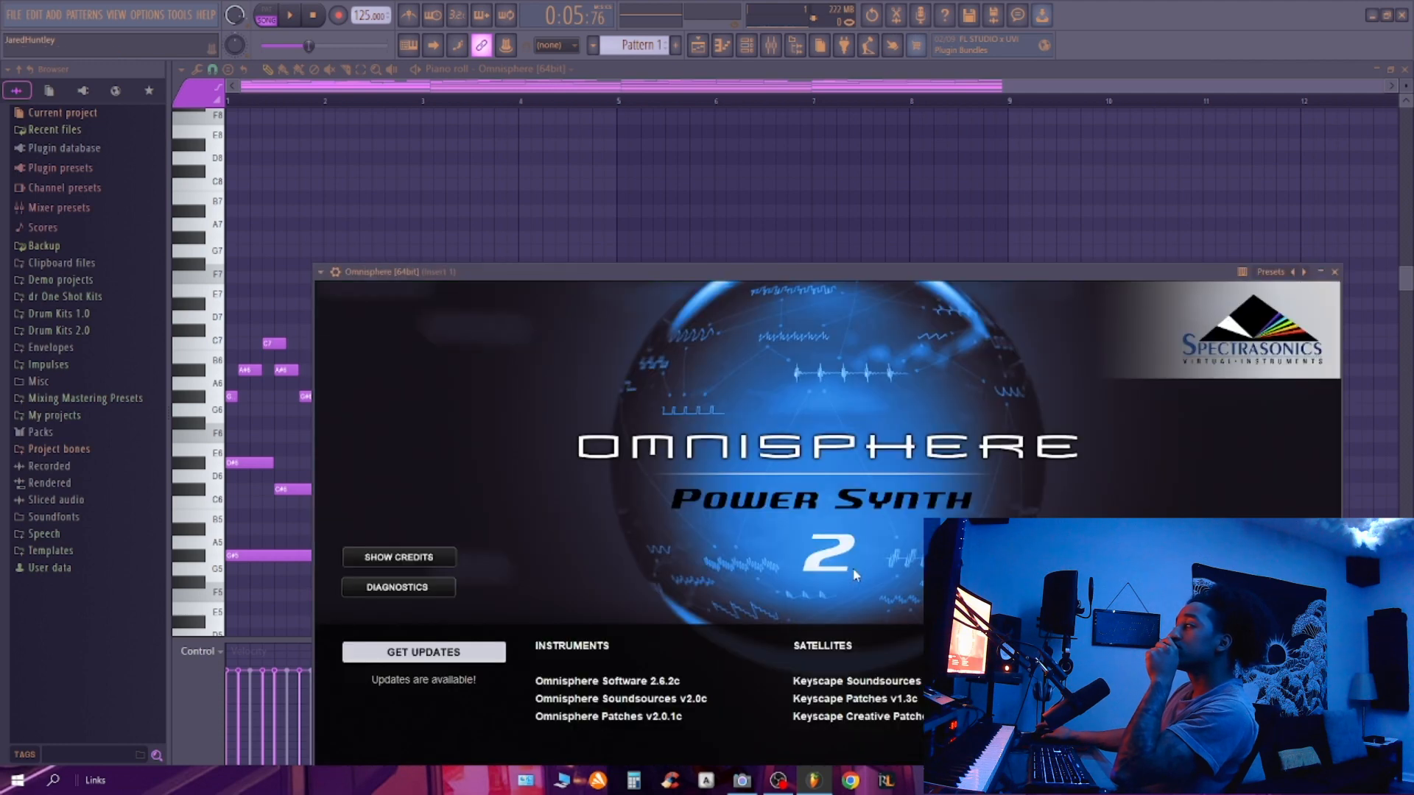
{"action": "left_click", "coordinate": [851, 556]}
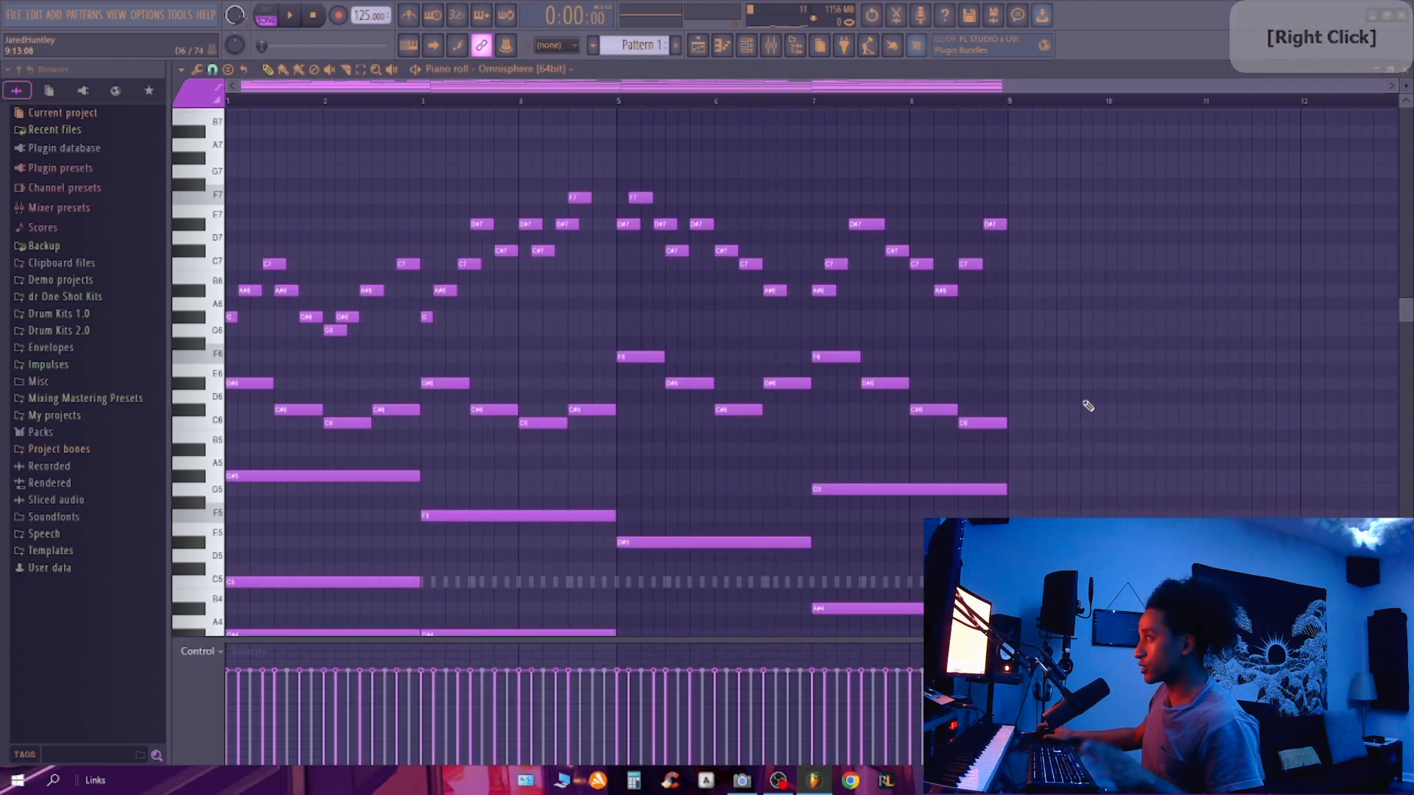
{"action": "key", "text": "space"}
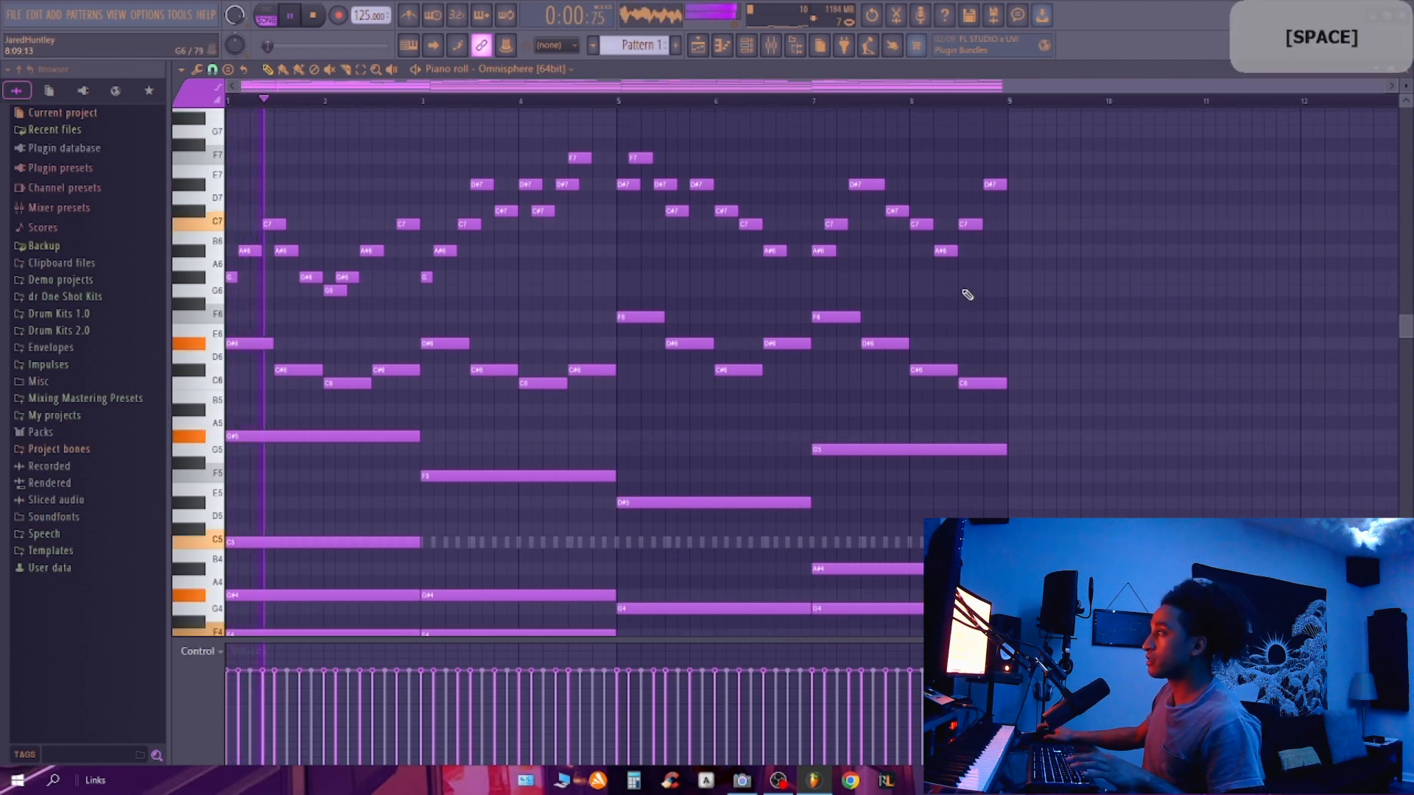
{"action": "key", "text": "space"}
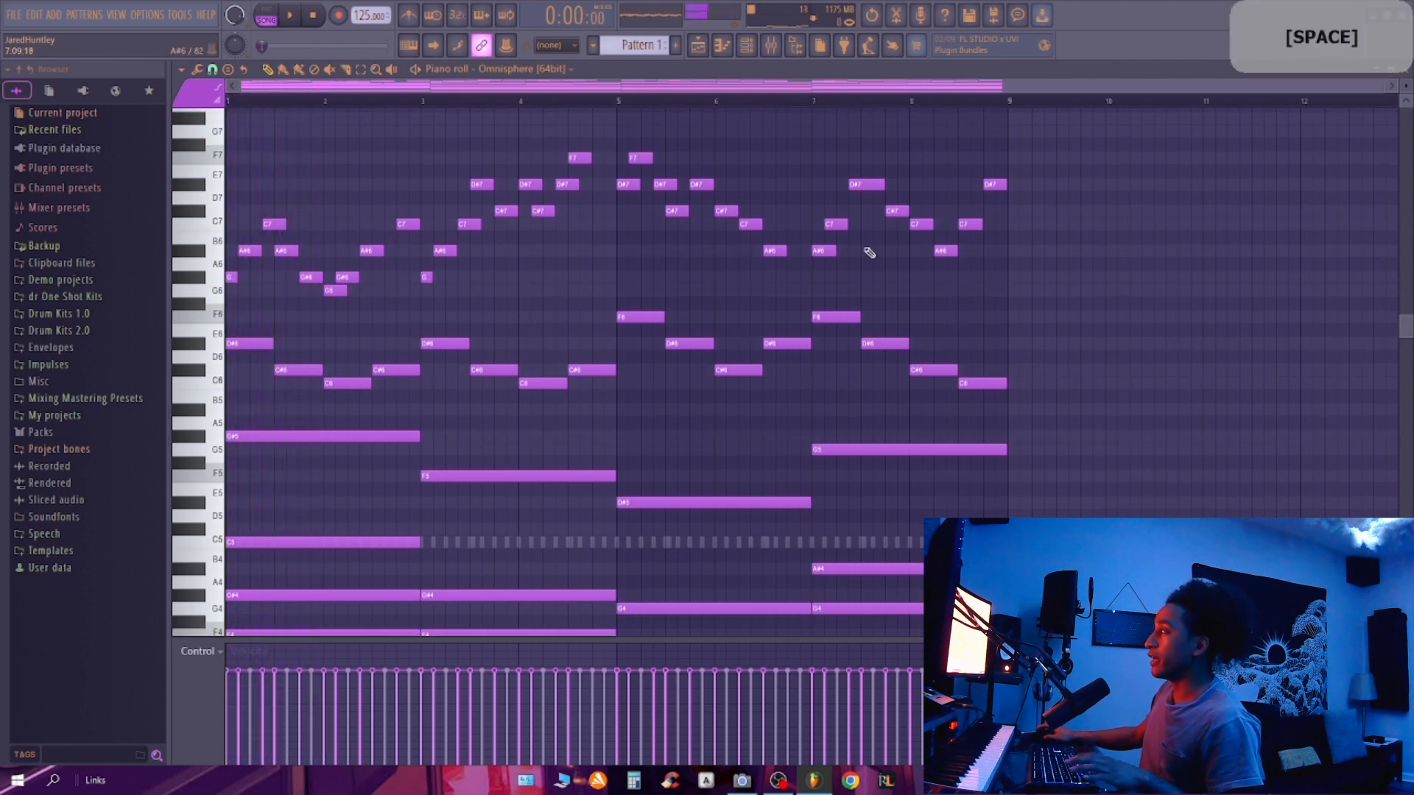
Step: Highlight the top melody and the lower parts separately, and clear the selection
{"action": "scroll", "coordinate": [610, 338], "scroll_direction": "up", "scroll_amount": 3}
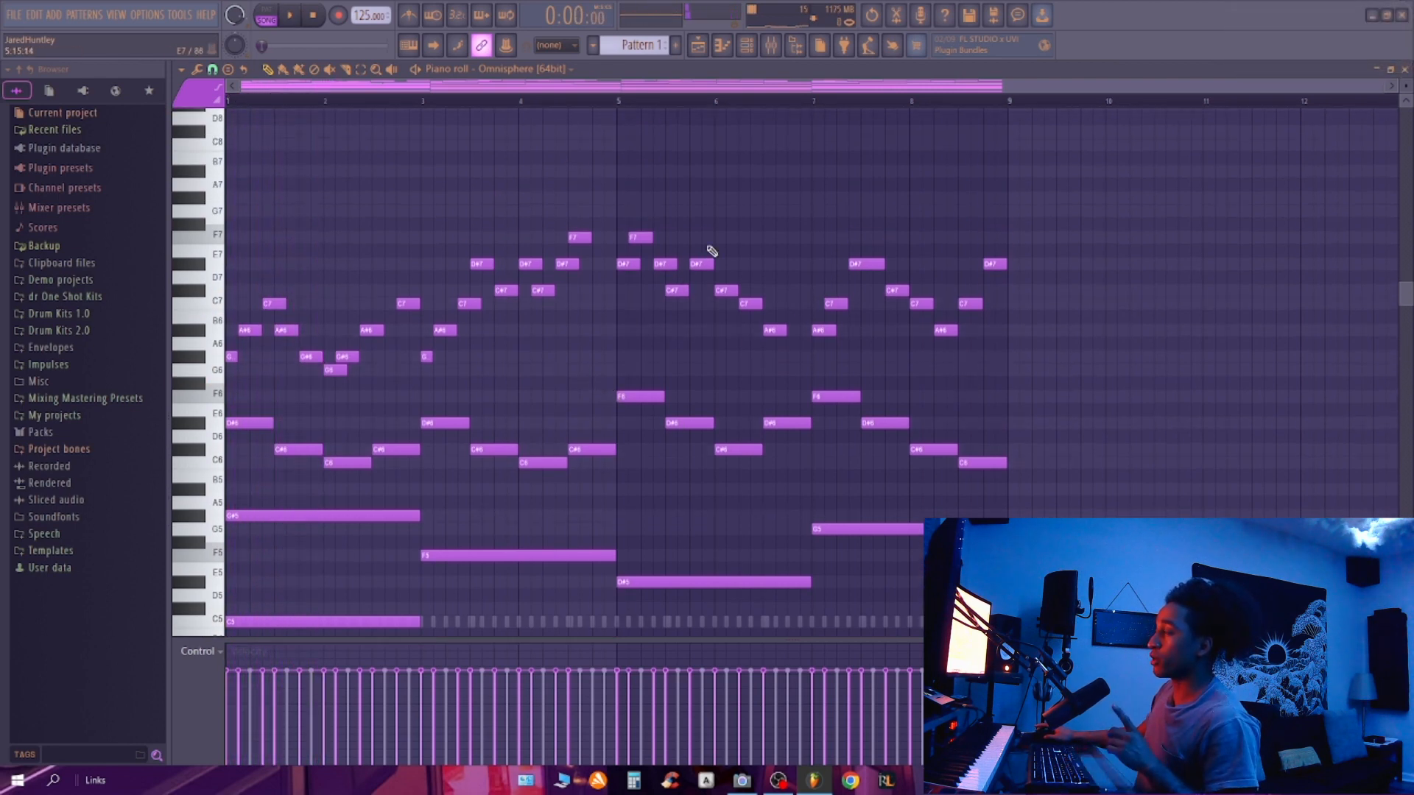
{"action": "left_click_drag", "start_coordinate": [1105, 387], "coordinate": [227, 206]}
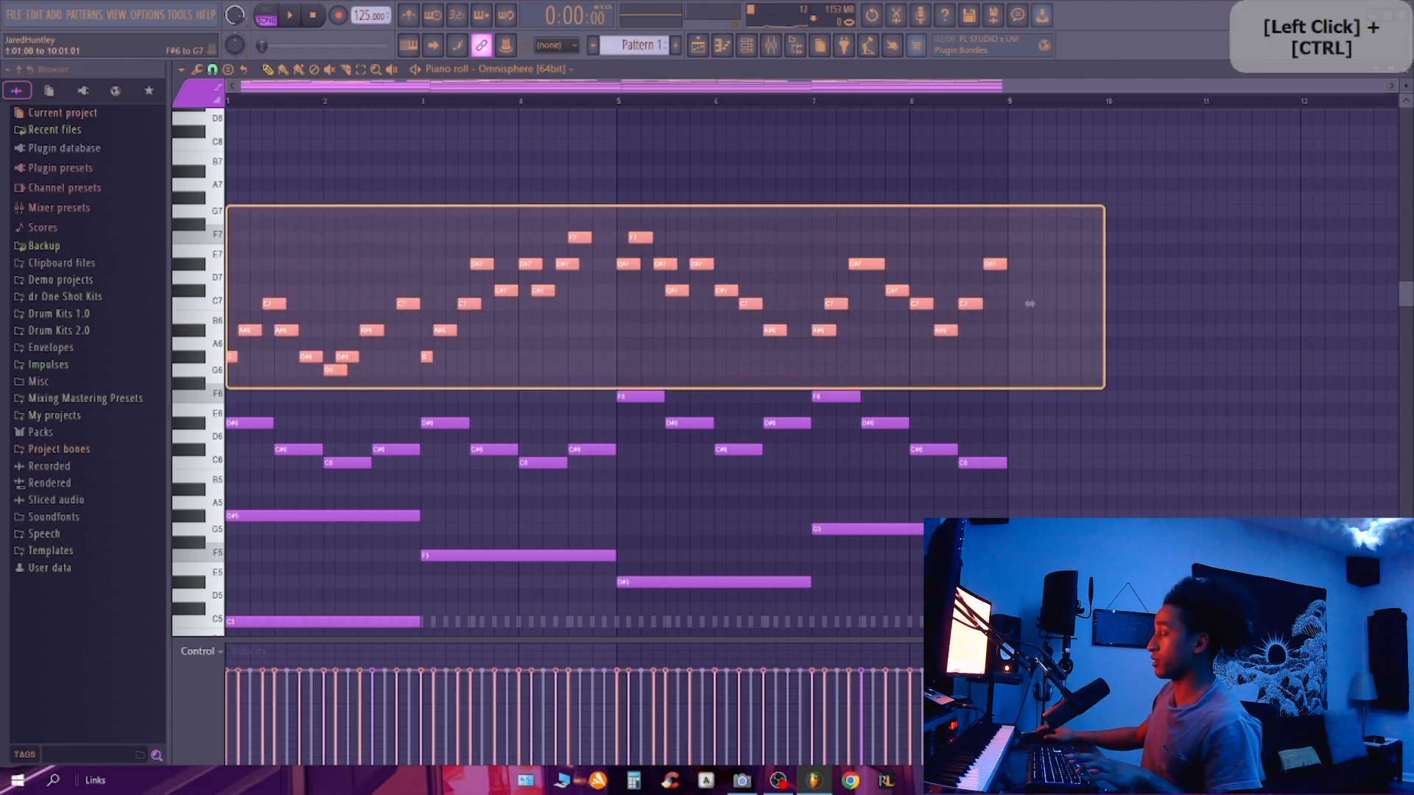
{"action": "scroll", "coordinate": [609, 338], "scroll_direction": "down", "scroll_amount": 3}
{"action": "left_click_drag", "start_coordinate": [1104, 611], "coordinate": [29, 318]}
{"action": "right_click", "coordinate": [1183, 275]}
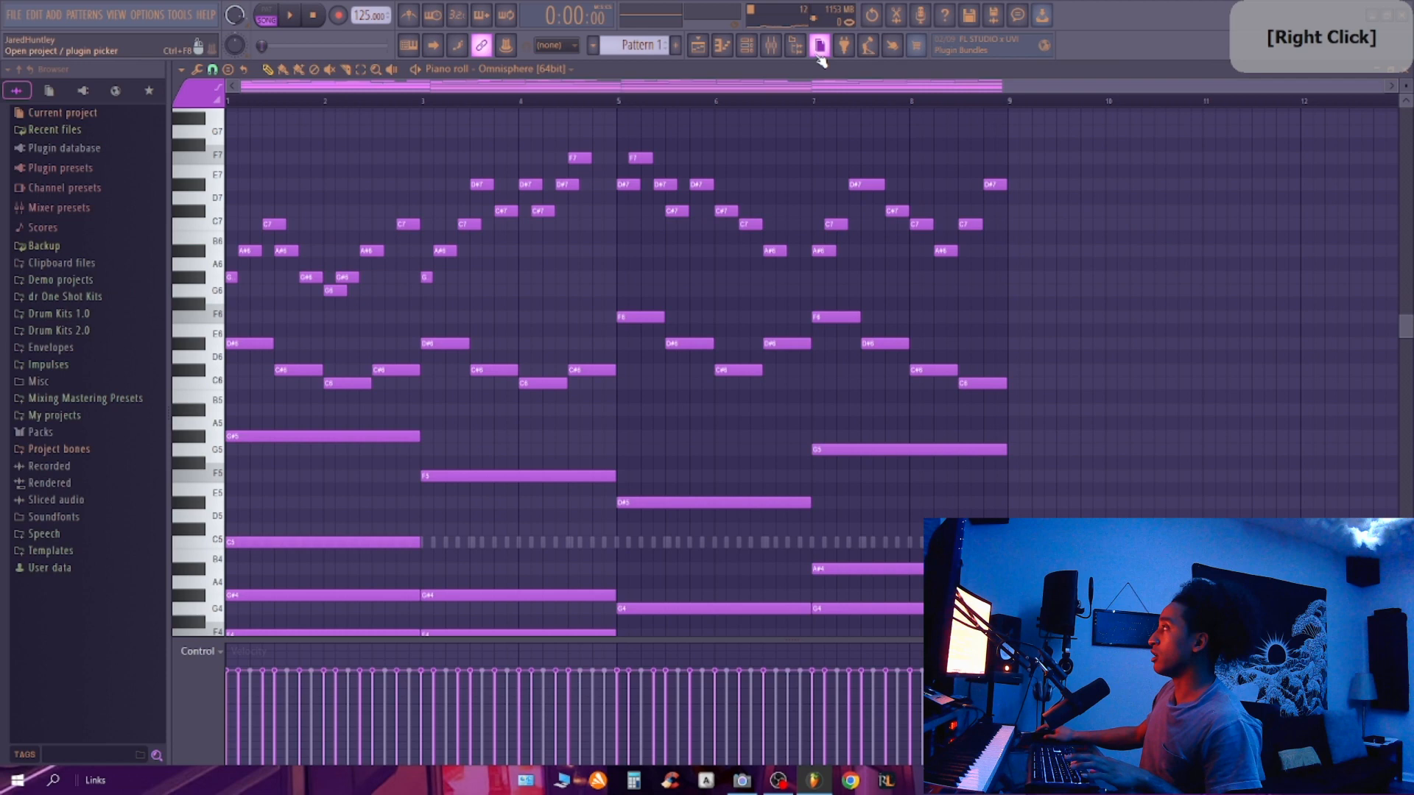
Step: Copy the top melody into the piano roll of the second Omnisphere channel
{"action": "left_click", "coordinate": [746, 45]}
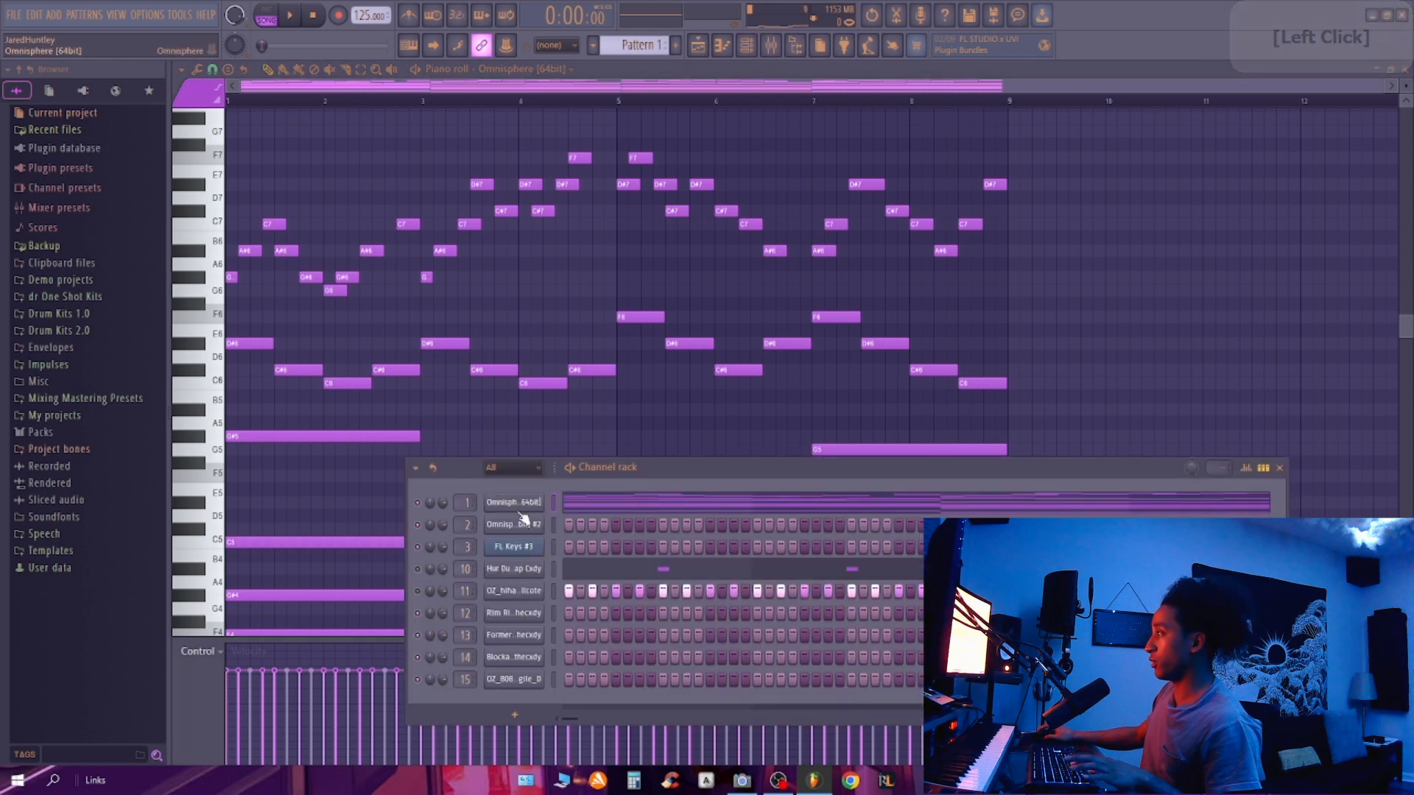
{"action": "right_click", "coordinate": [551, 521]}
{"action": "left_click", "coordinate": [577, 528]}
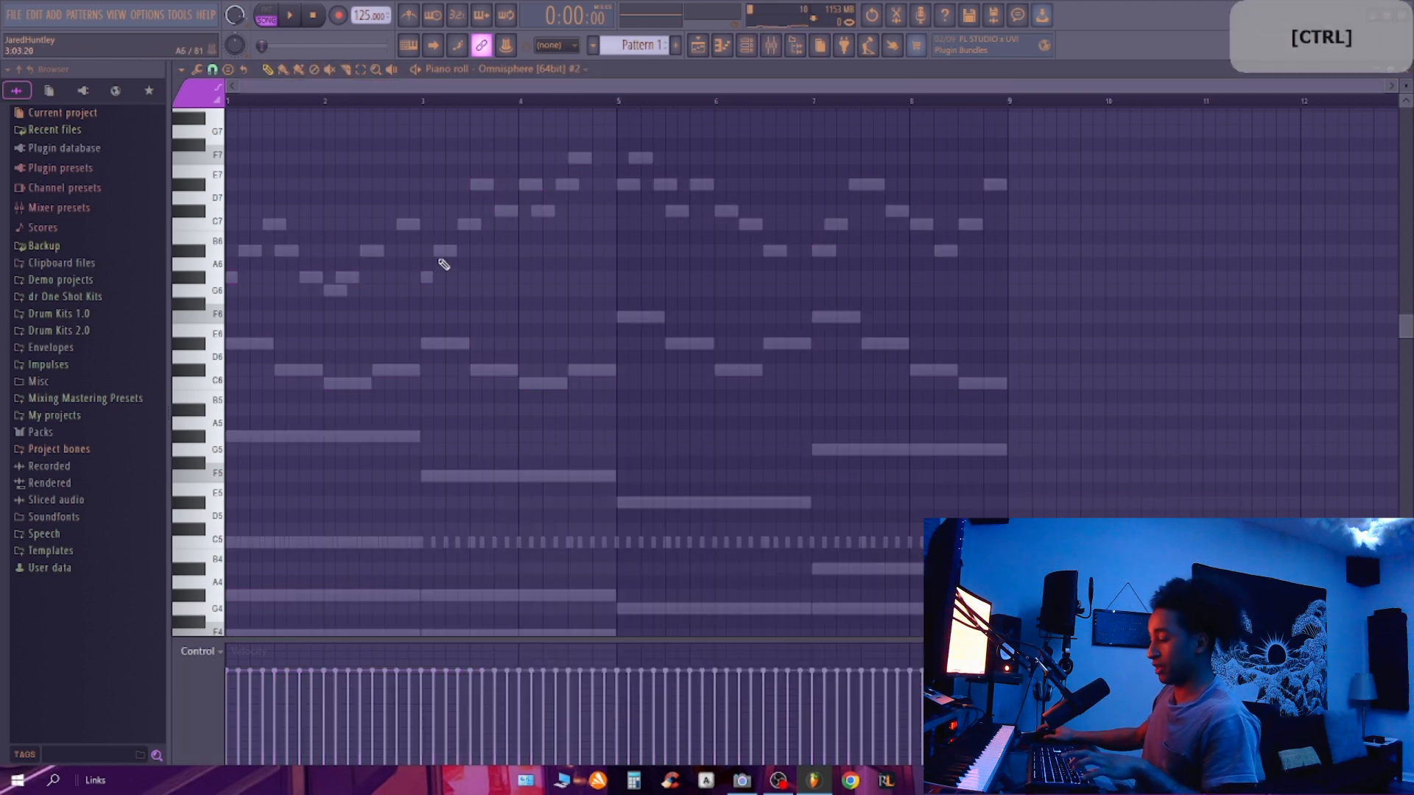
{"action": "key", "text": "ctrl+a"}
Step: Delete the top melody notes from the first Omnisphere channel's piano roll, keeping the counter-melody and chords
{"action": "left_click", "coordinate": [756, 47]}
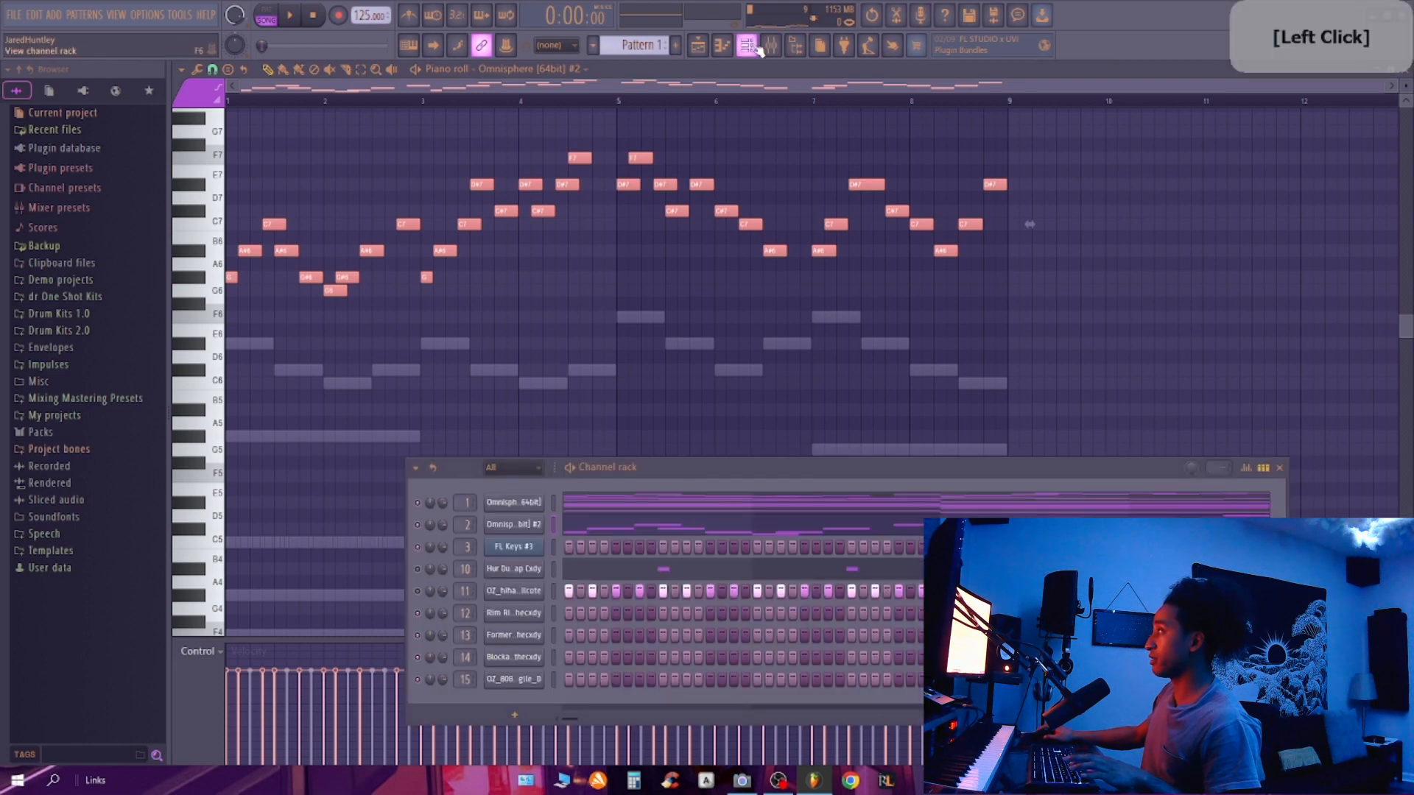
{"action": "left_click", "coordinate": [645, 506]}
{"action": "scroll", "coordinate": [999, 381], "scroll_direction": "up", "scroll_amount": 3}
{"action": "left_click_drag", "start_coordinate": [1054, 386], "coordinate": [226, 218]}
{"action": "key", "text": "Delete"}
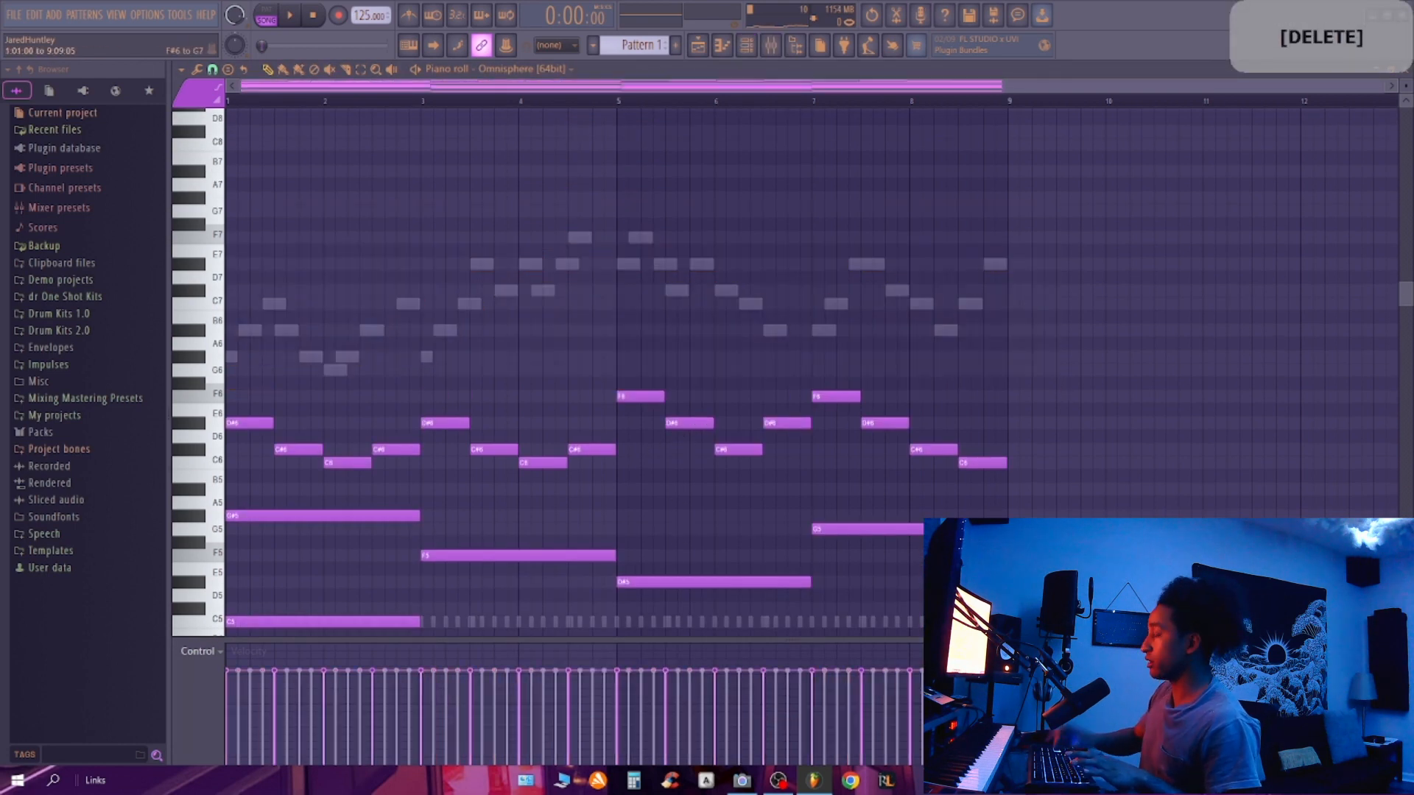
Step: Play the pattern and toggle channel mutes to compare the split melody and chord layers
{"action": "left_click", "coordinate": [722, 47]}
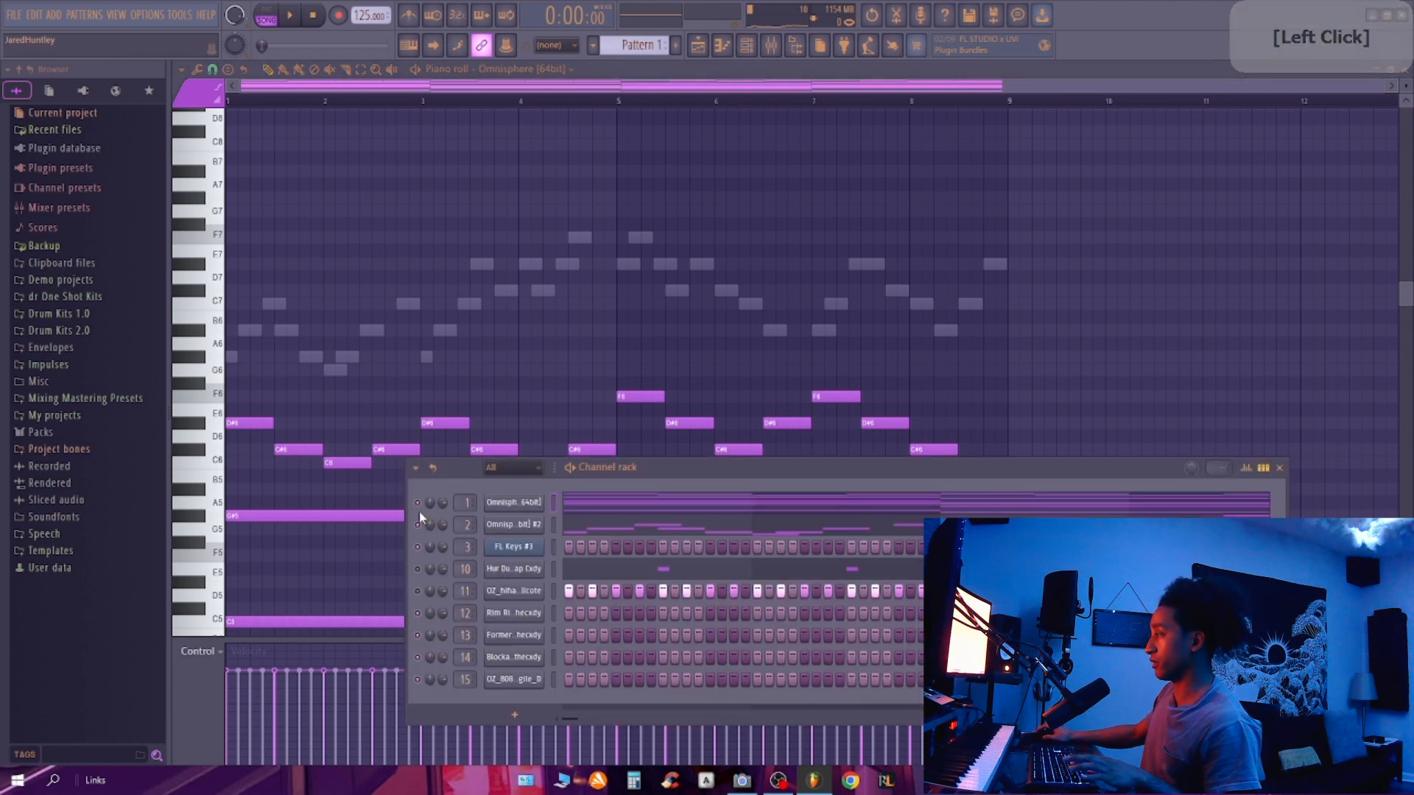
{"action": "key", "text": "space"}
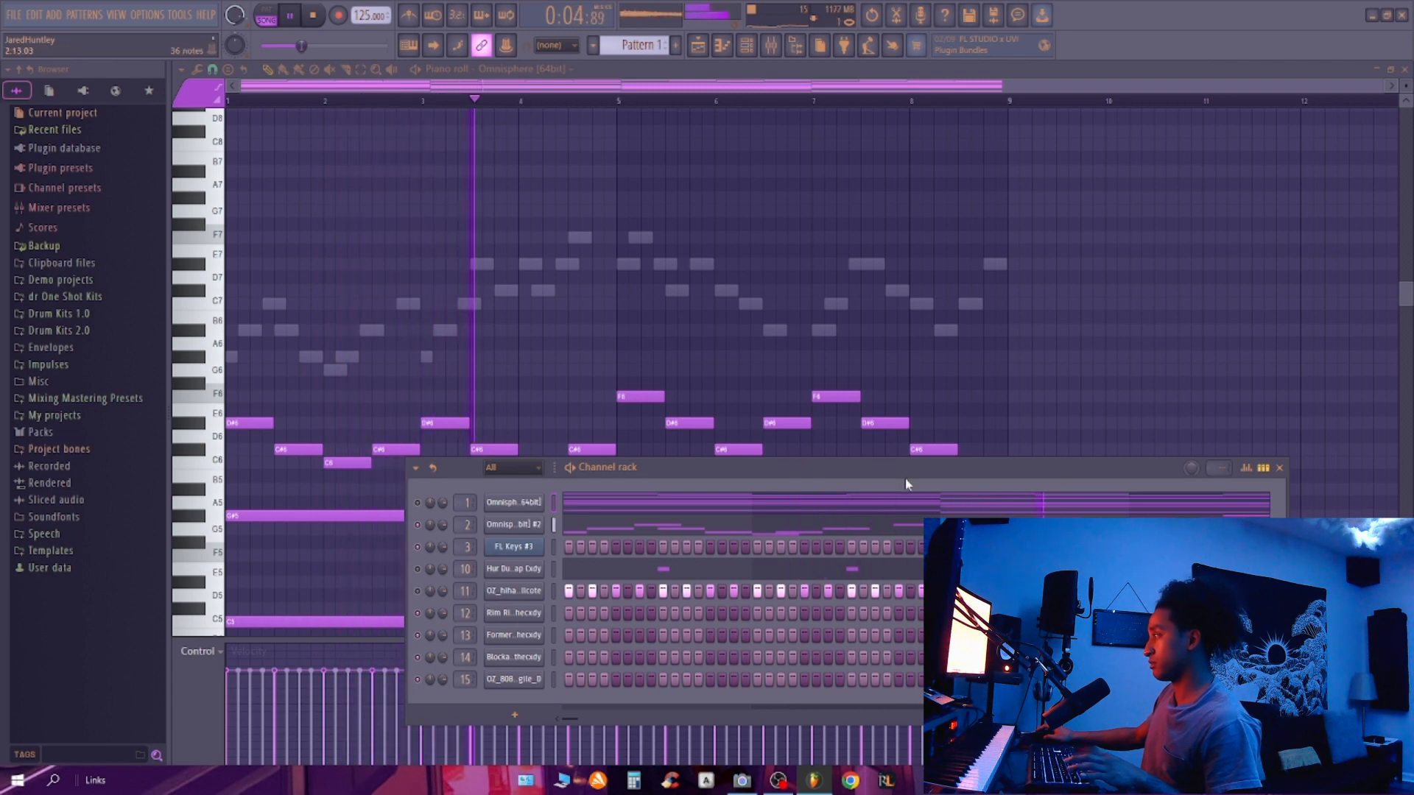
{"action": "key", "text": "space"}
{"action": "left_click", "coordinate": [419, 526]}
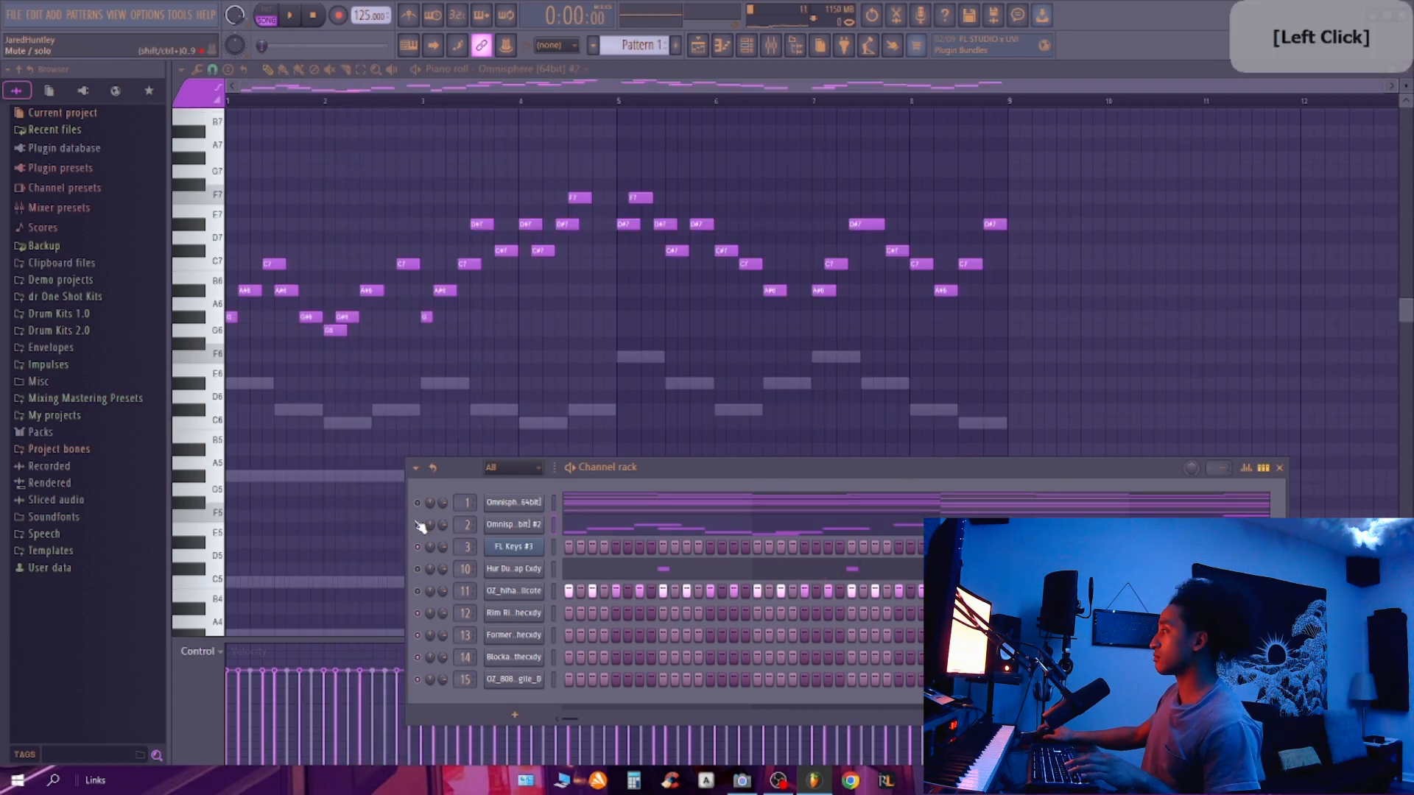
{"action": "key", "text": "space"}
{"action": "left_click", "coordinate": [419, 503]}
{"action": "left_click", "coordinate": [418, 548]}
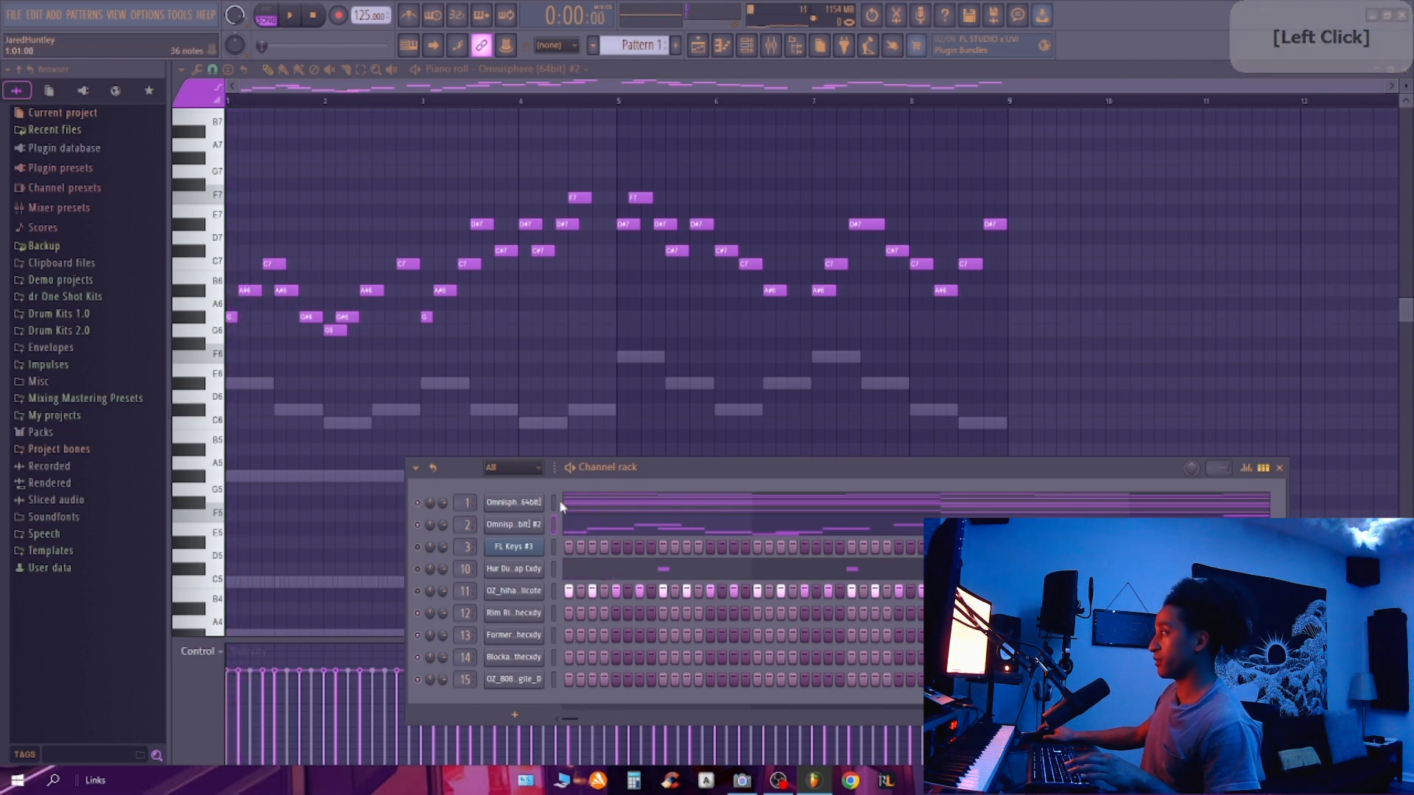
Step: Load the KEYS - Wasteland patch on the first Omnisphere channel and audition it with the pattern
{"action": "left_click", "coordinate": [532, 504]}
{"action": "scroll", "coordinate": [409, 559], "scroll_direction": "down", "scroll_amount": 2}
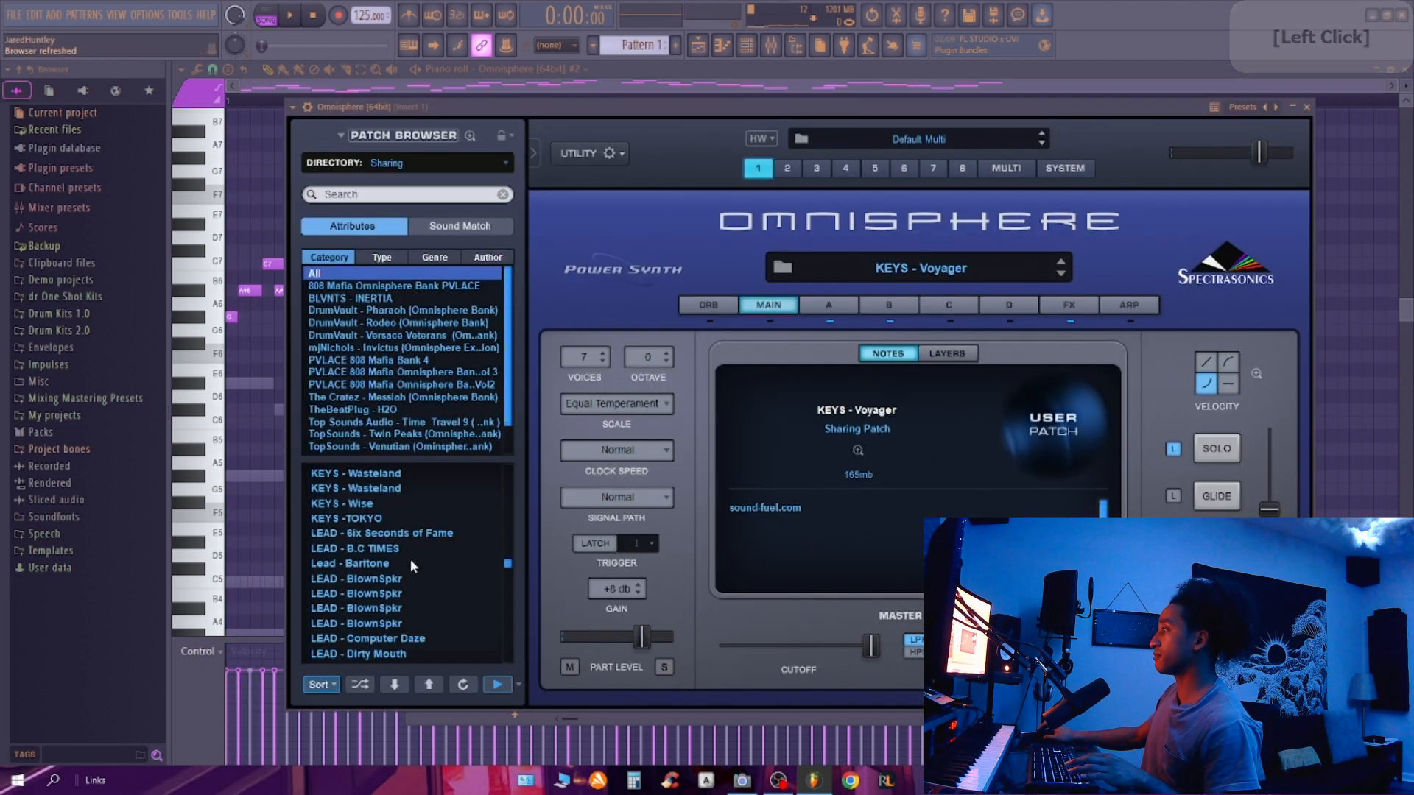
{"action": "left_click", "coordinate": [666, 106]}
{"action": "key", "text": "space"}
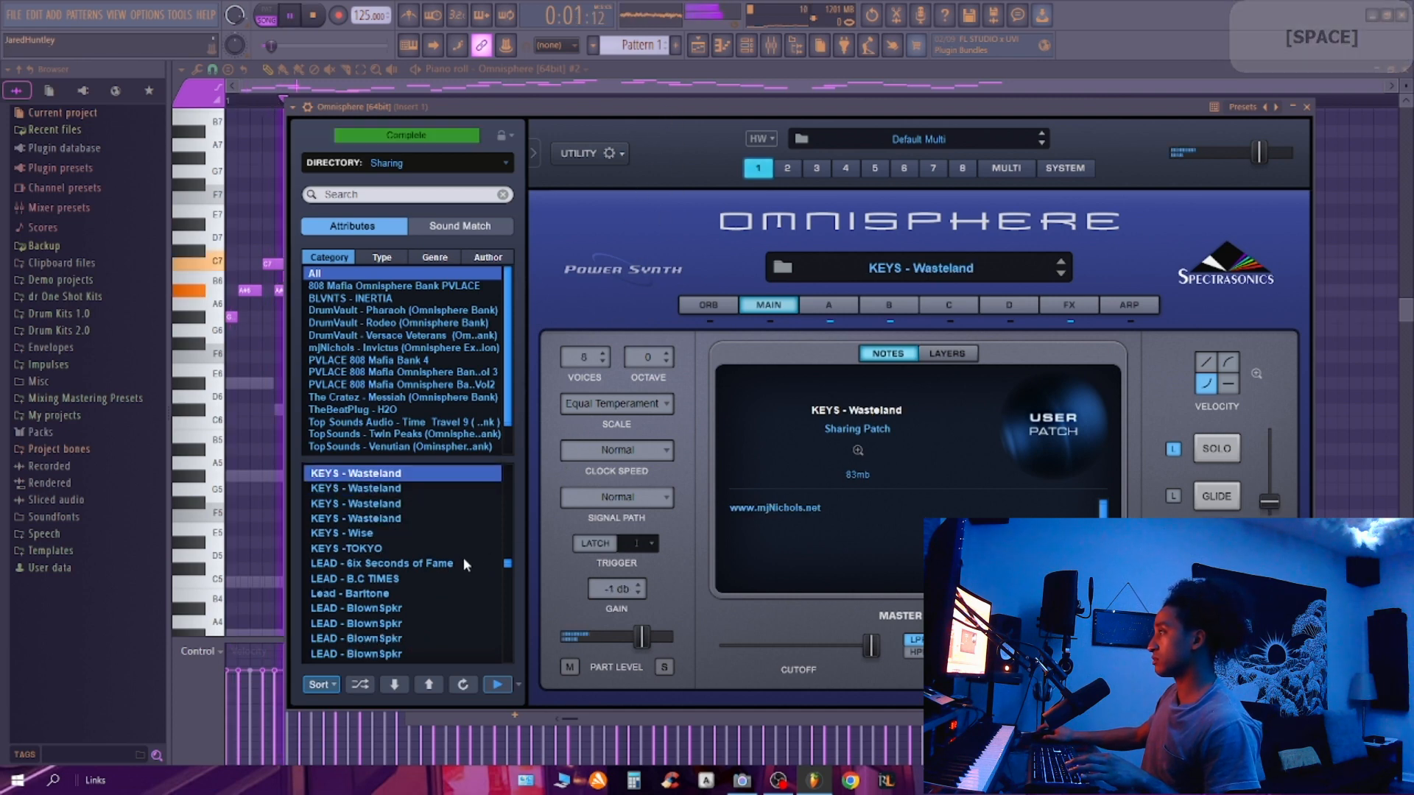
{"action": "right_click", "coordinate": [1361, 339]}
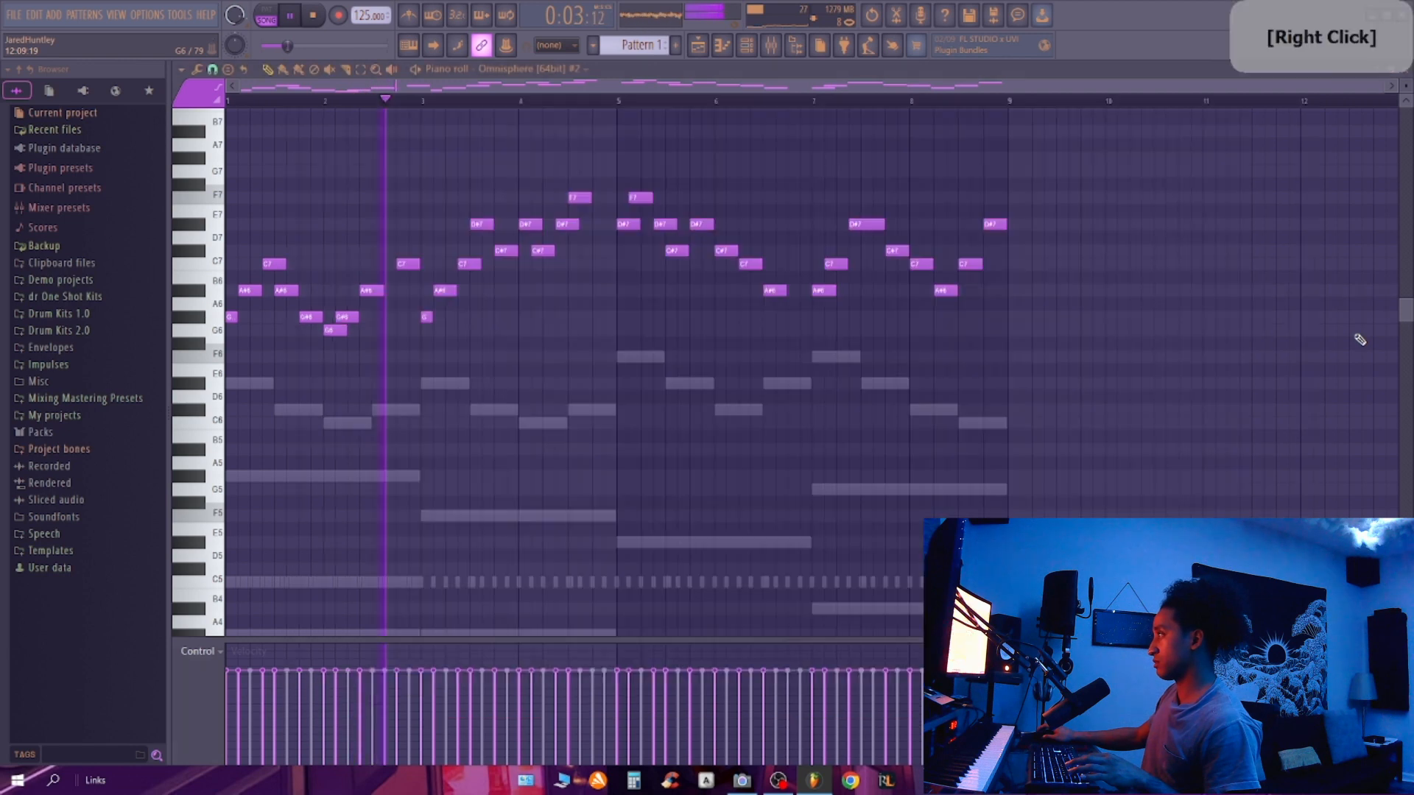
Step: Mute the bass notes F3, C#3, C3 and D#3 in the first Omnisphere channel and play the pattern
{"action": "left_click", "coordinate": [746, 45]}
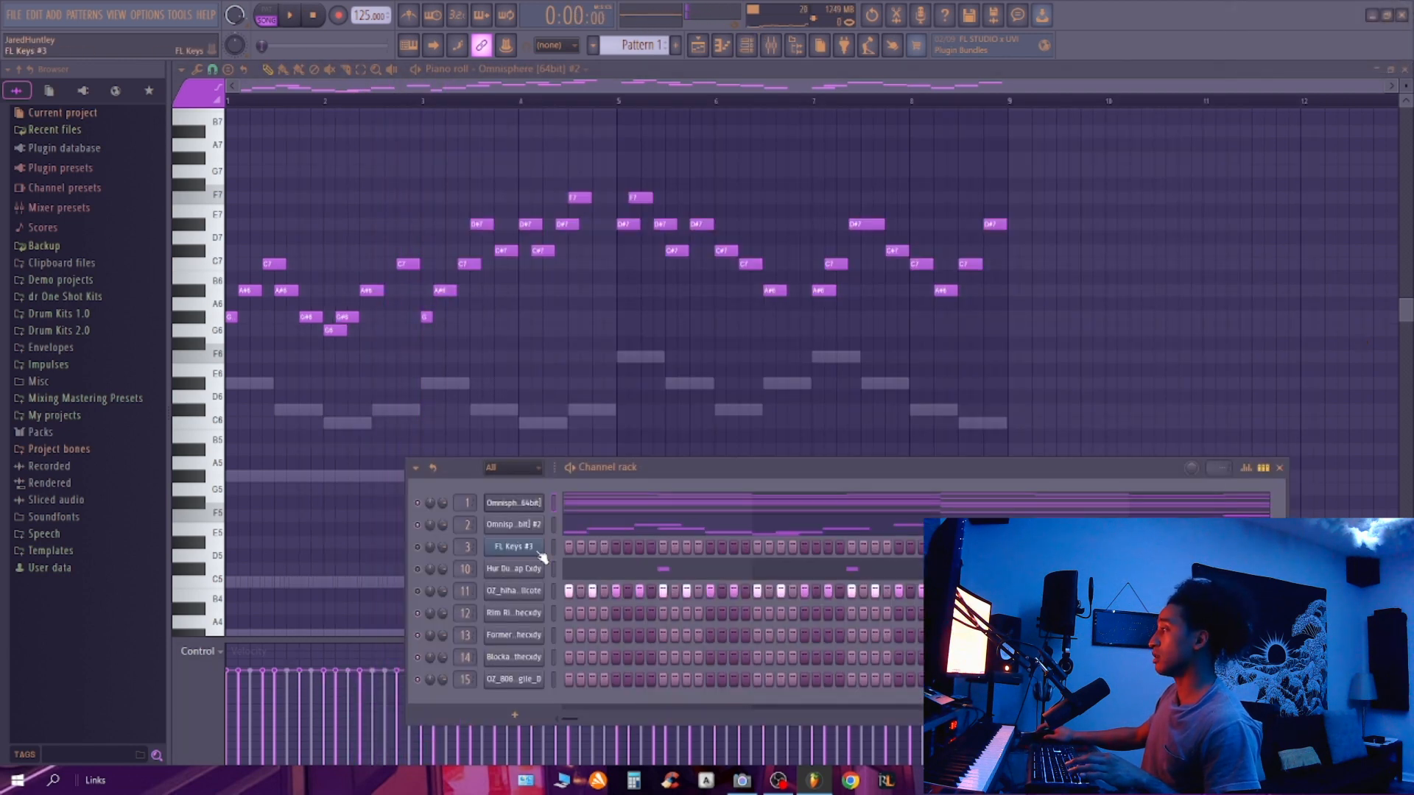
{"action": "left_click", "coordinate": [533, 550]}
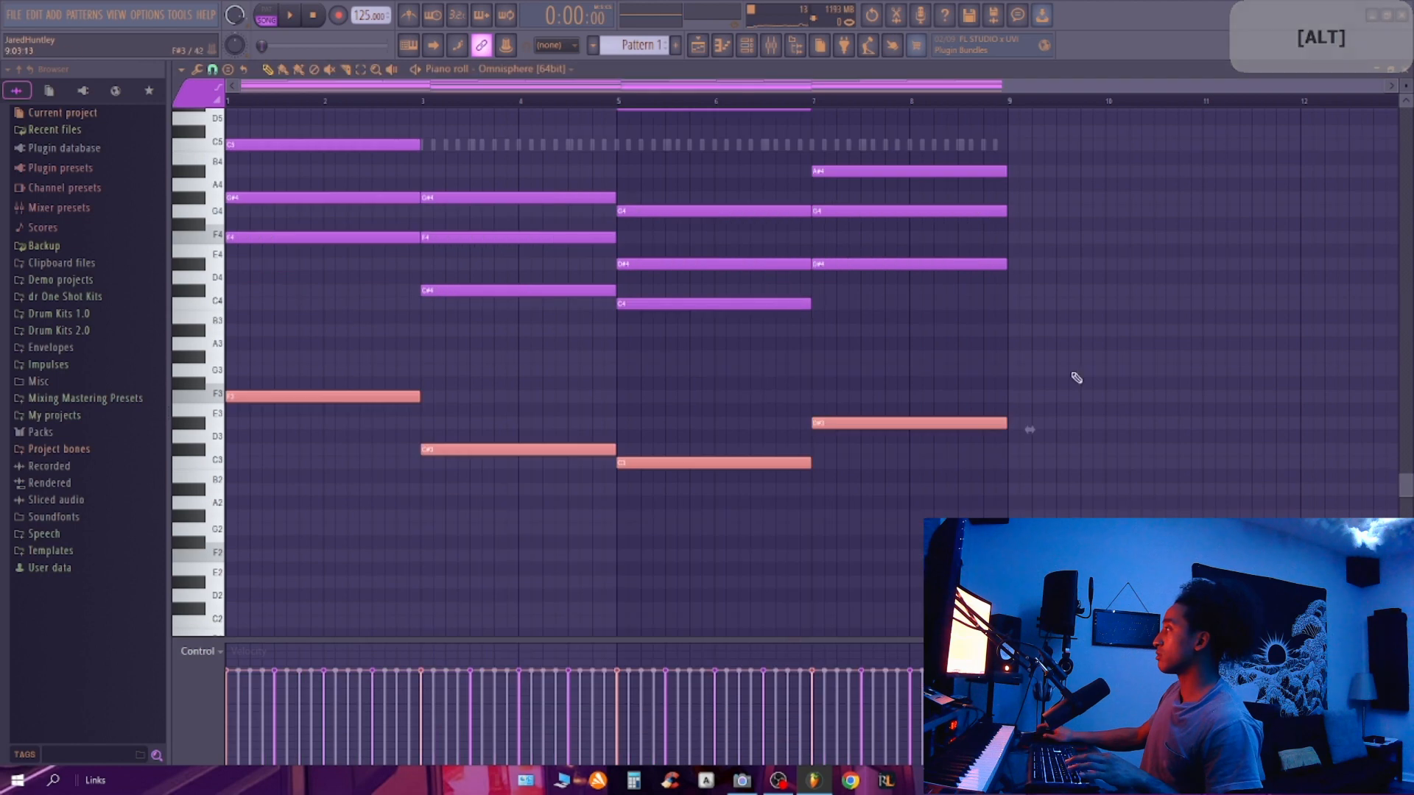
{"action": "key", "text": "alt+m"}
{"action": "key", "text": "space"}
{"action": "scroll", "coordinate": [1014, 486], "scroll_direction": "up", "scroll_amount": 3}
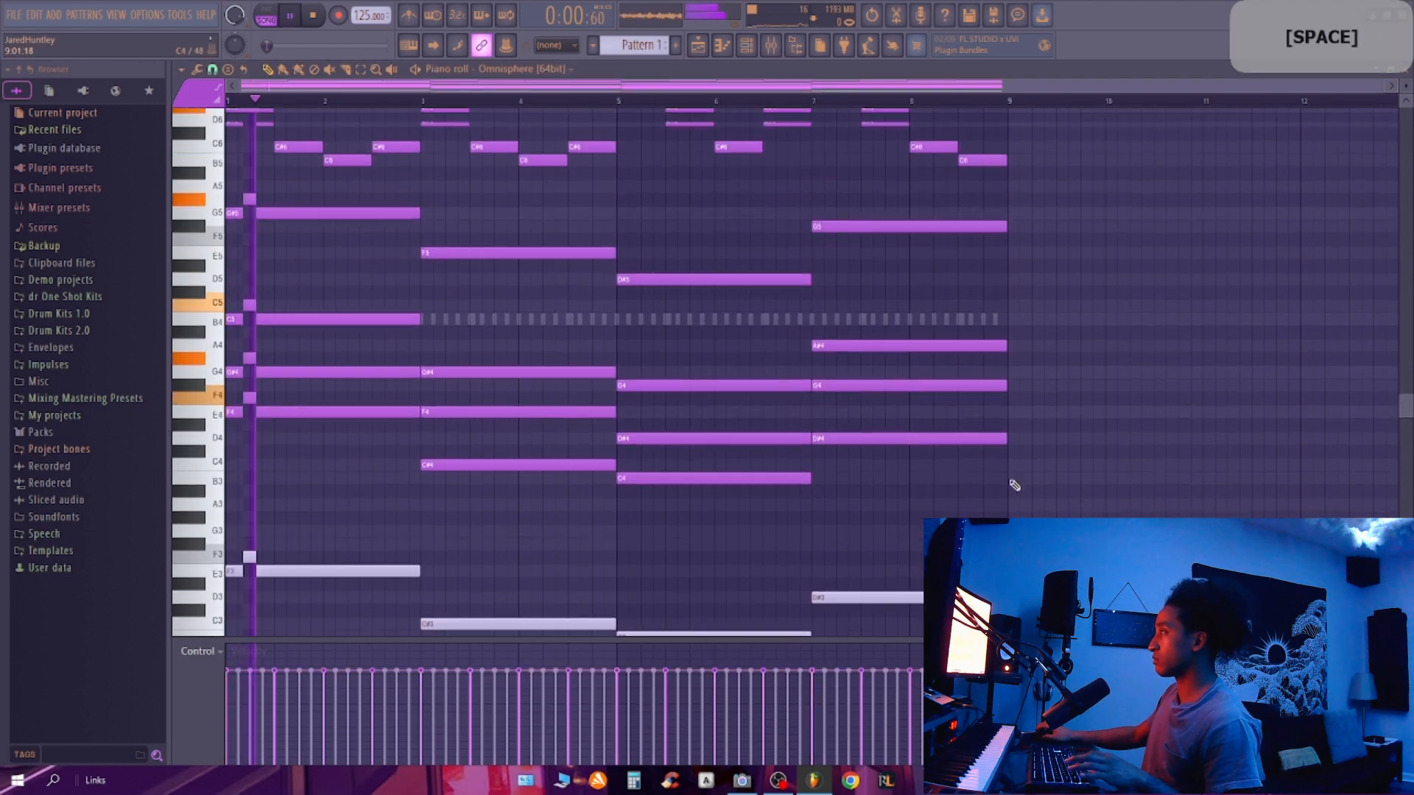
Step: Load the HalfTime effect into the first effect slot of mixer insert 2
{"action": "left_click", "coordinate": [771, 44]}
{"action": "key", "text": "space"}
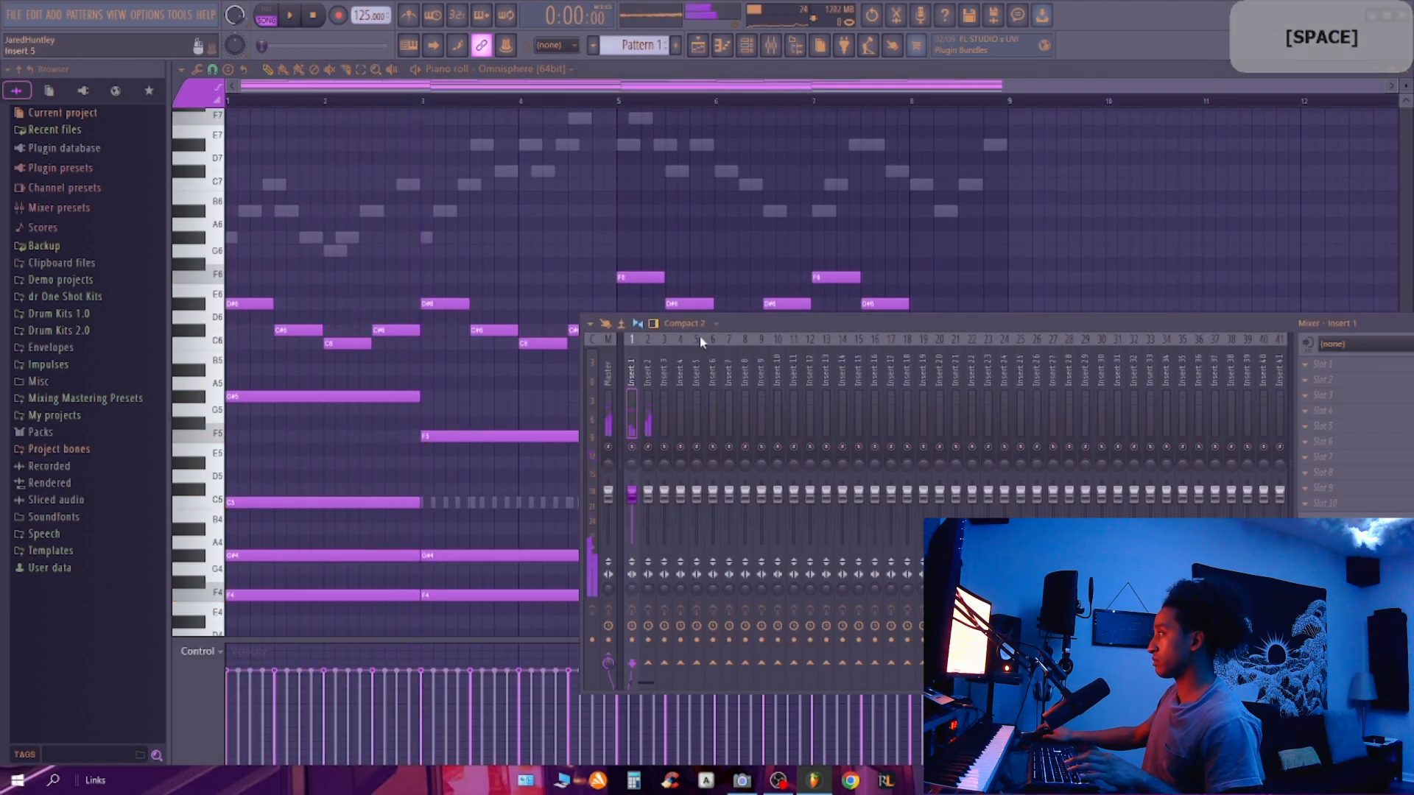
{"action": "left_click_drag", "start_coordinate": [739, 323], "coordinate": [656, 276]}
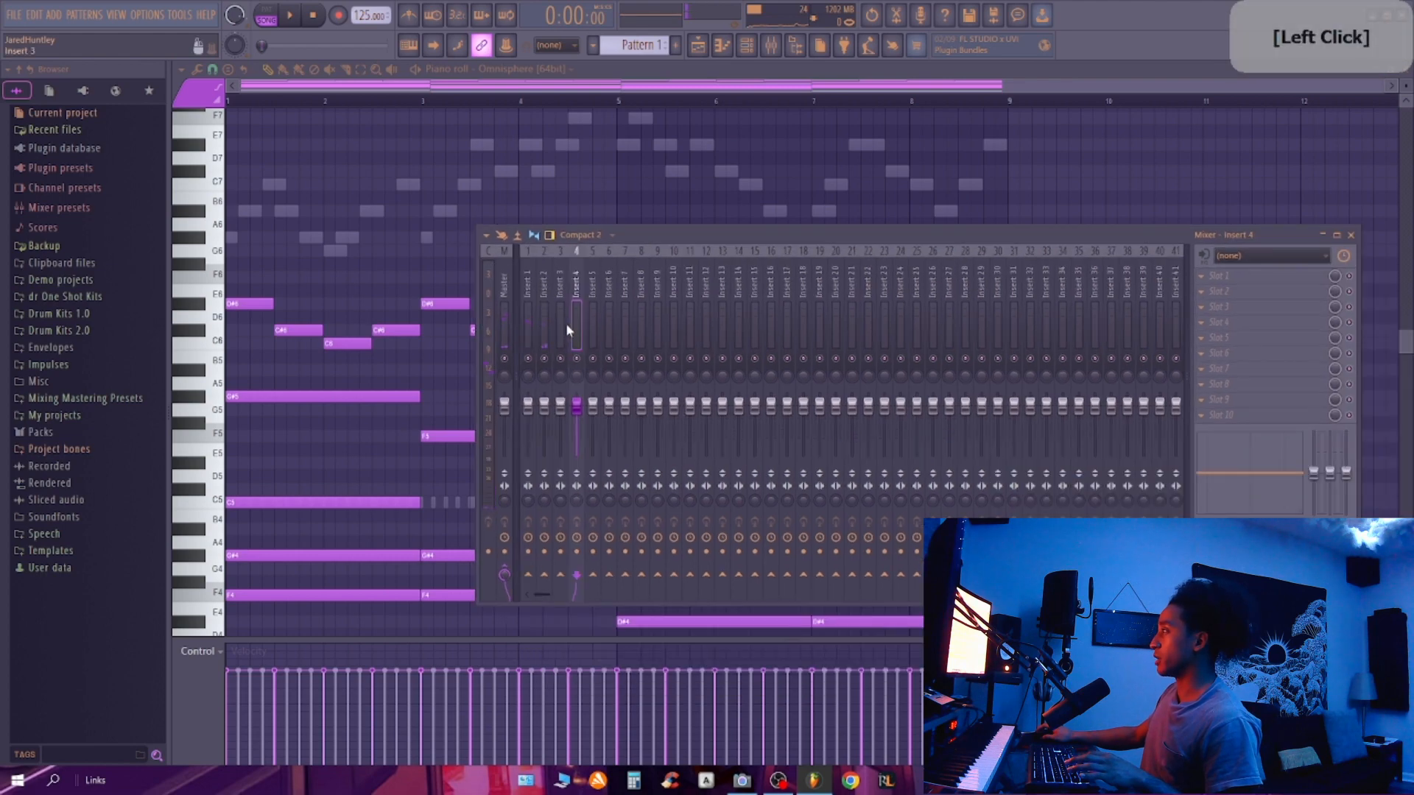
{"action": "left_click", "coordinate": [544, 310]}
{"action": "left_click", "coordinate": [527, 283]}
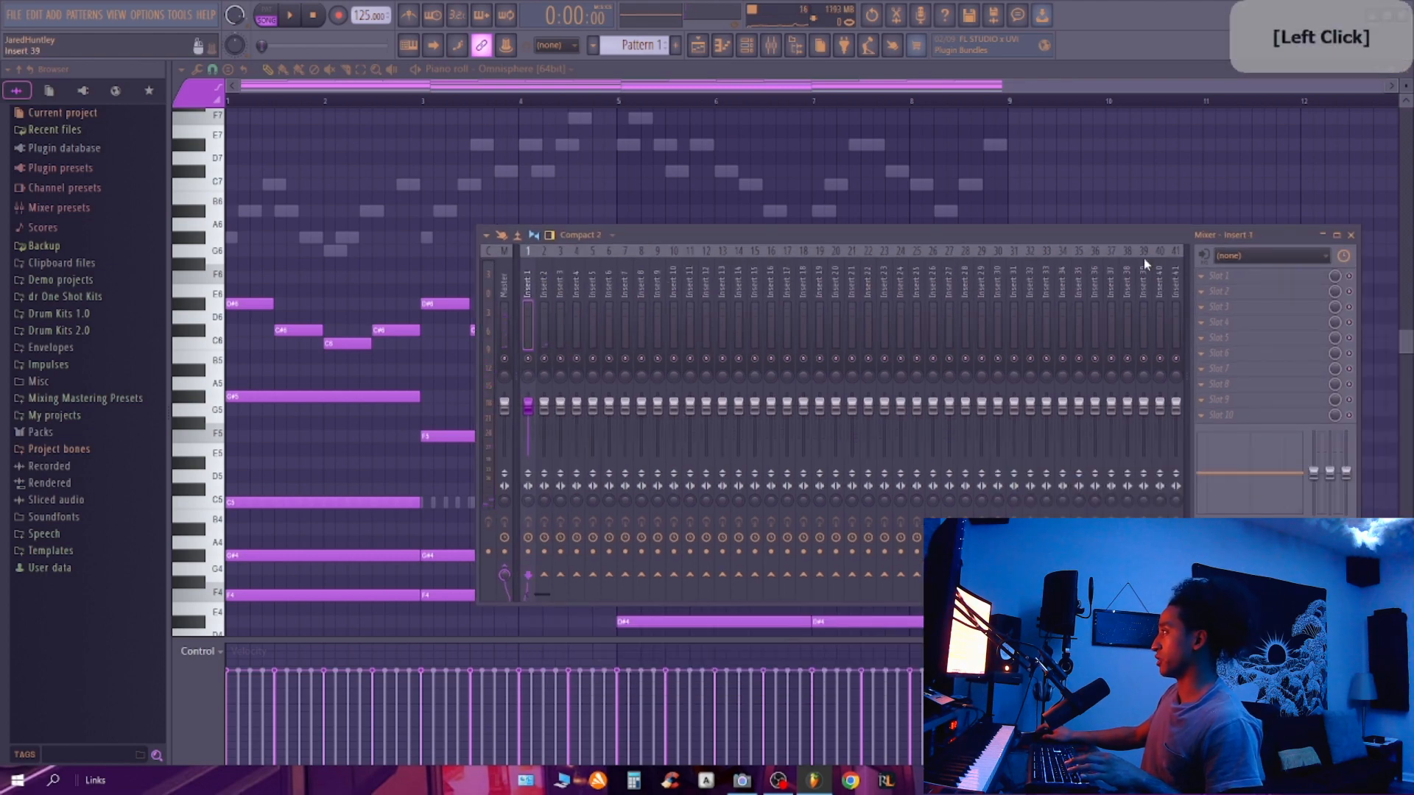
{"action": "left_click", "coordinate": [1221, 275]}
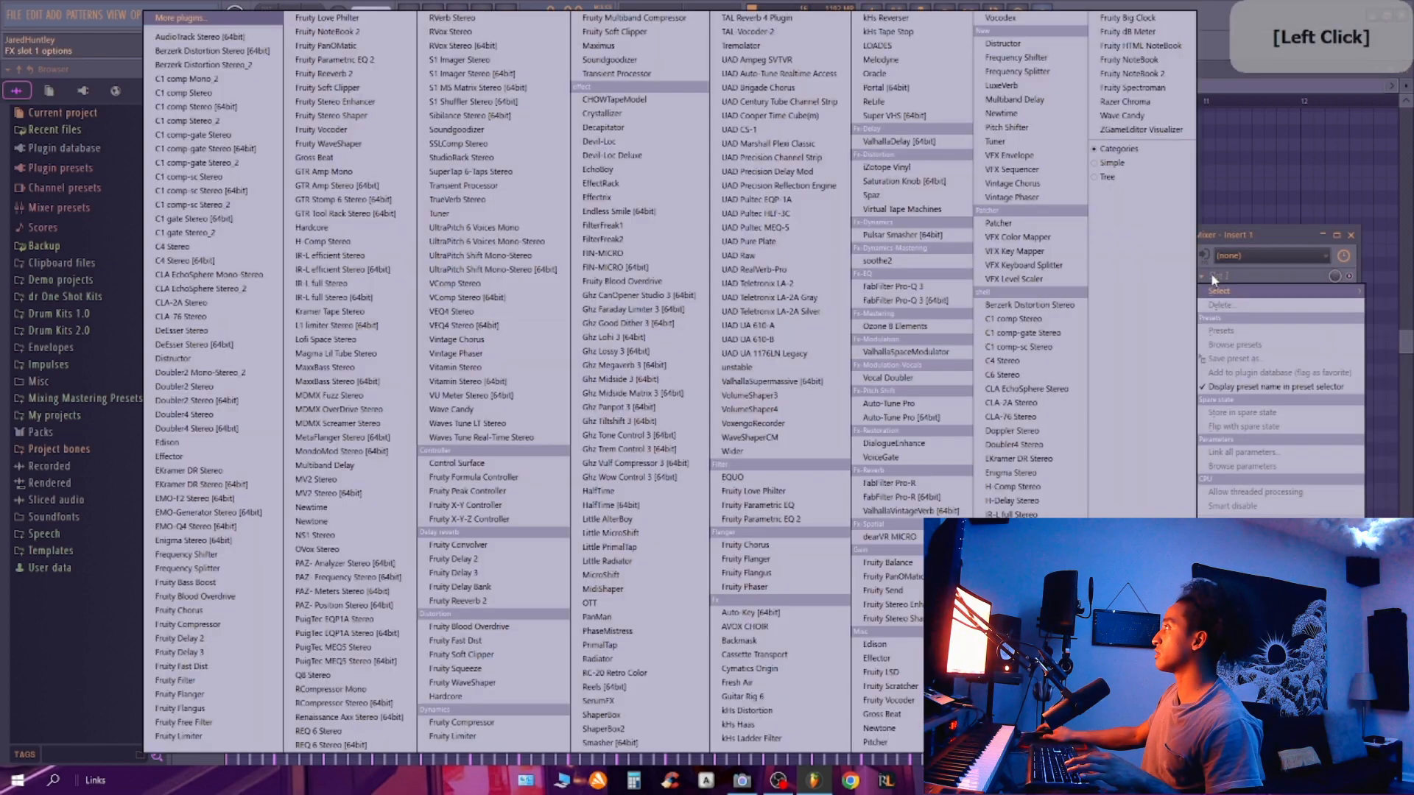
{"action": "left_click", "coordinate": [221, 30]}
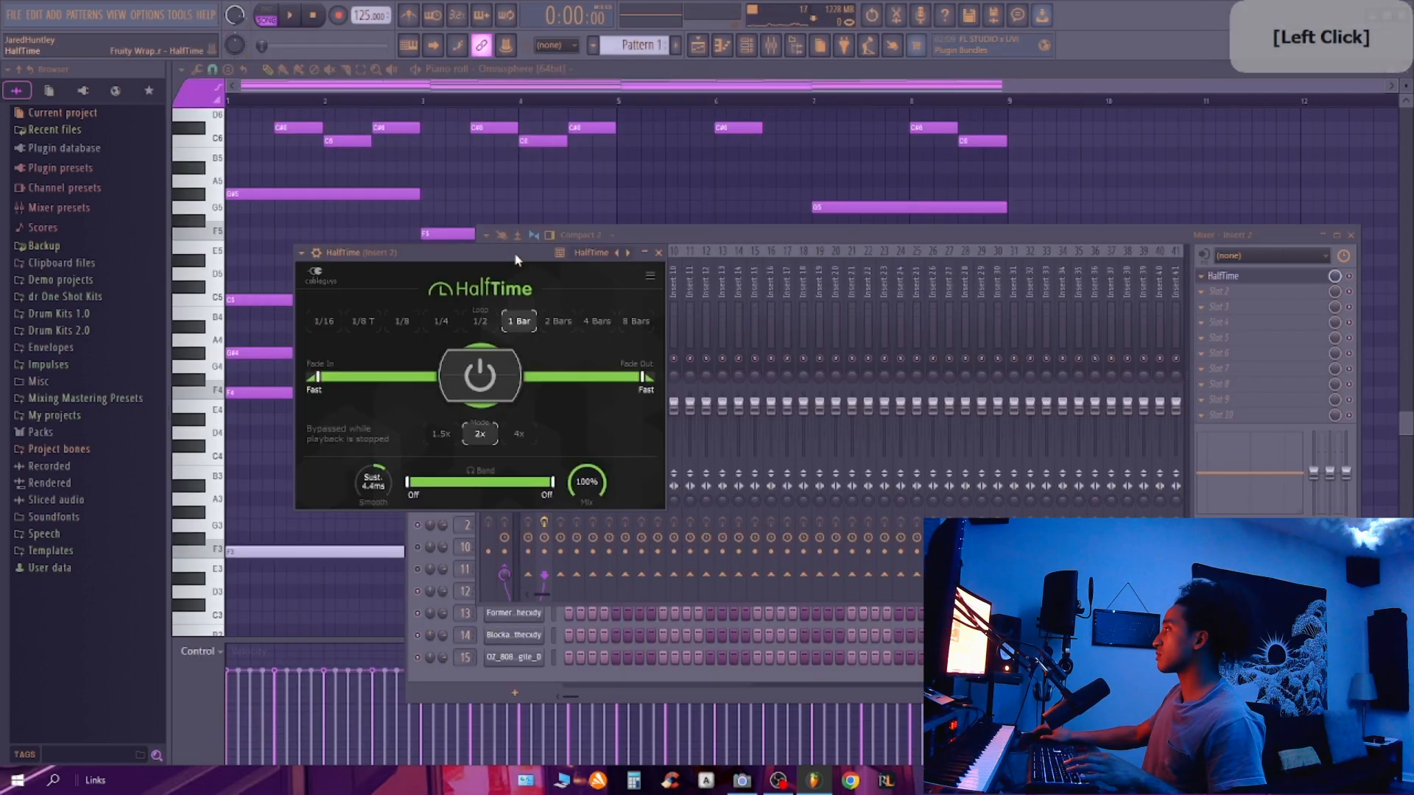
Step: Play the pattern and toggle the first Omnisphere channel's mute to audition the top melody with HalfTime
{"action": "key", "text": "space"}
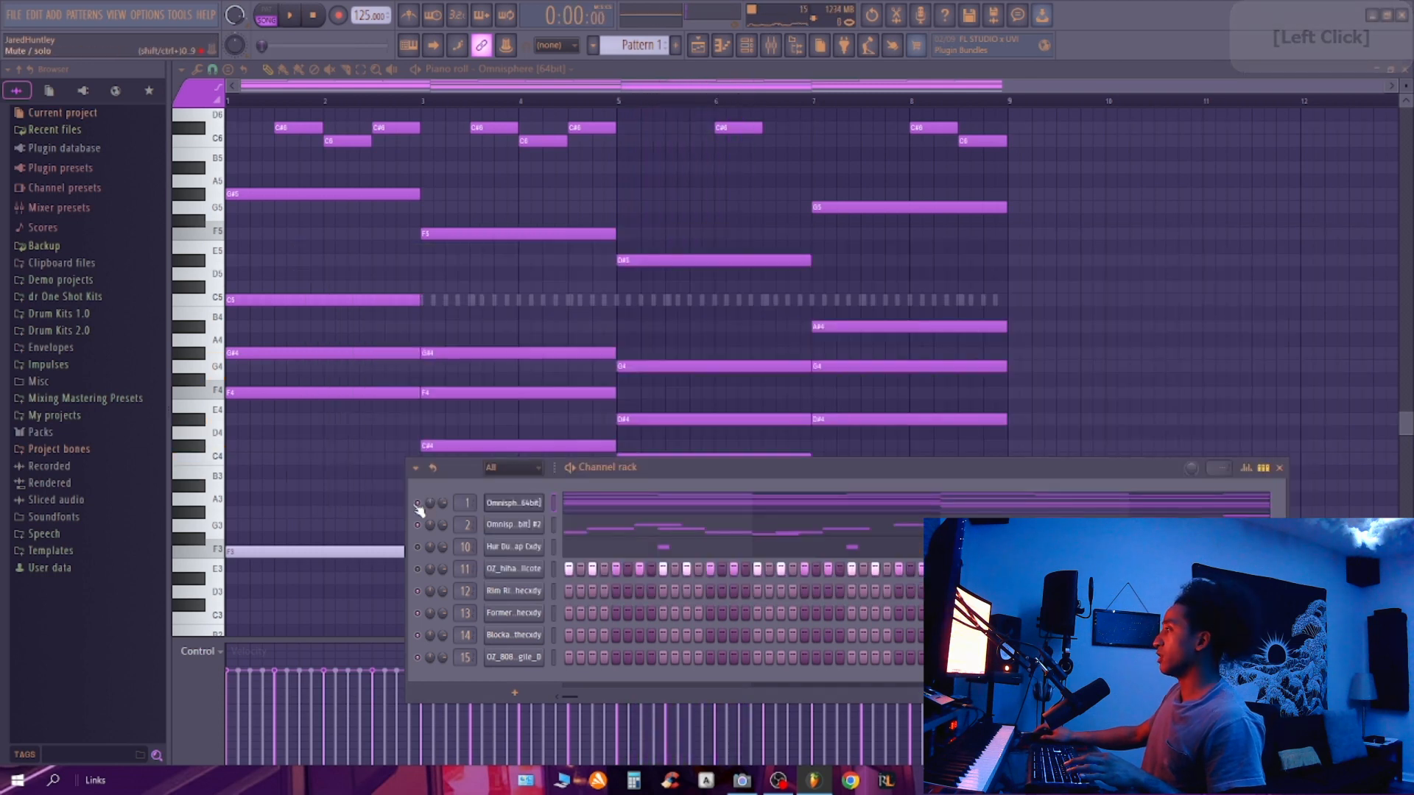
{"action": "left_click", "coordinate": [417, 505]}
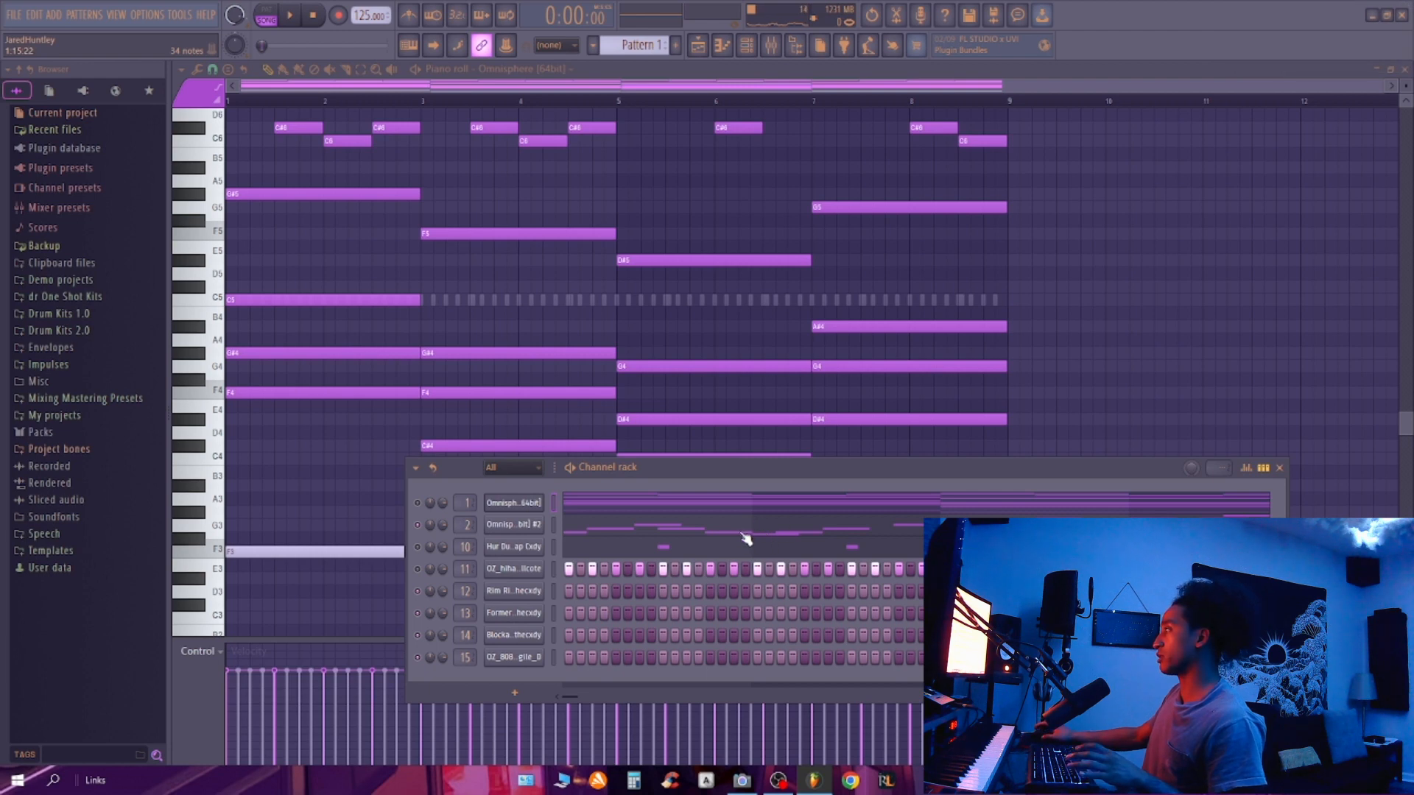
{"action": "key", "text": "space"}
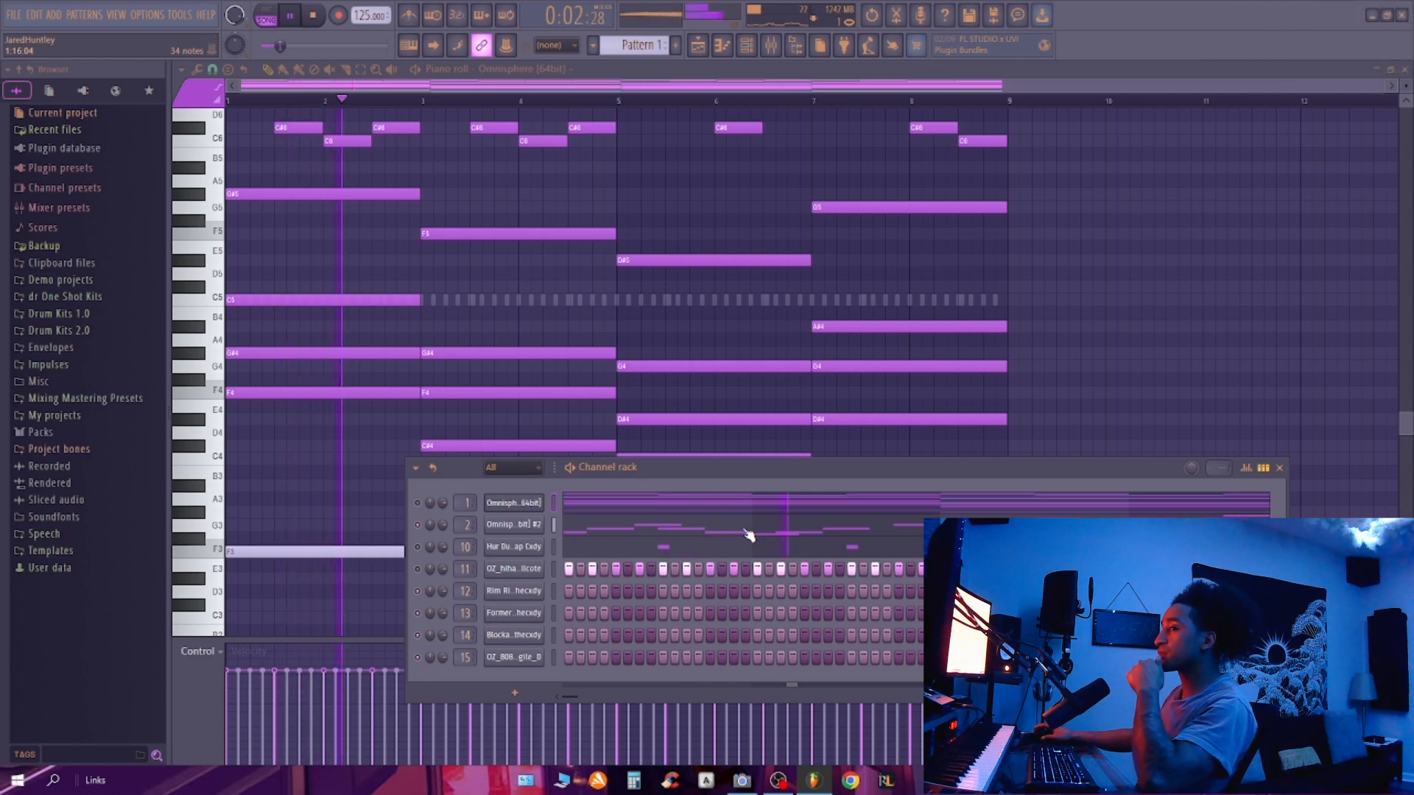
{"action": "key", "text": "space"}
Step: Add Fruity Parametric EQ 2 after HalfTime on insert 2, load the 40Hz + 18kHz cut preset and narrow both cutoffs during playback
{"action": "key", "text": "F9"}
{"action": "left_click", "coordinate": [545, 321]}
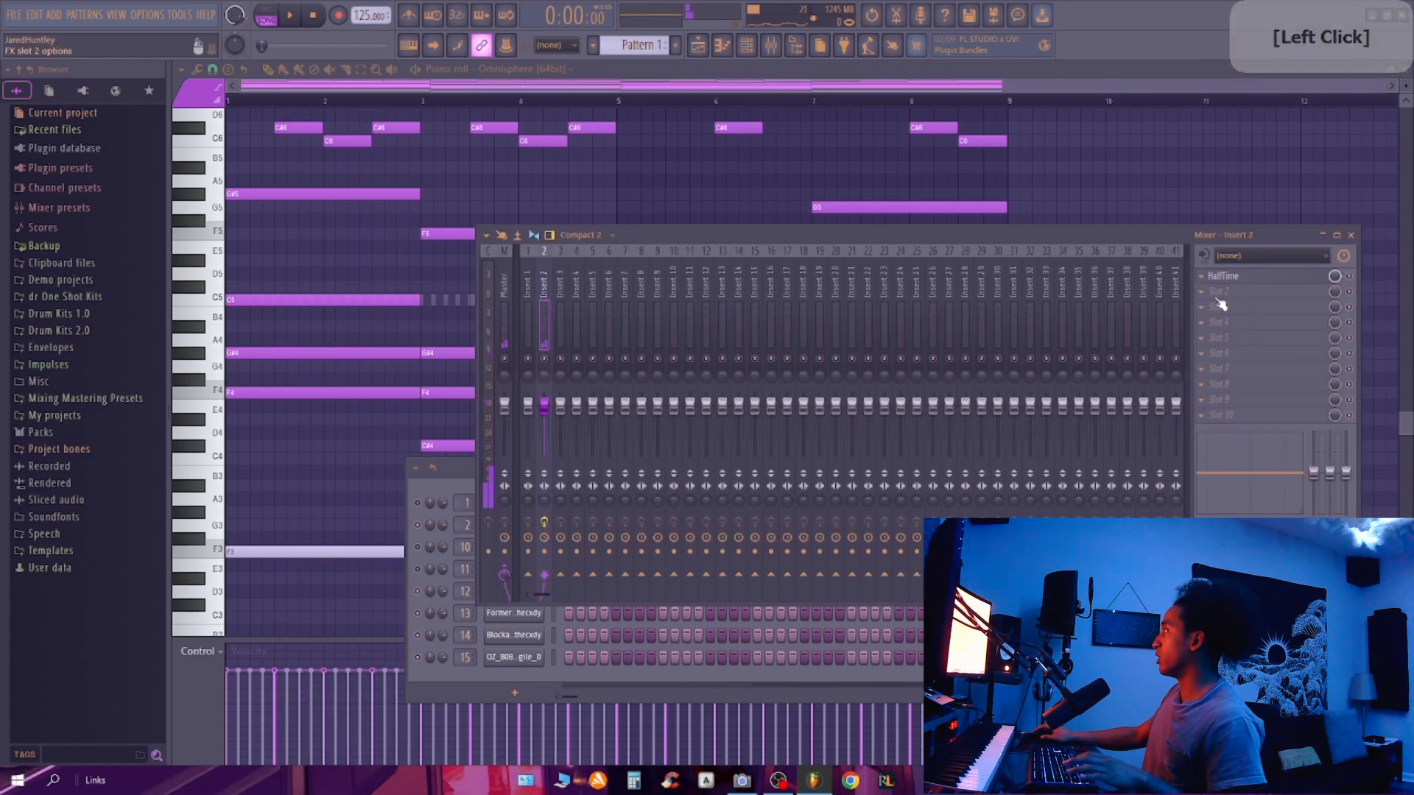
{"action": "left_click", "coordinate": [1233, 297]}
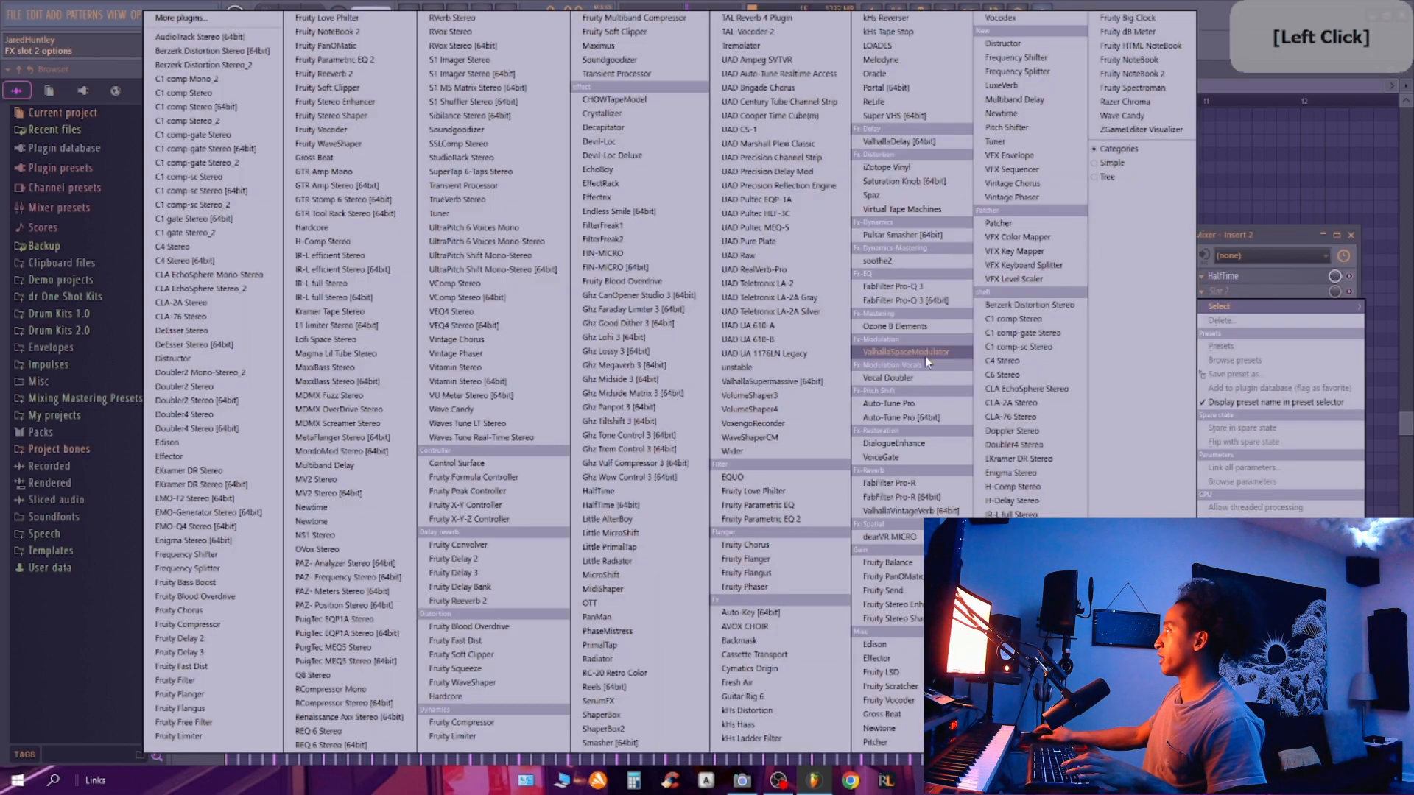
{"action": "left_click", "coordinate": [831, 524]}
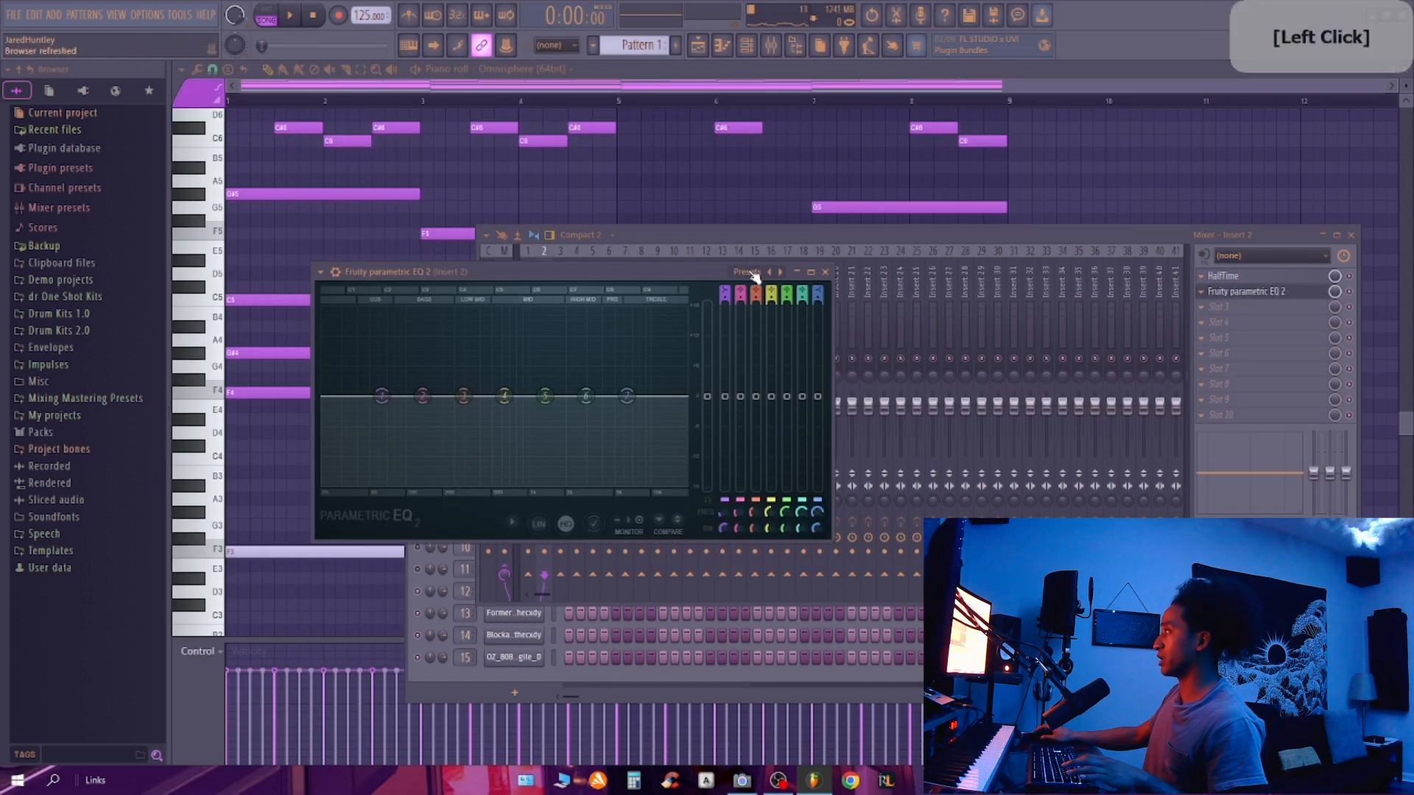
{"action": "left_click", "coordinate": [750, 273]}
{"action": "left_click", "coordinate": [802, 346]}
{"action": "key", "text": "space"}
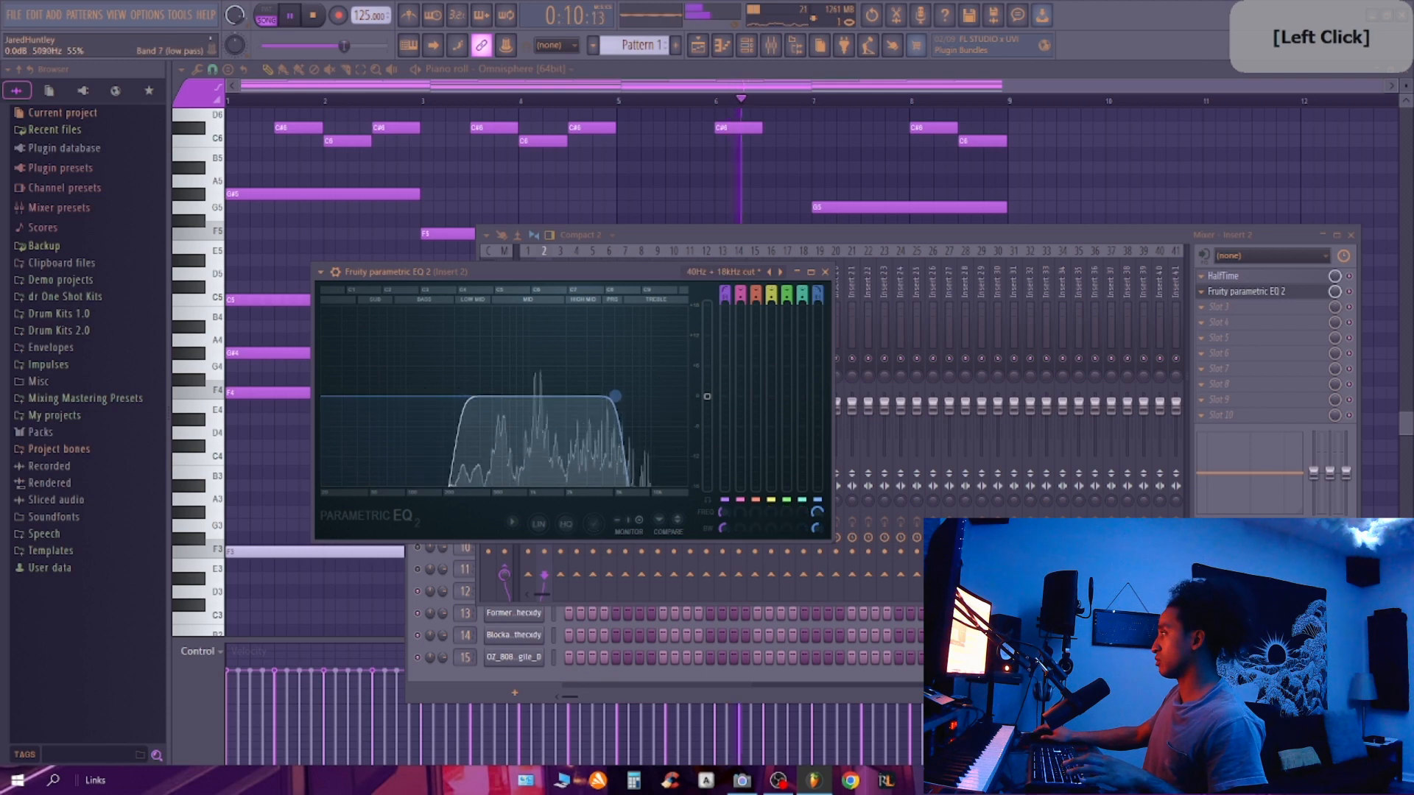
{"action": "key", "text": "space"}
{"action": "key", "text": "space"}
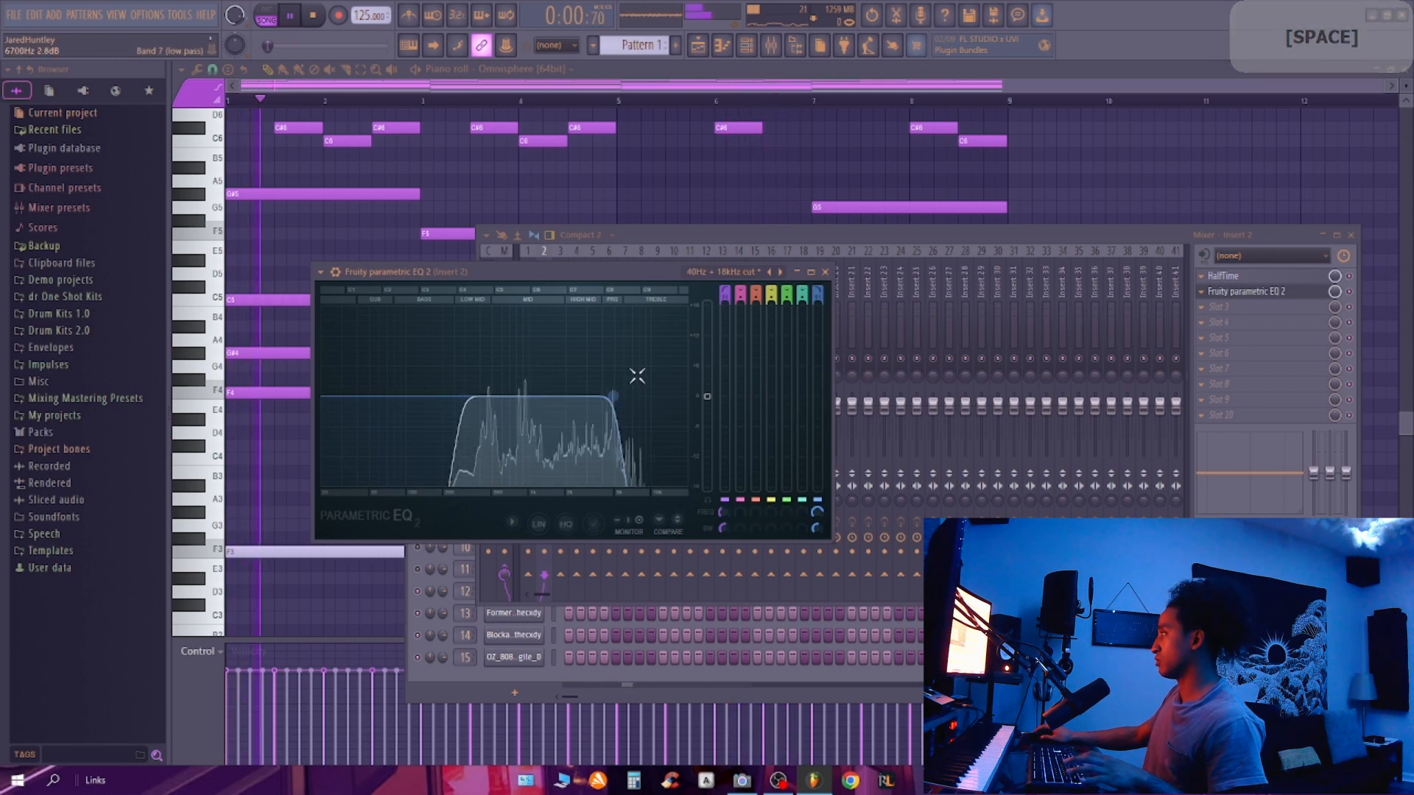
Step: Raise the low-pass cutoff of insert 2's EQ slightly and choose an effect for the third slot
{"action": "left_click", "coordinate": [825, 271]}
{"action": "left_click", "coordinate": [1351, 236]}
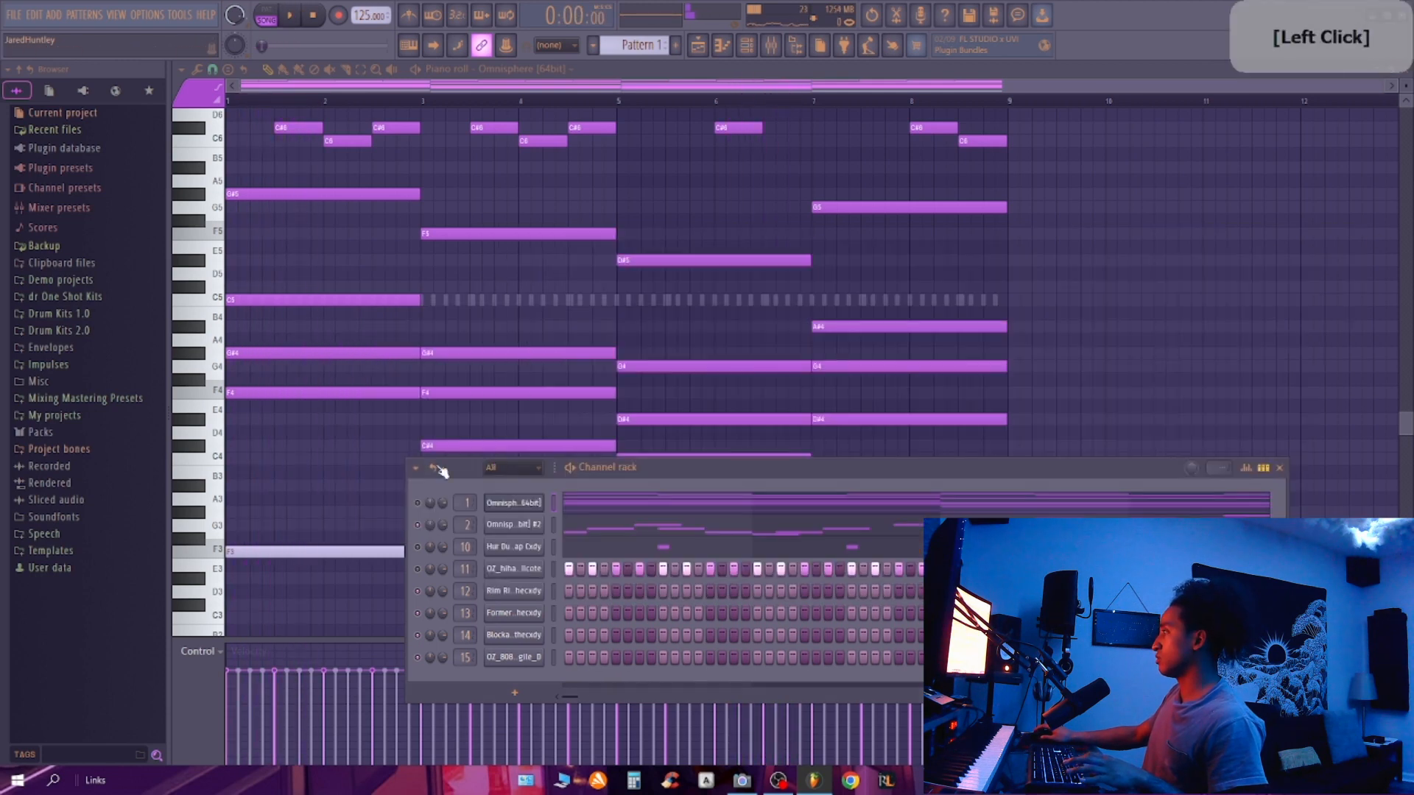
{"action": "left_click", "coordinate": [795, 45]}
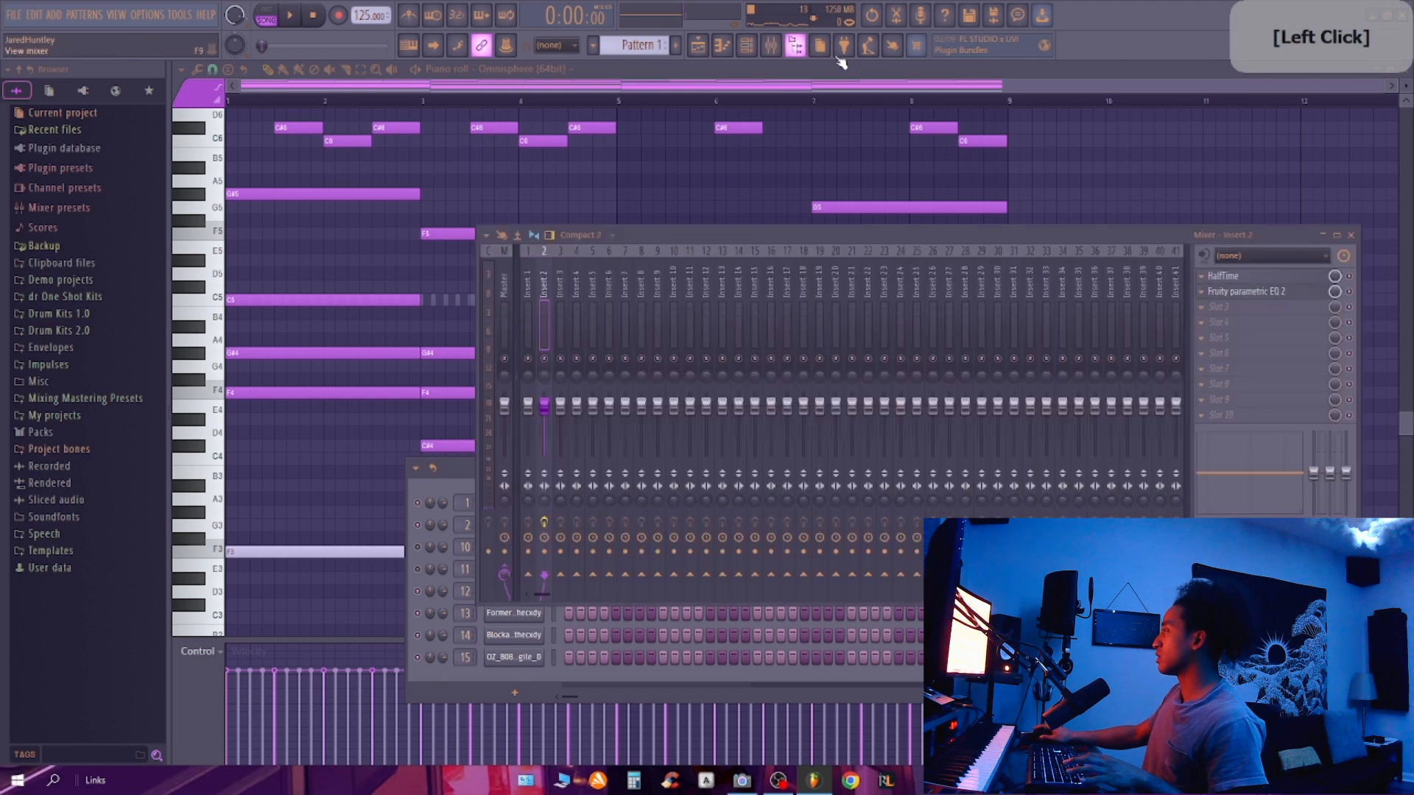
{"action": "left_click", "coordinate": [1223, 293]}
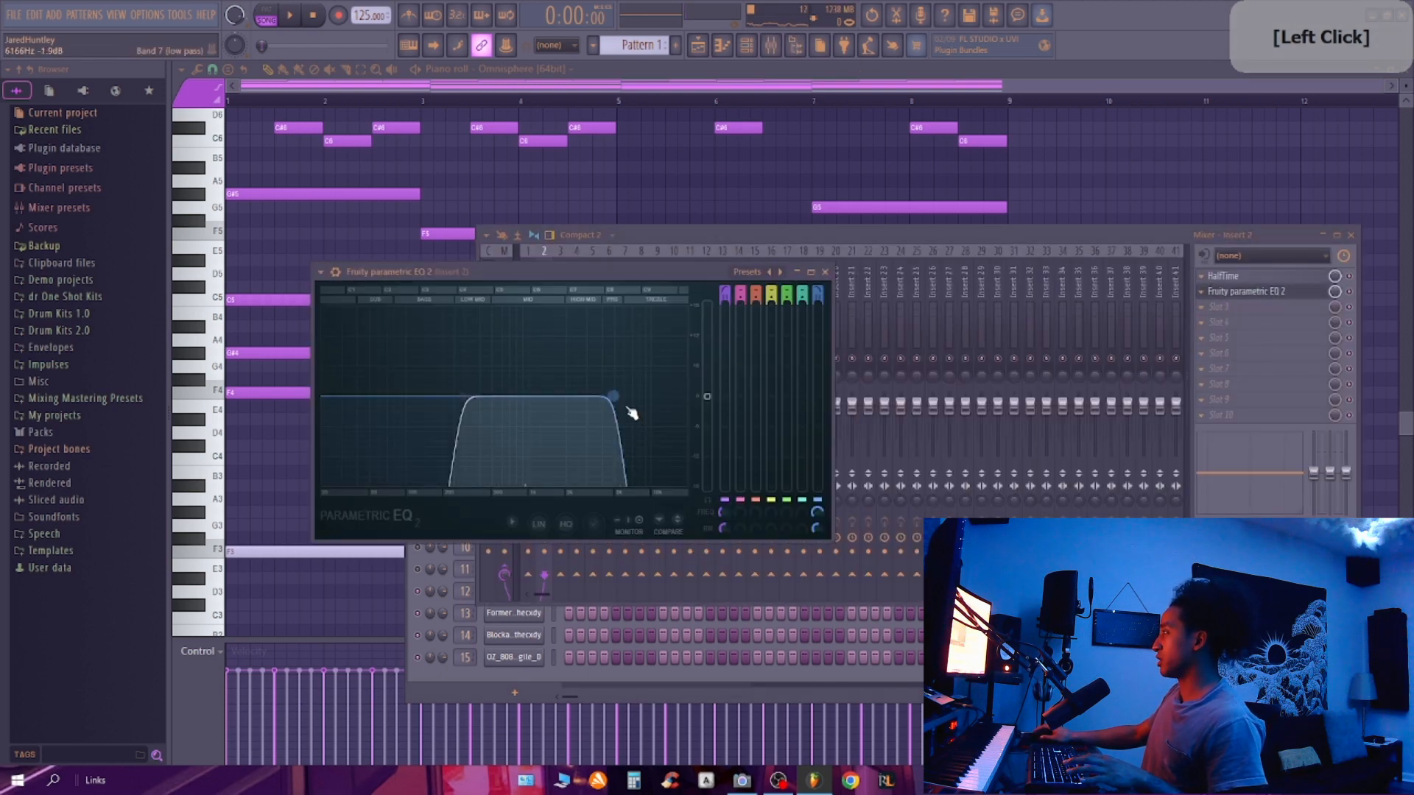
{"action": "key", "text": "space"}
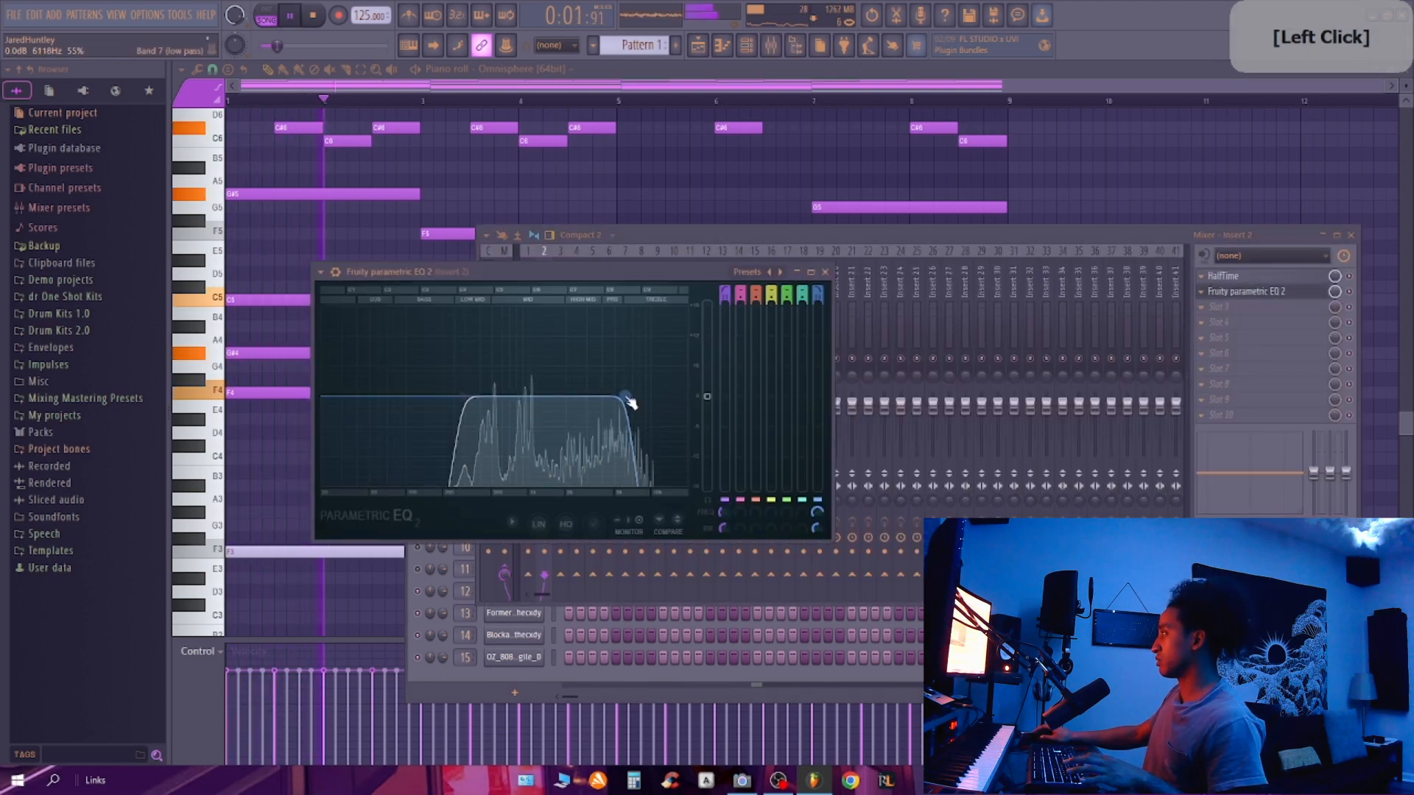
{"action": "left_click", "coordinate": [825, 272]}
{"action": "left_click", "coordinate": [1232, 308]}
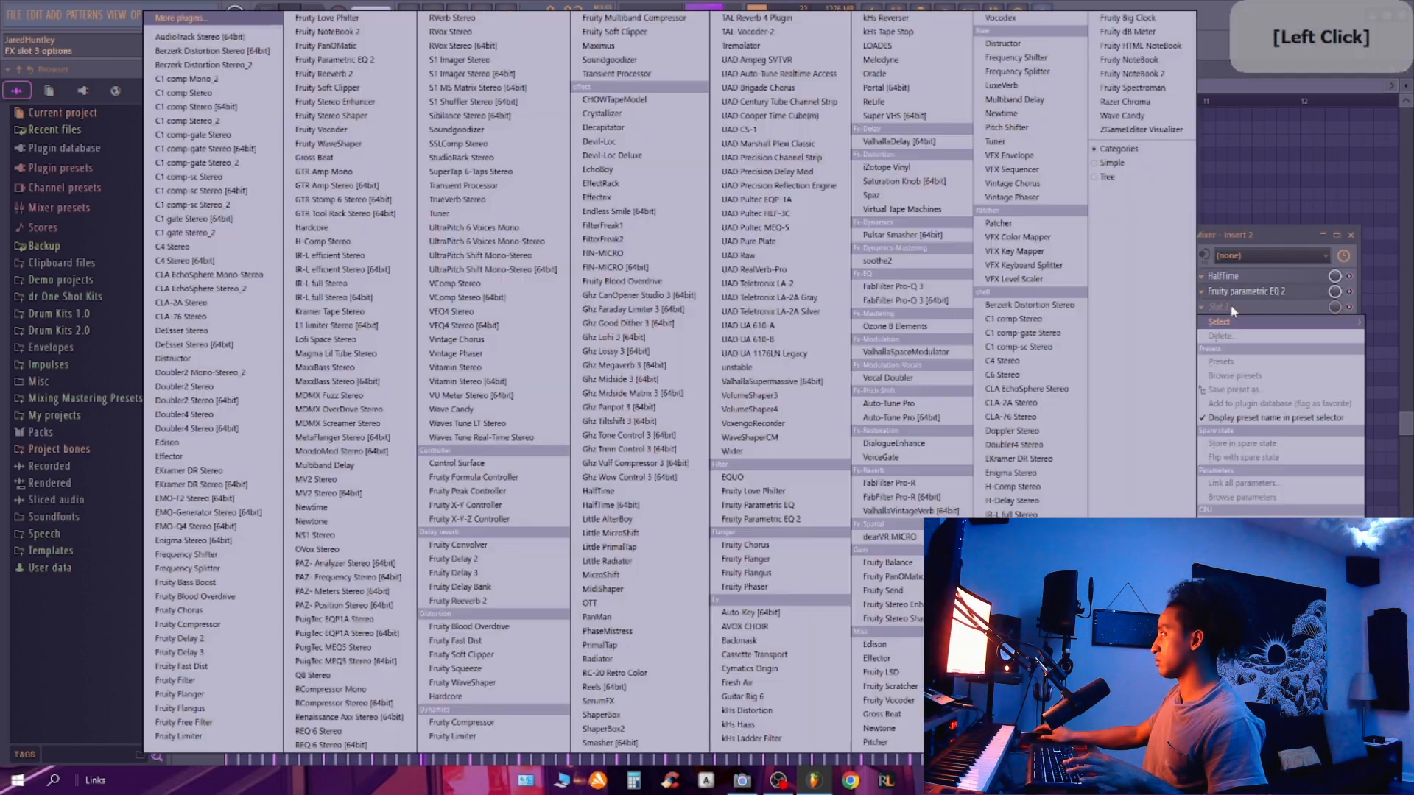
{"action": "left_click", "coordinate": [781, 520]}
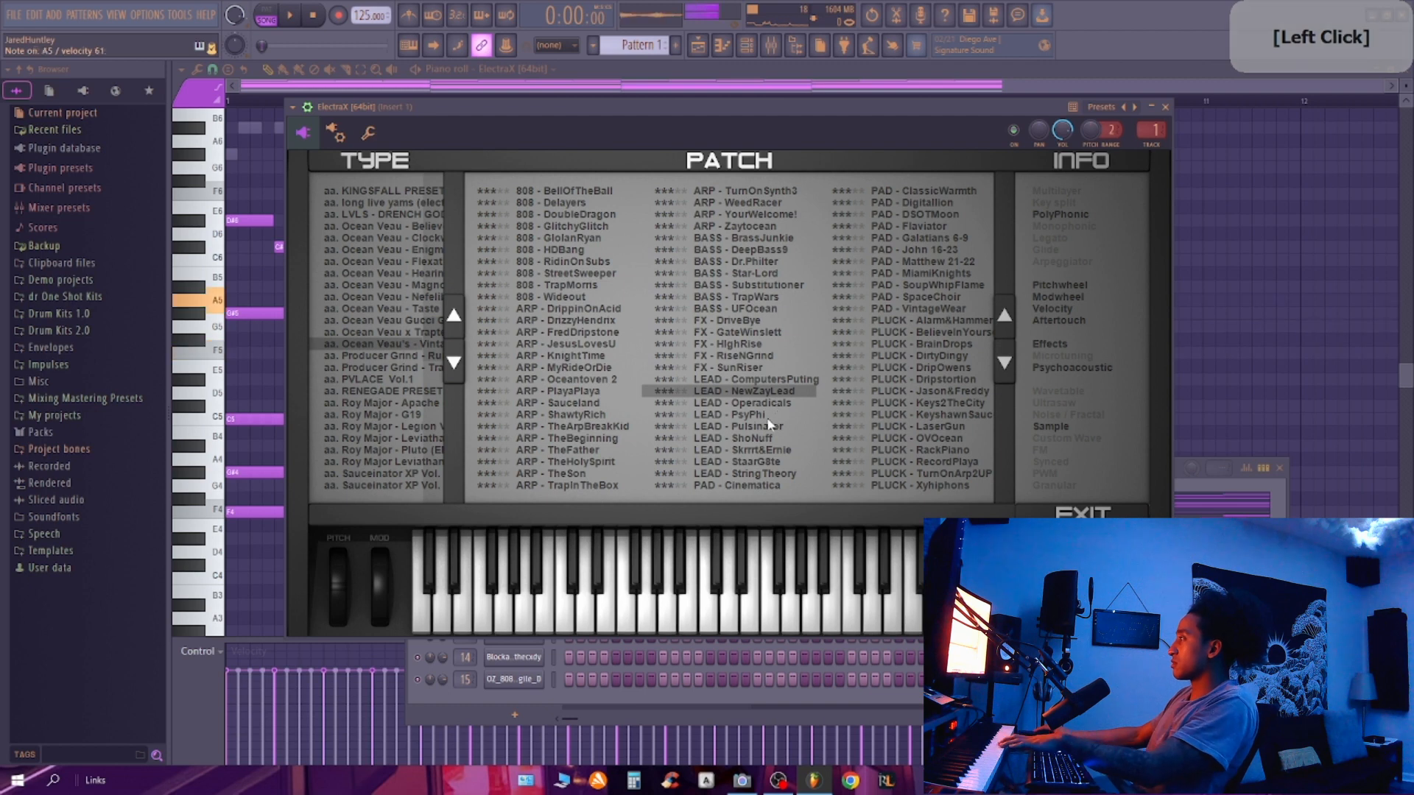
Step: Audition lead patches in ElectraX, load PAD - ClassicWarmth for the chord channel and play it with the pattern
{"action": "left_click", "coordinate": [762, 405]}
{"action": "left_click", "coordinate": [760, 416]}
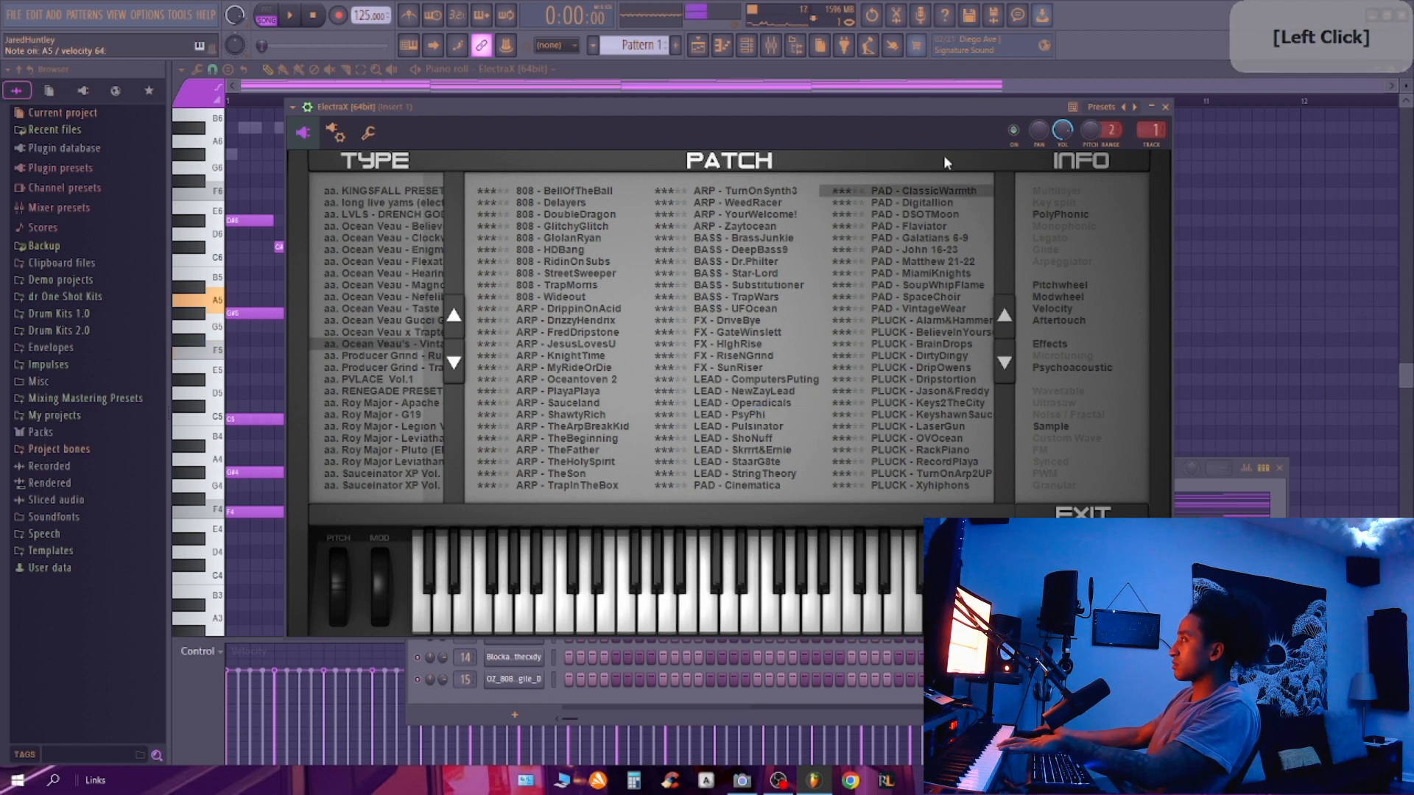
{"action": "left_click", "coordinate": [967, 116]}
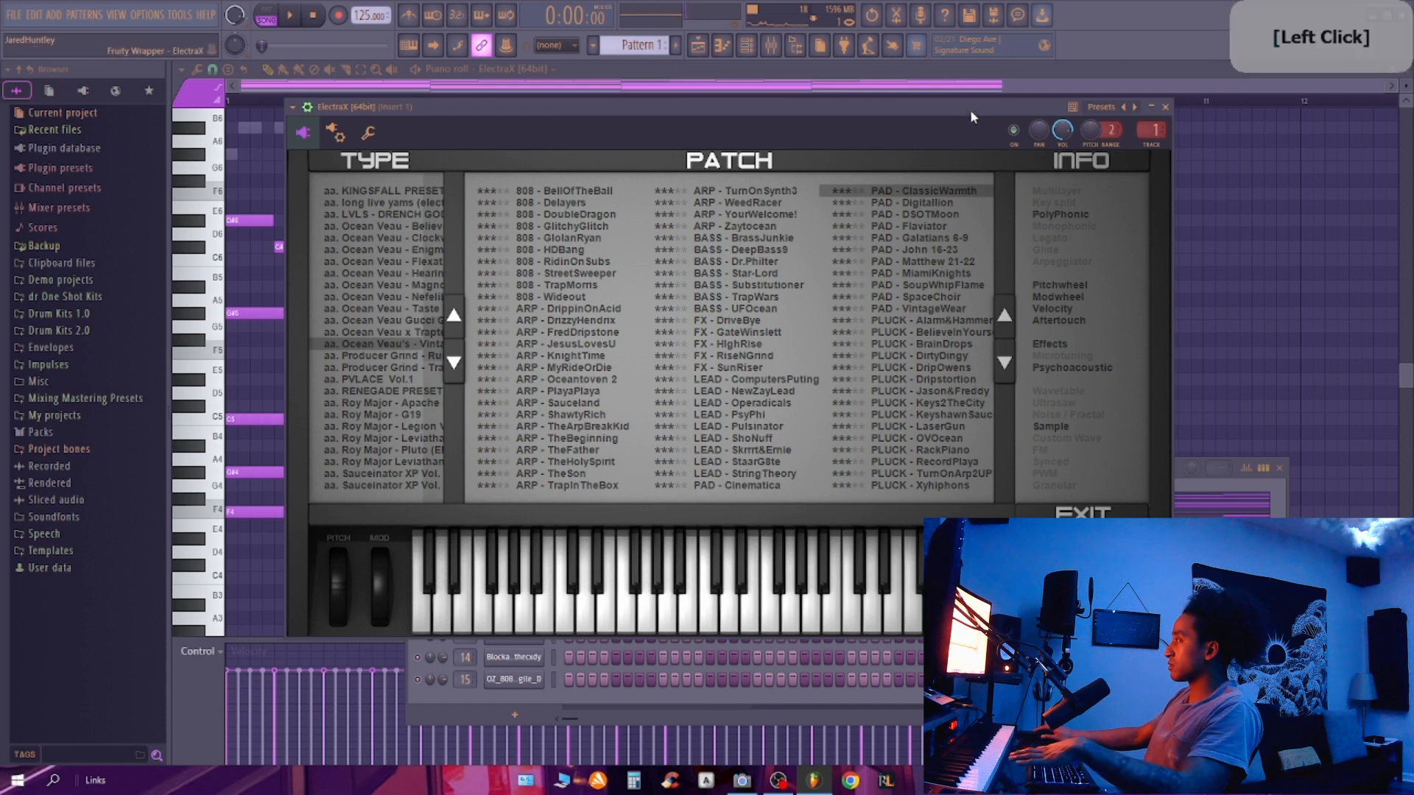
{"action": "key", "text": "space"}
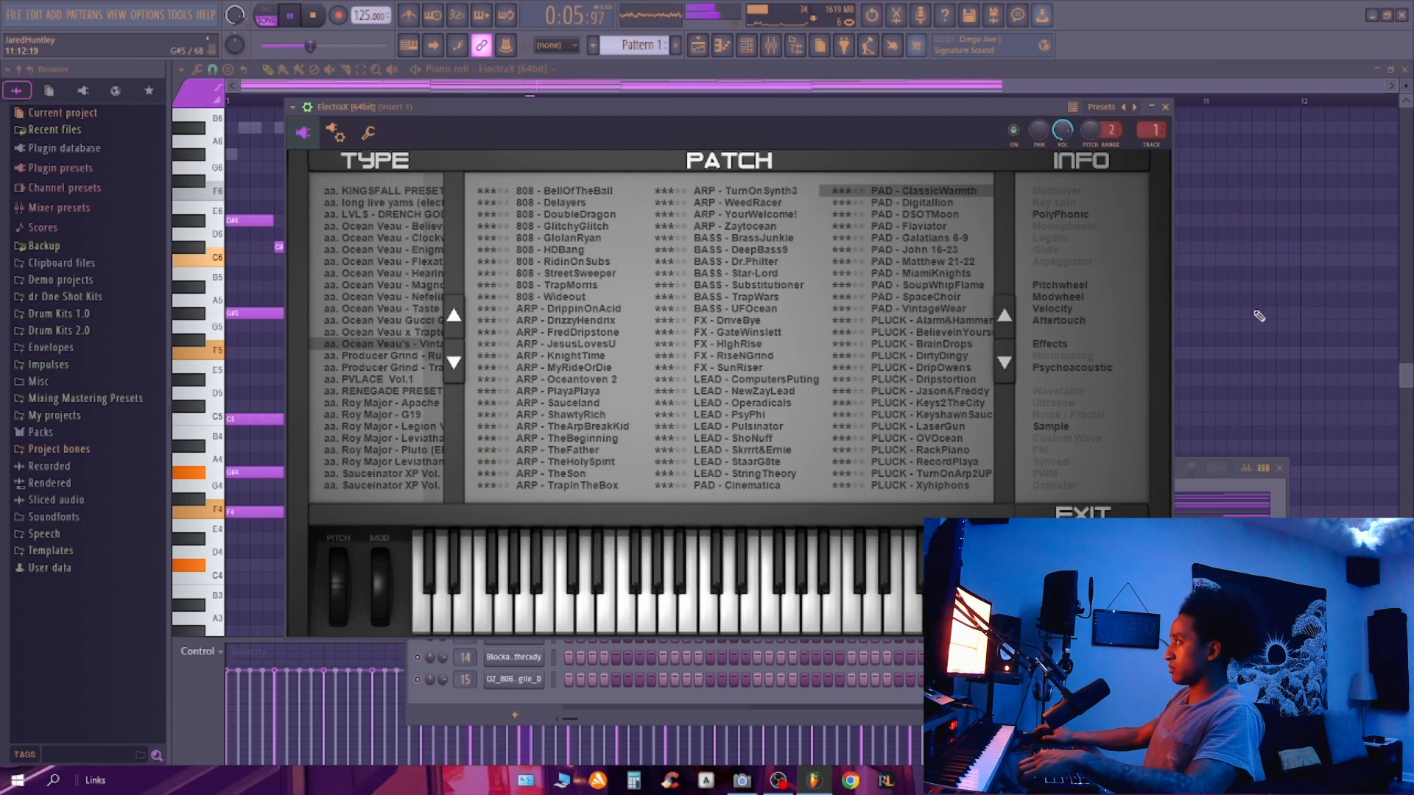
{"action": "right_click", "coordinate": [1298, 342]}
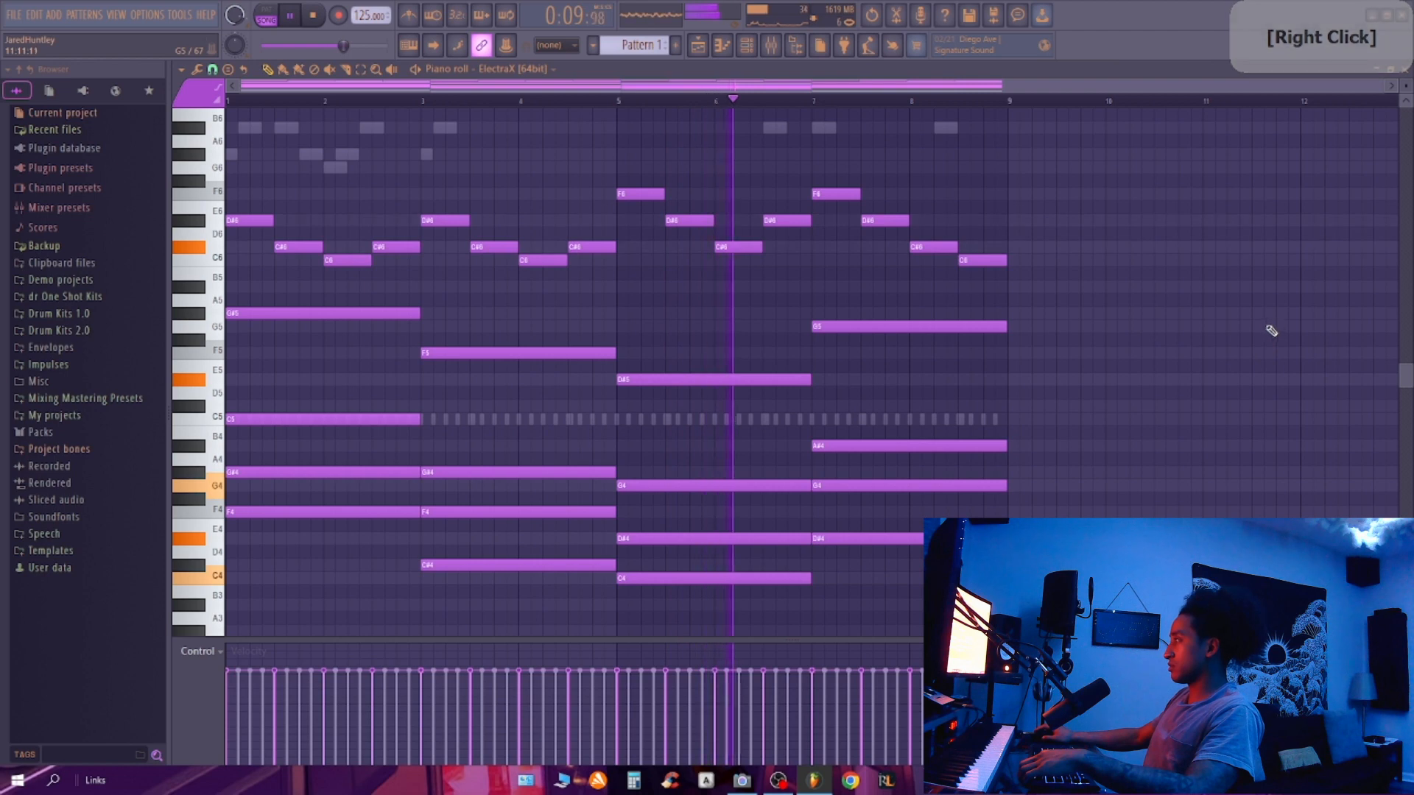
{"action": "right_click", "coordinate": [1109, 266]}
{"action": "key", "text": "space"}
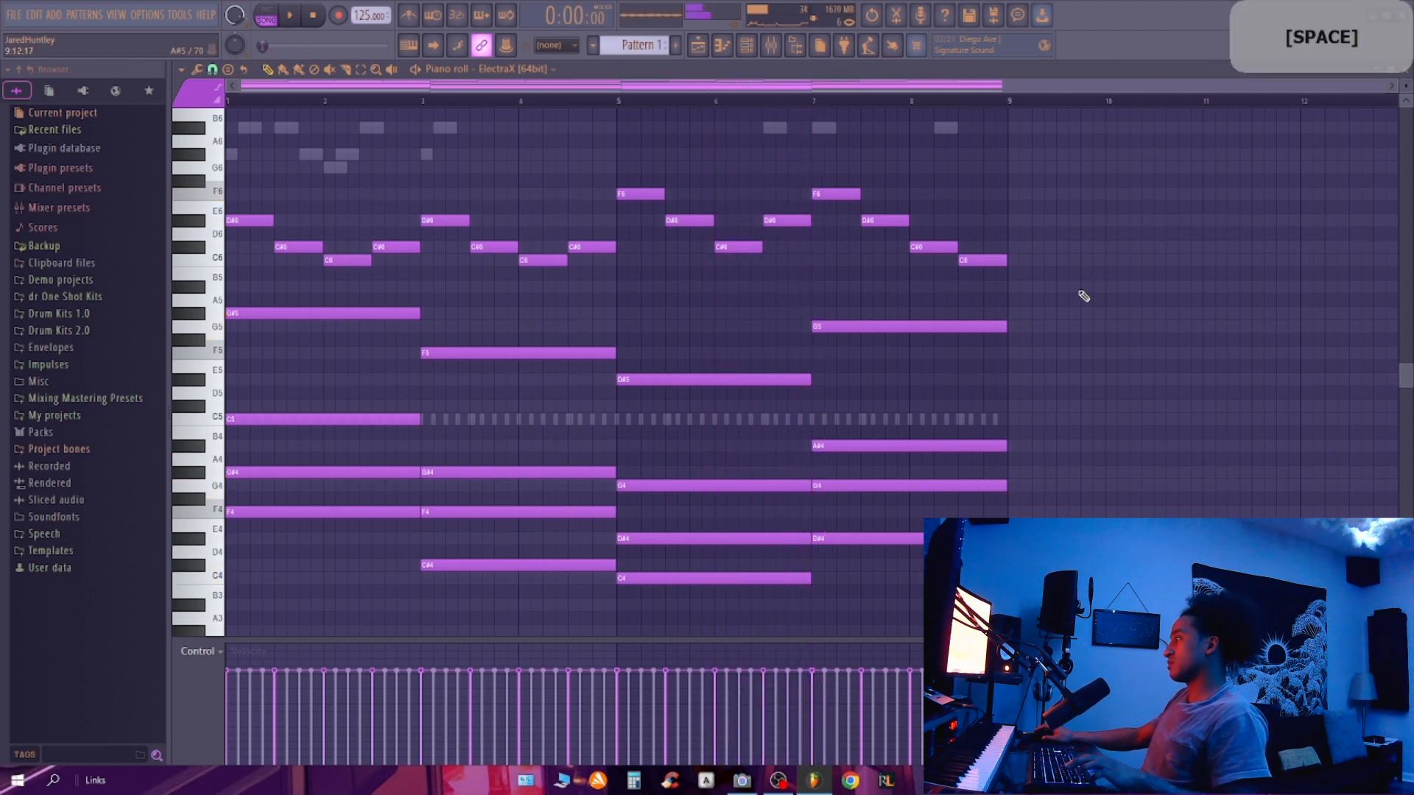
Step: Transpose all ElectraX notes up one octave and play the pattern
{"action": "key", "text": "ctrl+Up"}
{"action": "key", "text": "space"}
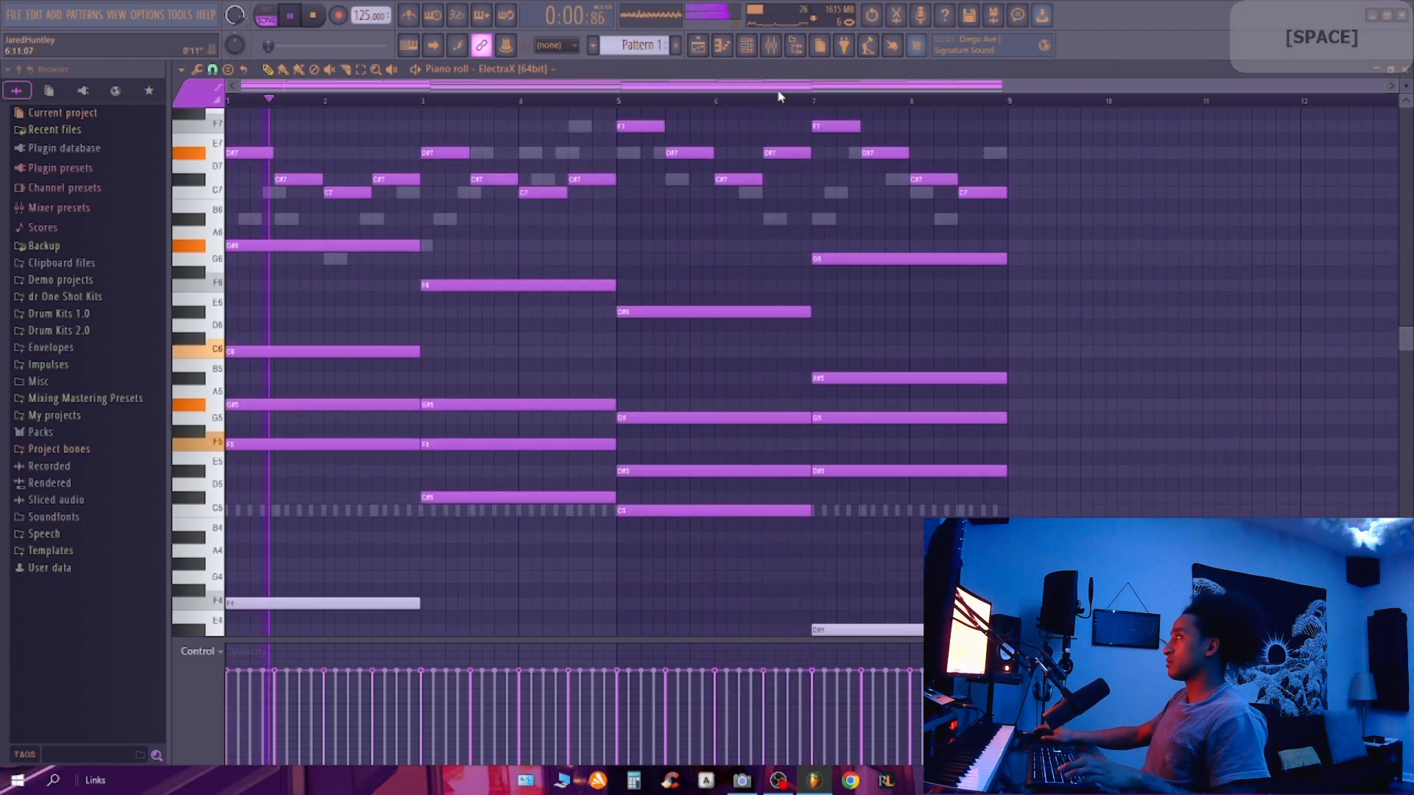
{"action": "key", "text": "space"}
Step: Load HalfTime [64bit] into the first effect slot of mixer insert 1
{"action": "left_click", "coordinate": [751, 49]}
{"action": "left_click", "coordinate": [772, 46]}
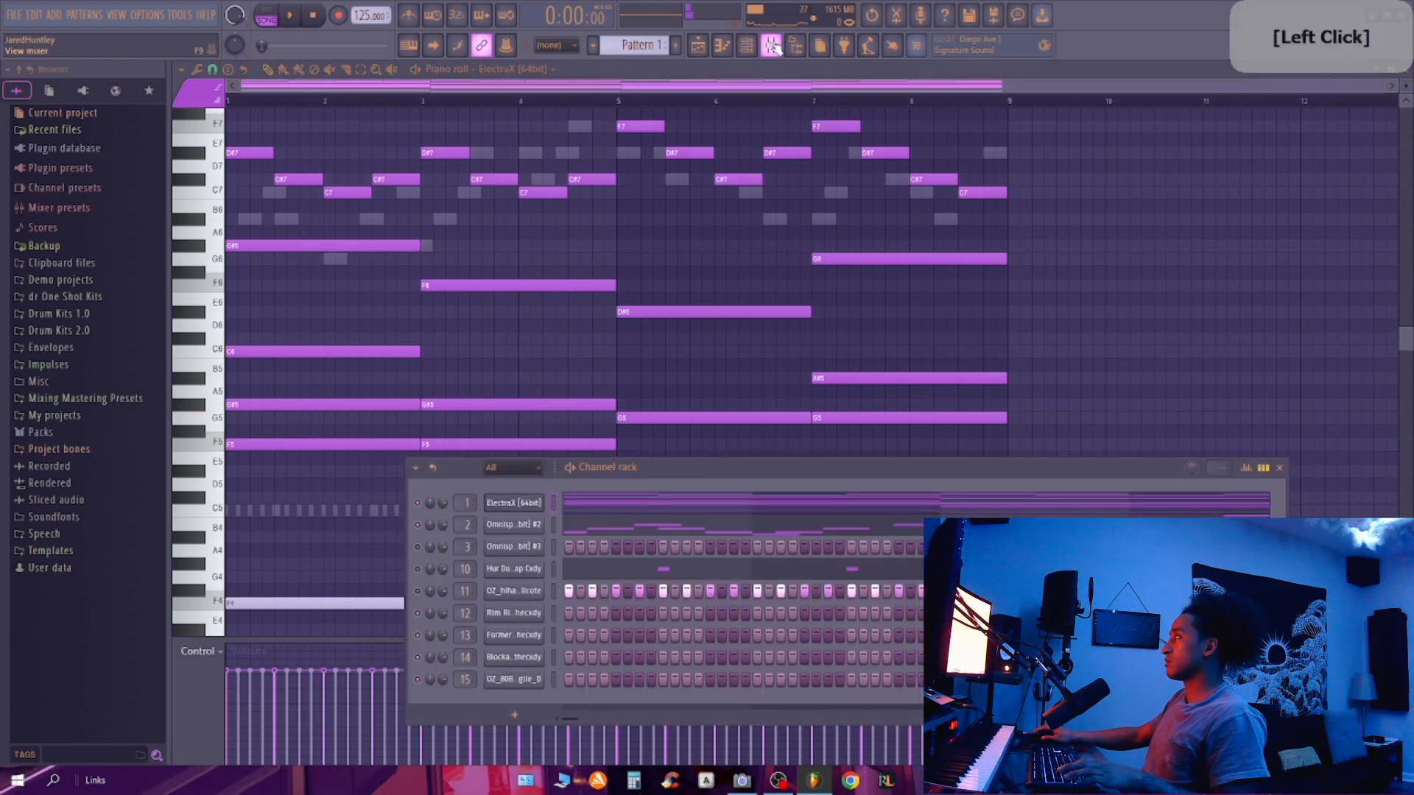
{"action": "left_click", "coordinate": [1202, 275]}
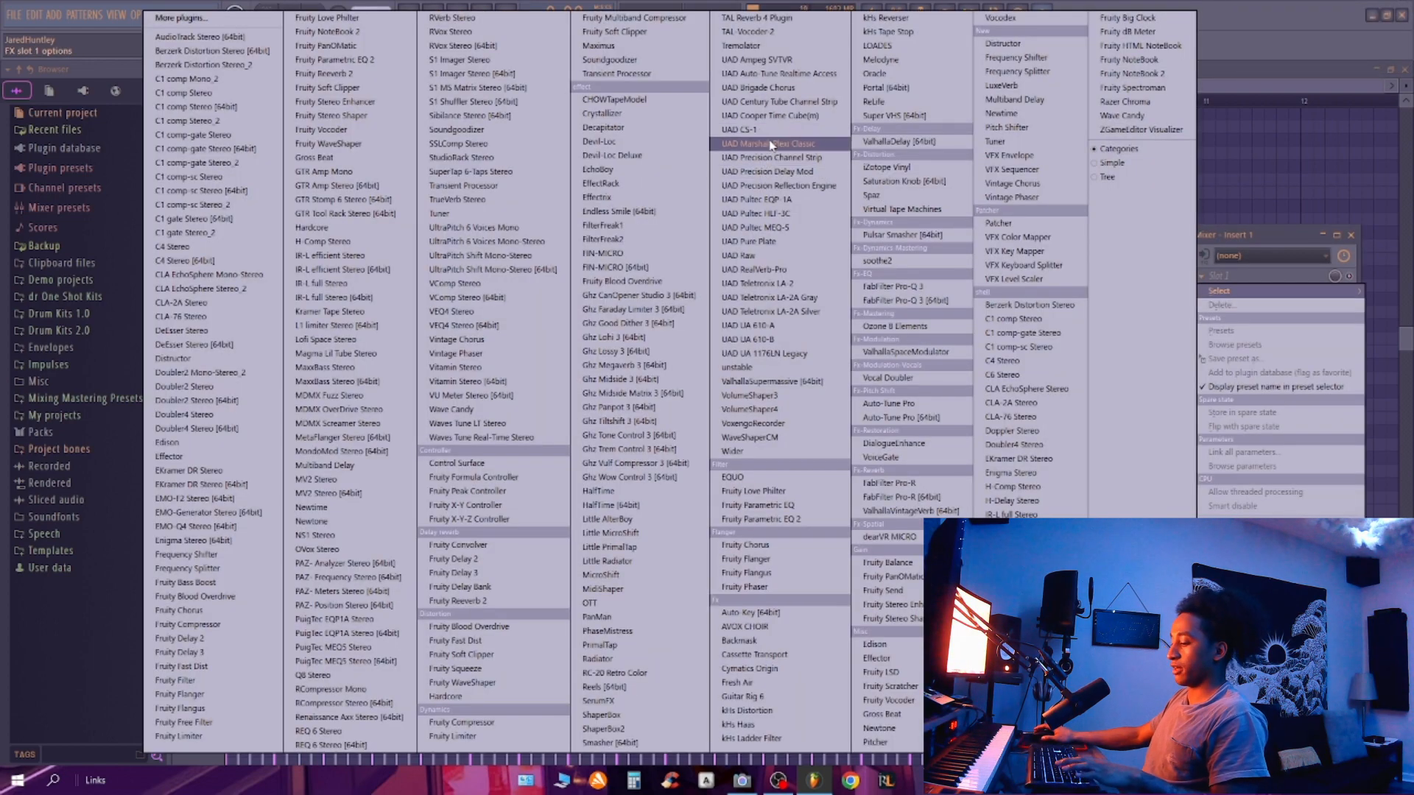
{"action": "key", "text": "h"}
{"action": "left_click", "coordinate": [609, 504]}
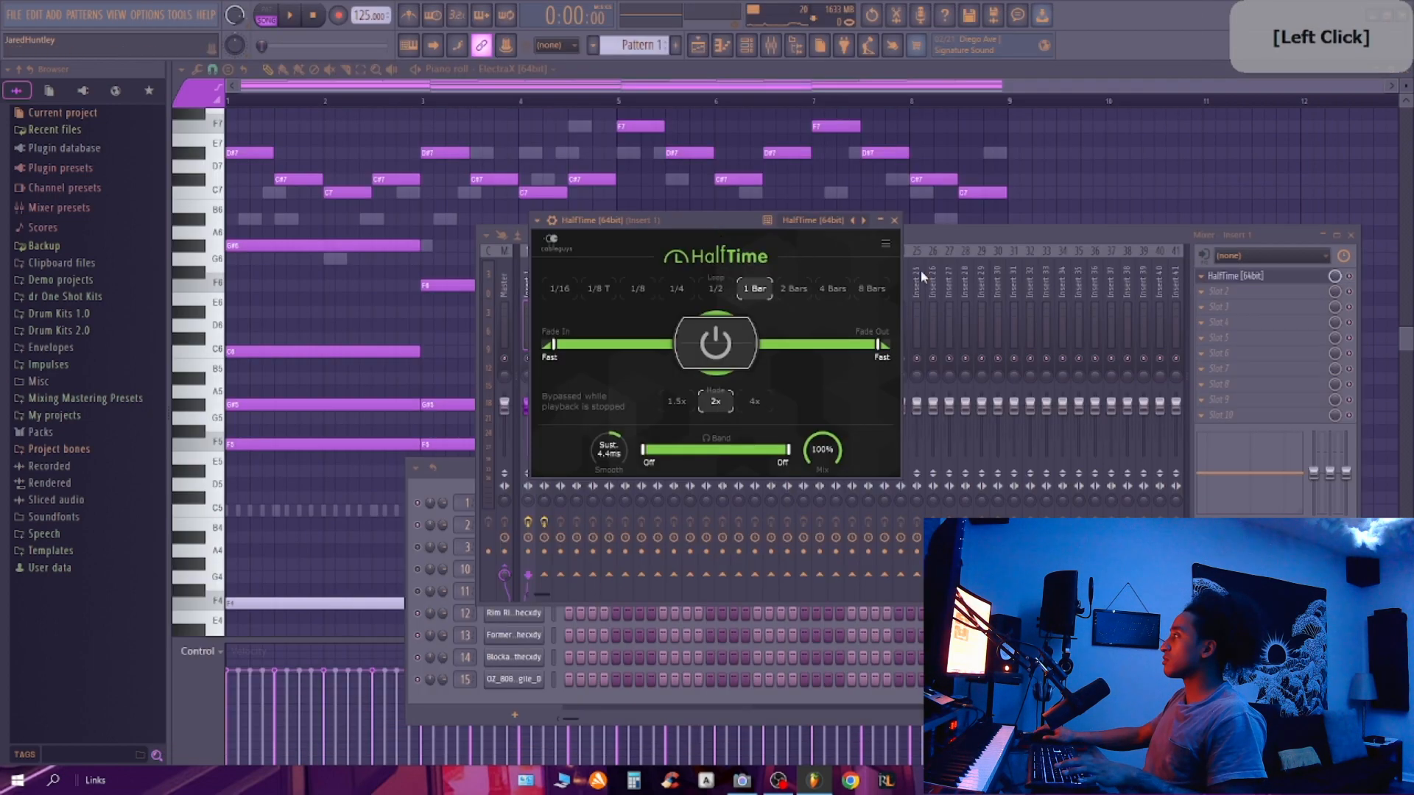
Step: Play the pattern to audition ElectraX with HalfTime, and return to its piano roll
{"action": "key", "text": "space"}
{"action": "left_click", "coordinate": [427, 703]}
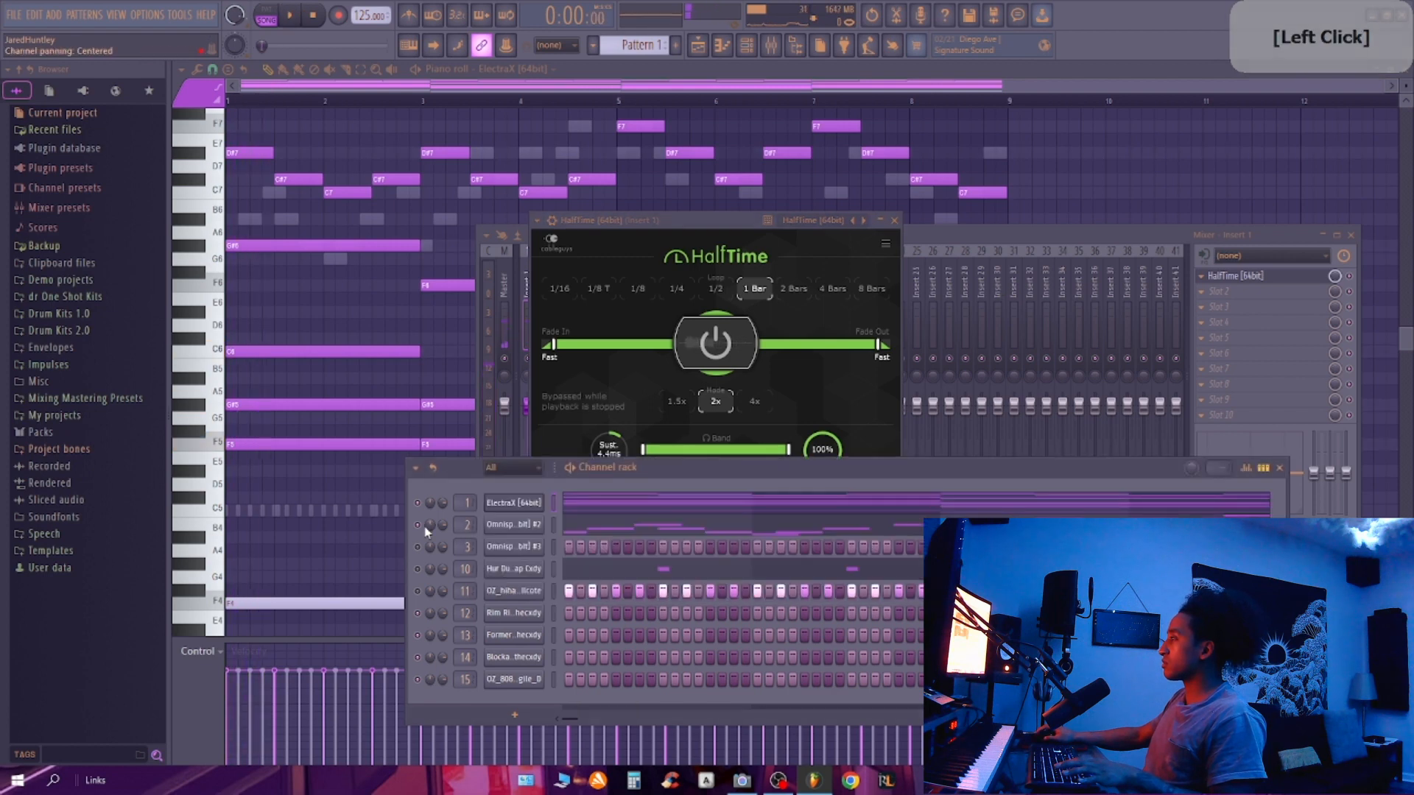
{"action": "key", "text": "space"}
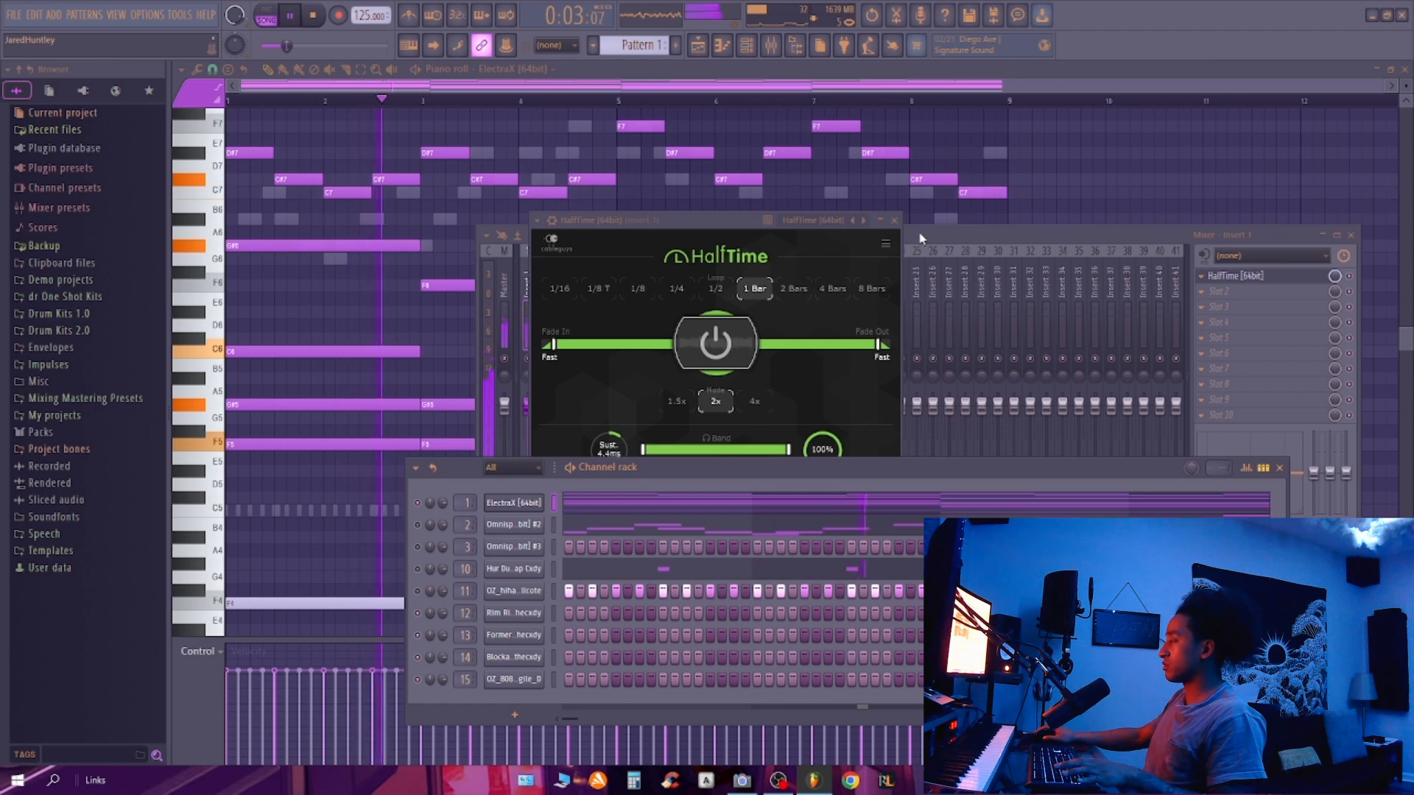
{"action": "left_click", "coordinate": [898, 228]}
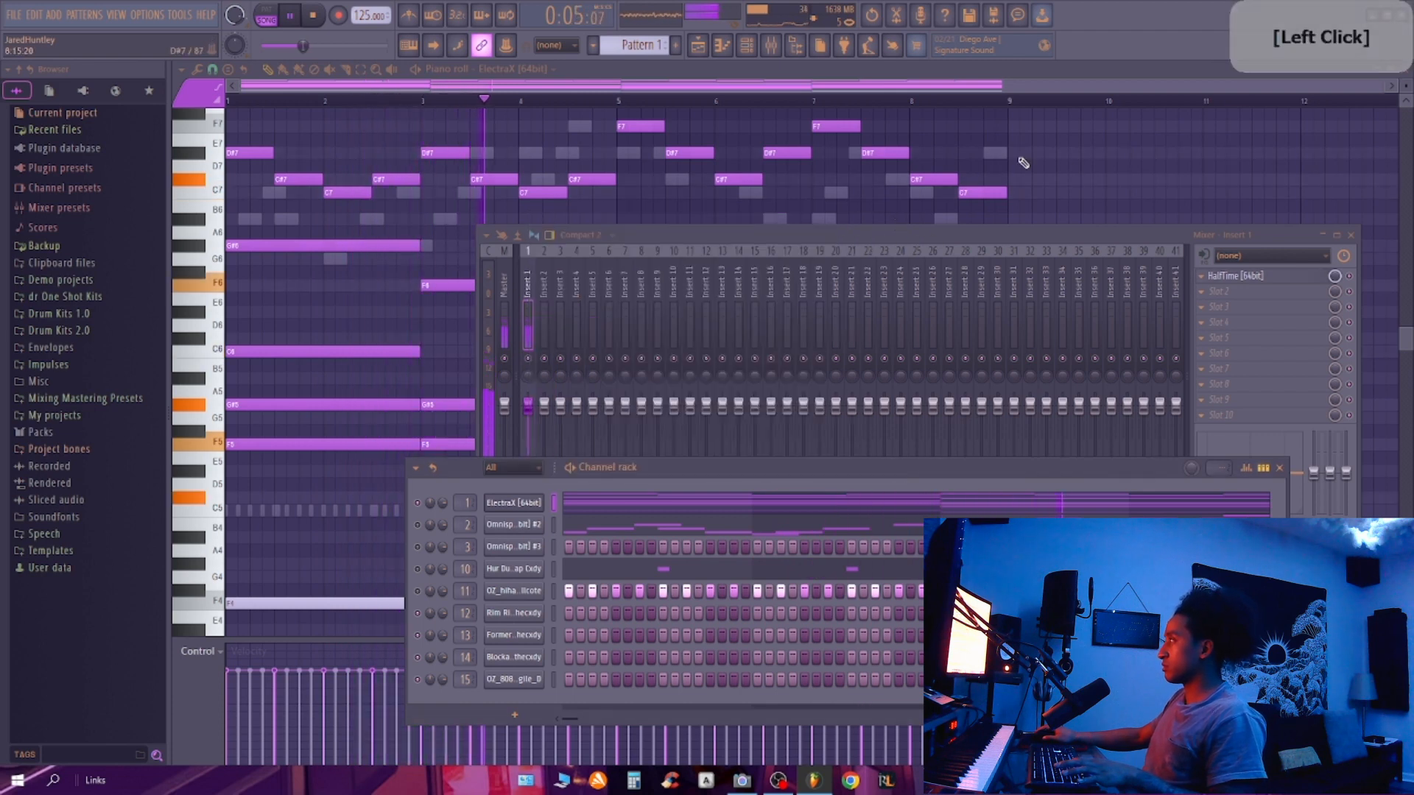
{"action": "right_click", "coordinate": [1113, 168]}
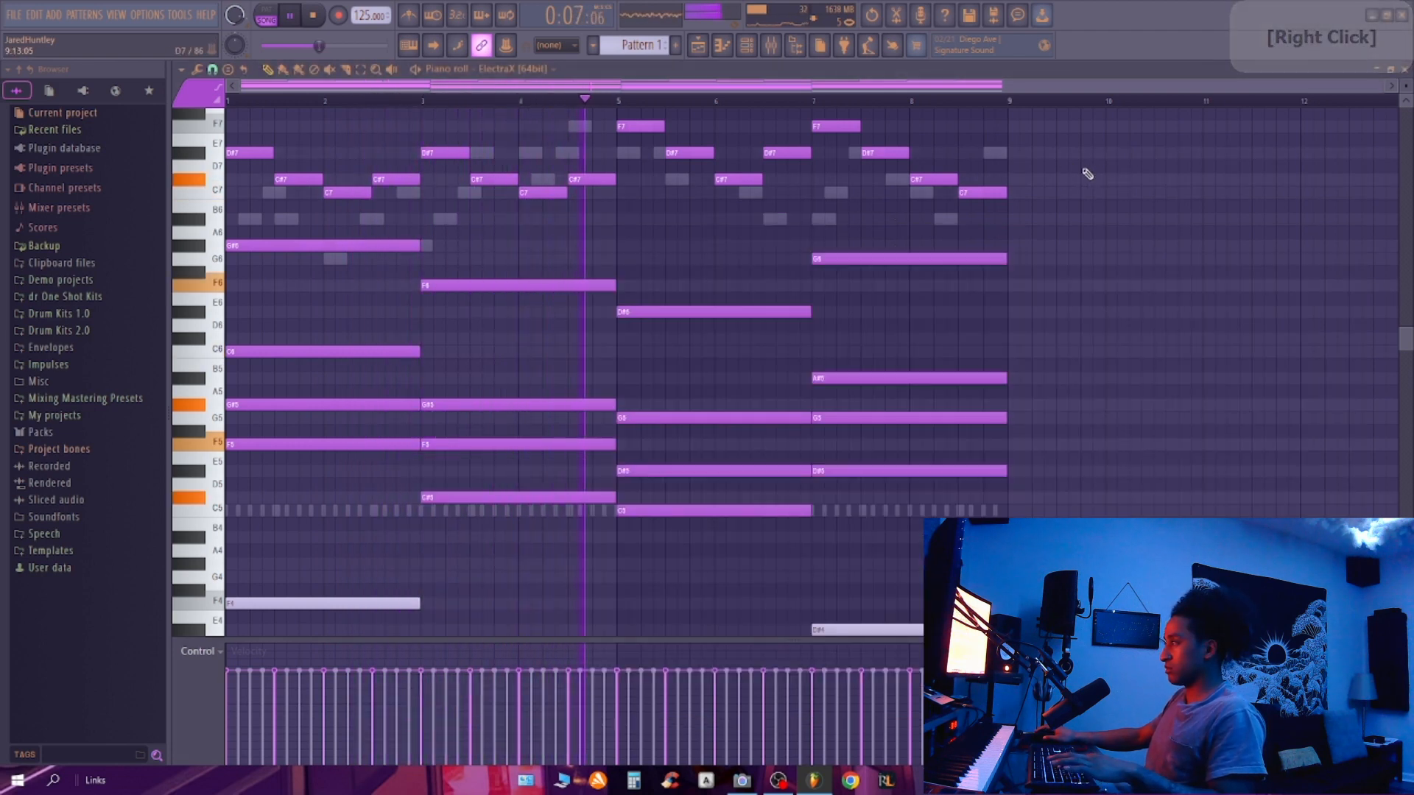
Step: Replace the ElectraX notes from bar 7 onward with a copy of the second chord, C#5, F5, G#5 and F6
{"action": "scroll", "coordinate": [663, 282], "scroll_direction": "up", "scroll_amount": 3}
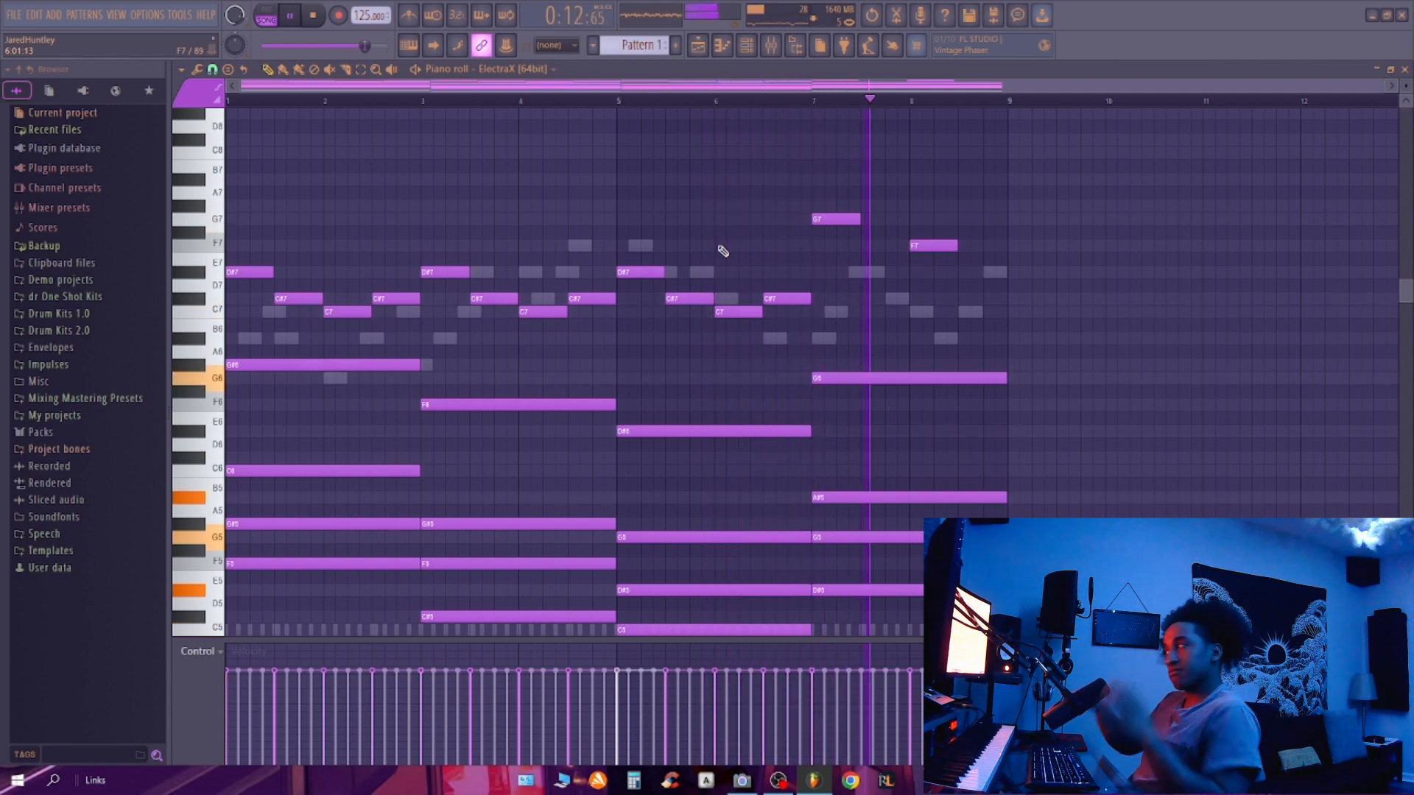
{"action": "key", "text": "space"}
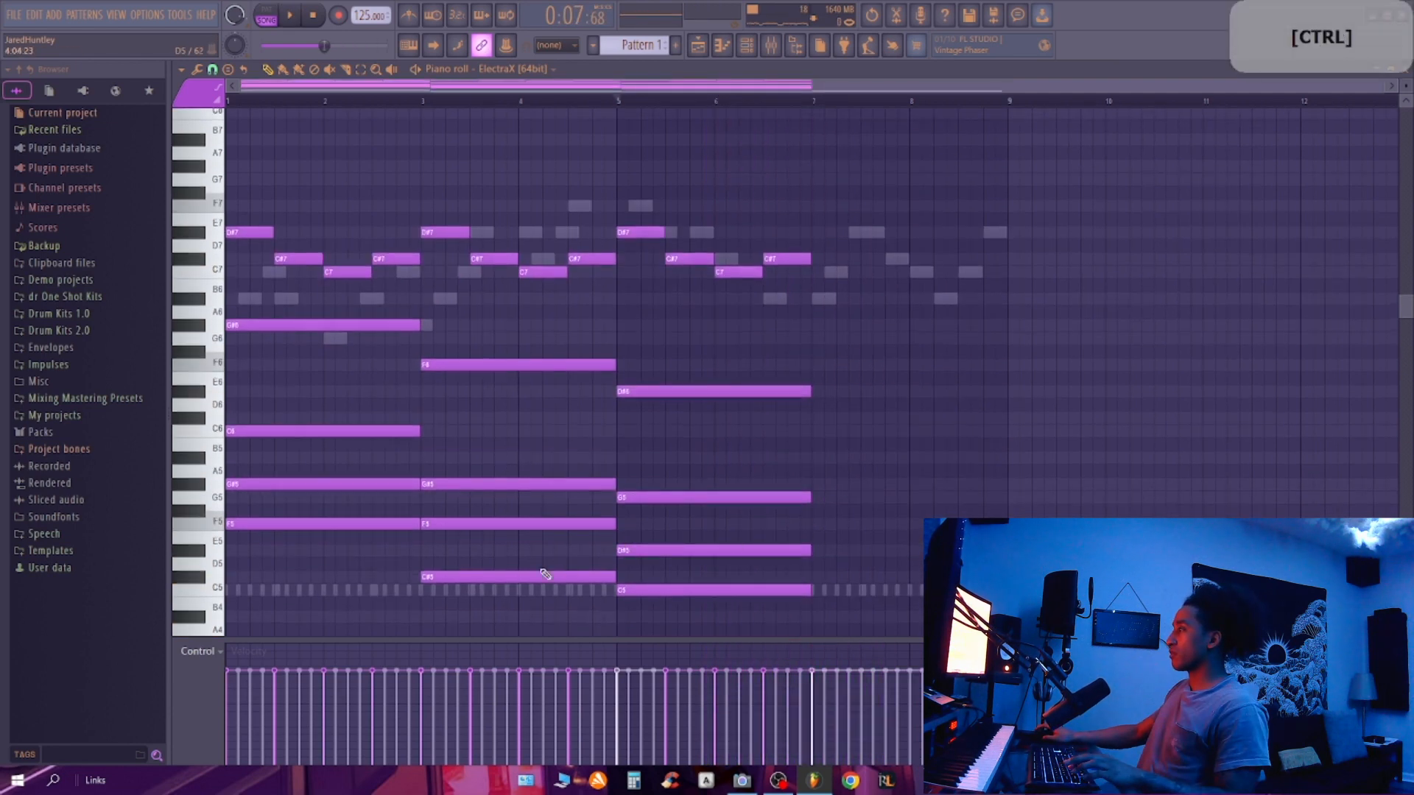
{"action": "left_click_drag", "start_coordinate": [534, 591], "coordinate": [812, 362]}
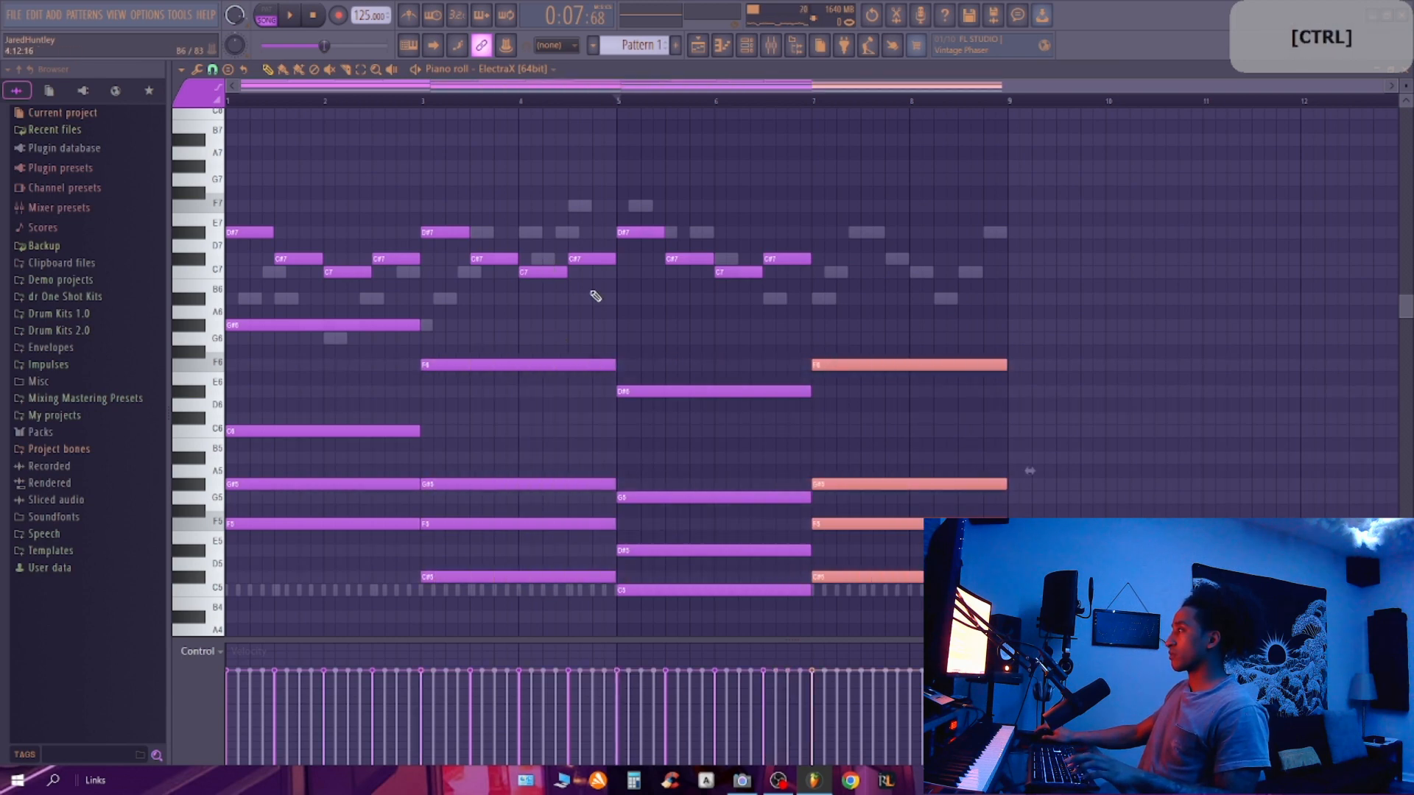
Step: Copy the D#7, C#7, C7, C#7 melody phrase to bar 7 of the ElectraX part and play the pattern
{"action": "left_click_drag", "start_coordinate": [595, 296], "coordinate": [836, 251]}
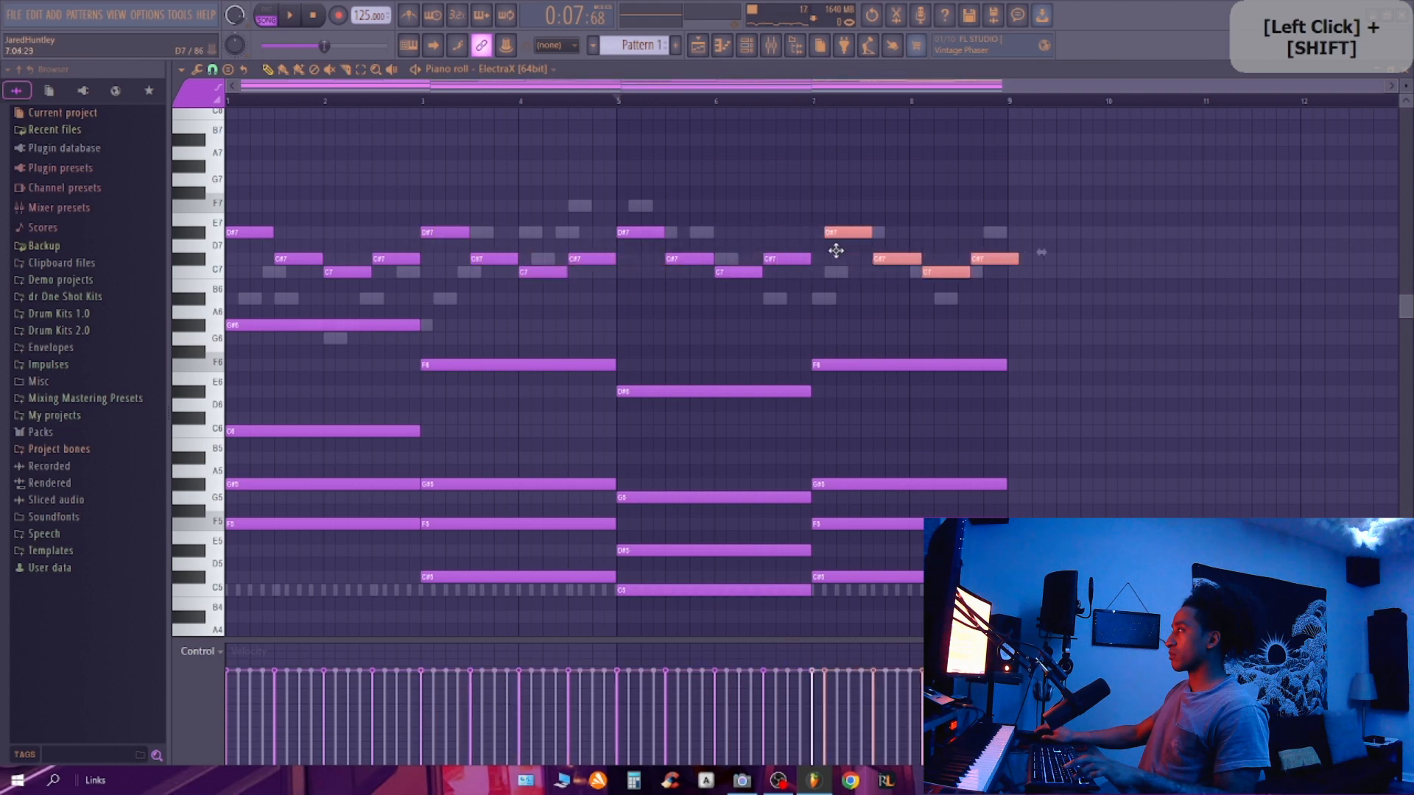
{"action": "key", "text": "space"}
{"action": "right_click", "coordinate": [862, 157]}
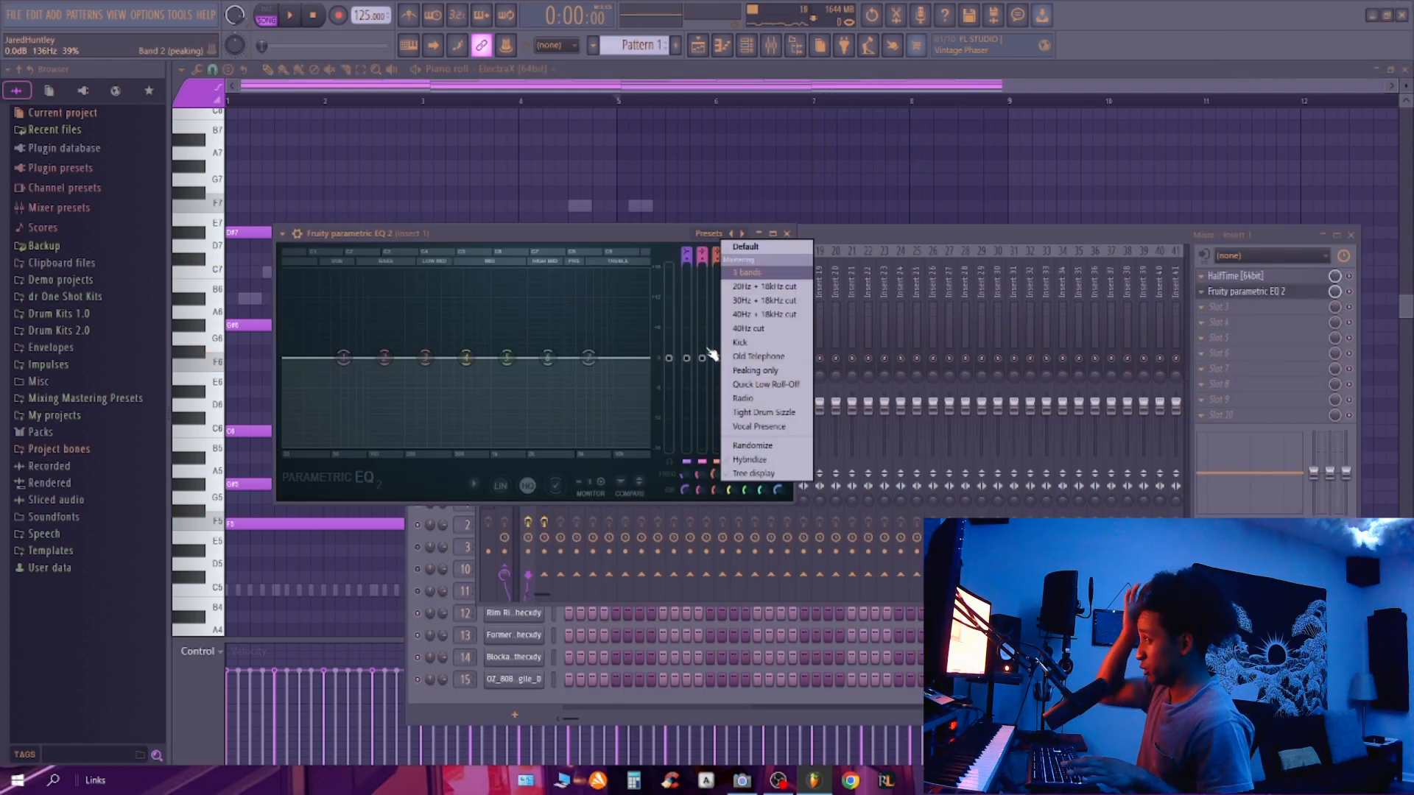
{"action": "right_click", "coordinate": [944, 156]}
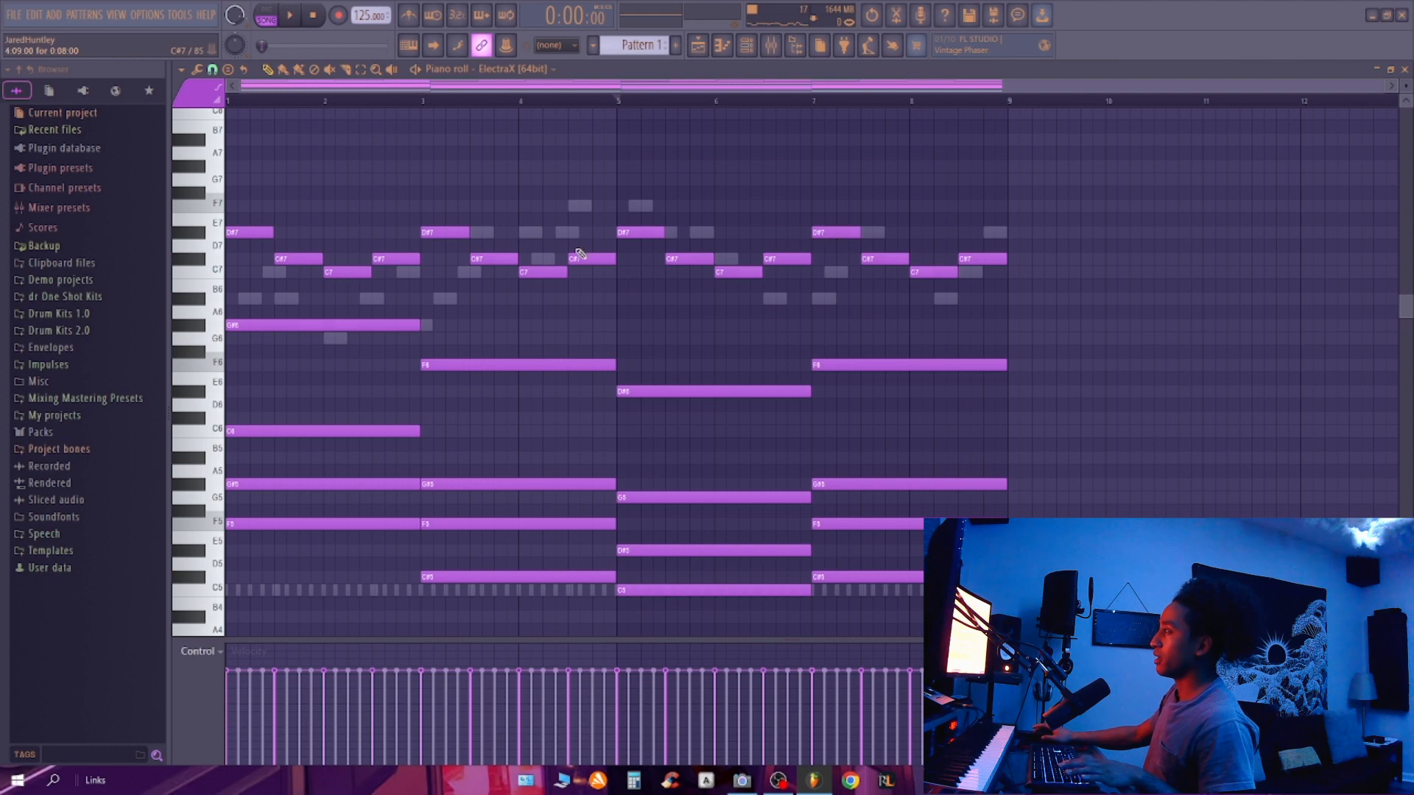
Step: Select the ElectraX notes of bars 3–4 and those of bars 7–8 for comparison, clear the selection and start playback
{"action": "scroll", "coordinate": [507, 216], "scroll_direction": "down", "scroll_amount": 1}
{"action": "left_click_drag", "start_coordinate": [452, 145], "coordinate": [604, 567]}
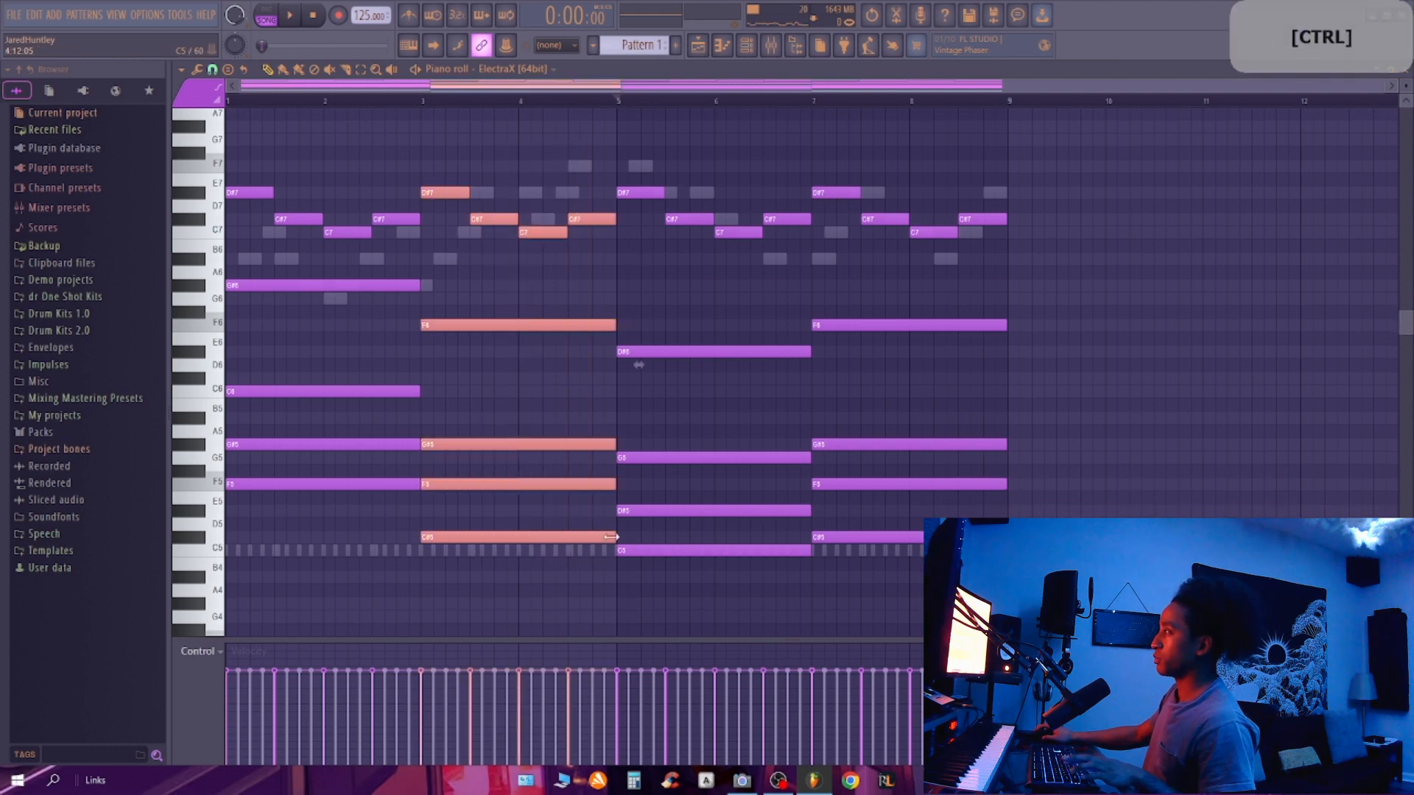
{"action": "left_click_drag", "start_coordinate": [838, 149], "coordinate": [1006, 569]}
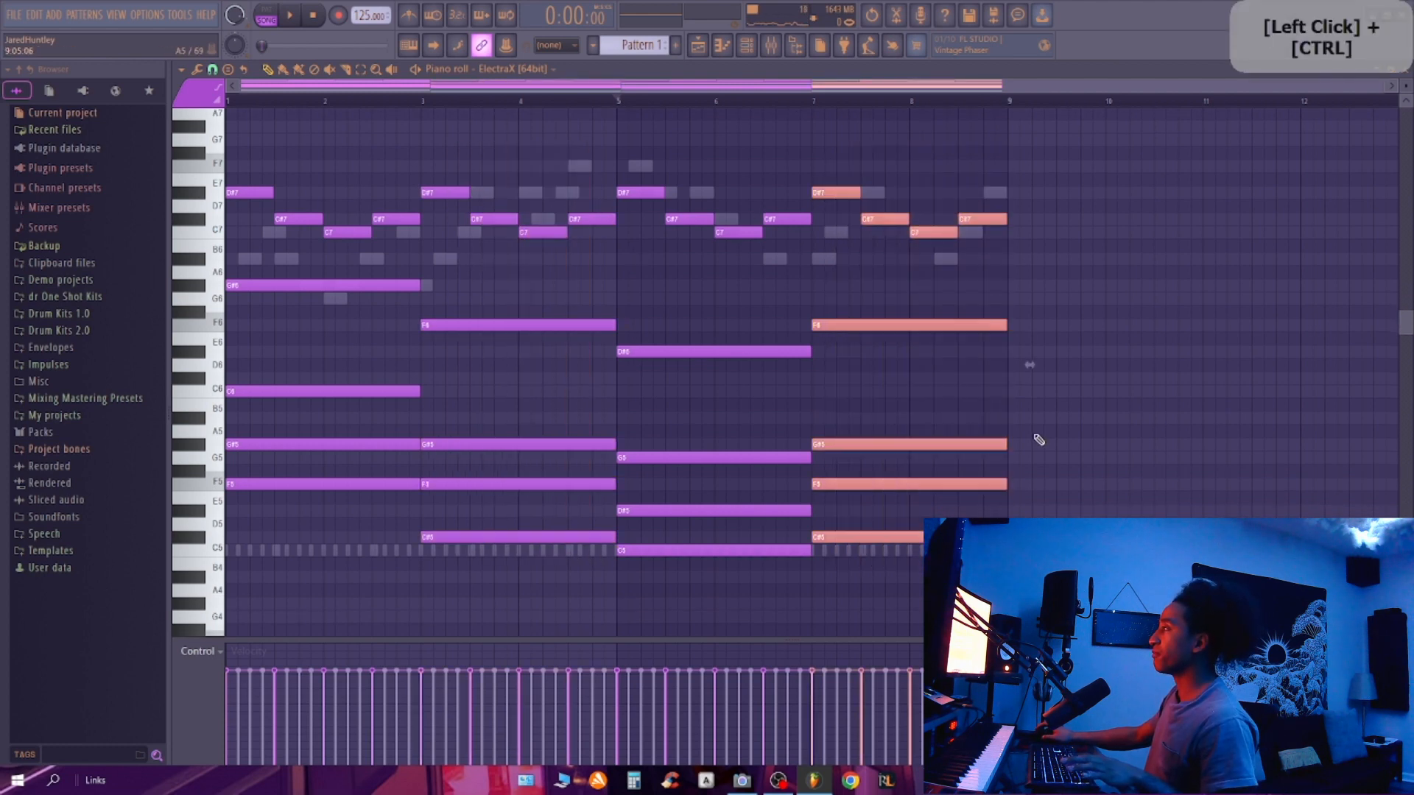
{"action": "left_click", "coordinate": [772, 123], "text": "ctrl"}
{"action": "key", "text": "space"}
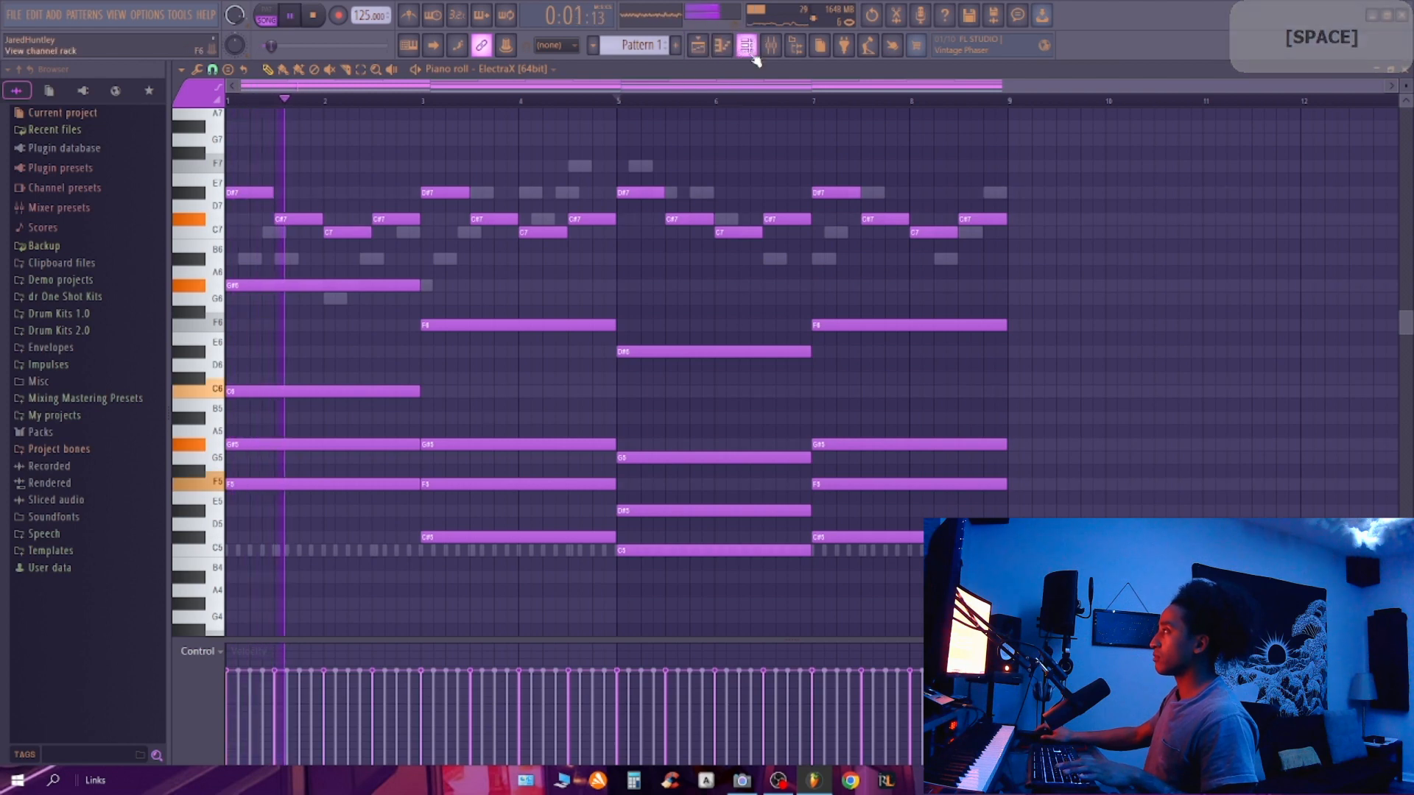
Step: Move the channel rack clear of the notes and raise the volume of the second Omnisphere channel
{"action": "left_click", "coordinate": [721, 49]}
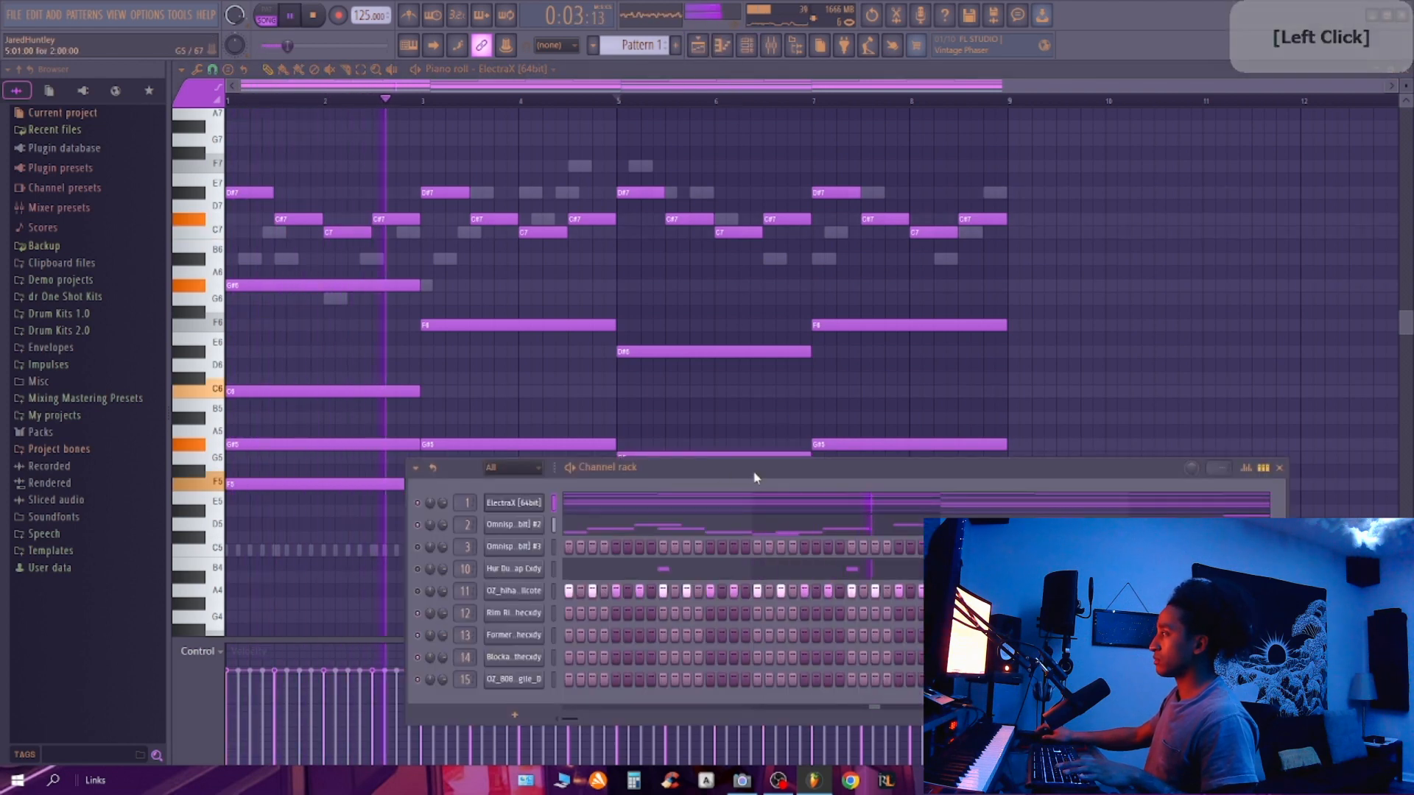
{"action": "left_click_drag", "start_coordinate": [751, 470], "coordinate": [844, 402]}
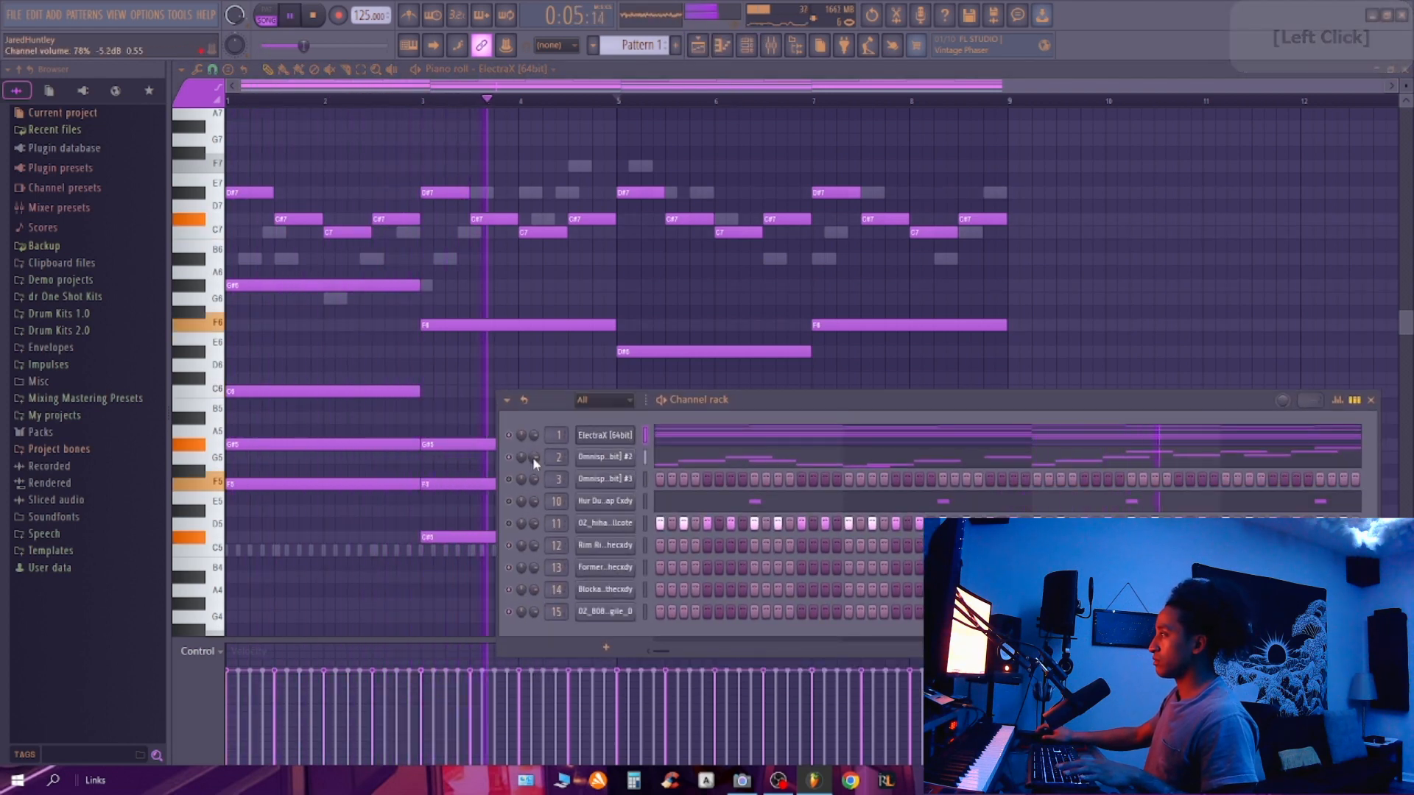
{"action": "mouse_move", "coordinate": [533, 458]}
{"action": "left_mouse_down"}
{"action": "mouse_move", "coordinate": [533, 472]}
{"action": "mouse_move", "coordinate": [537, 435]}
{"action": "left_mouse_up"}
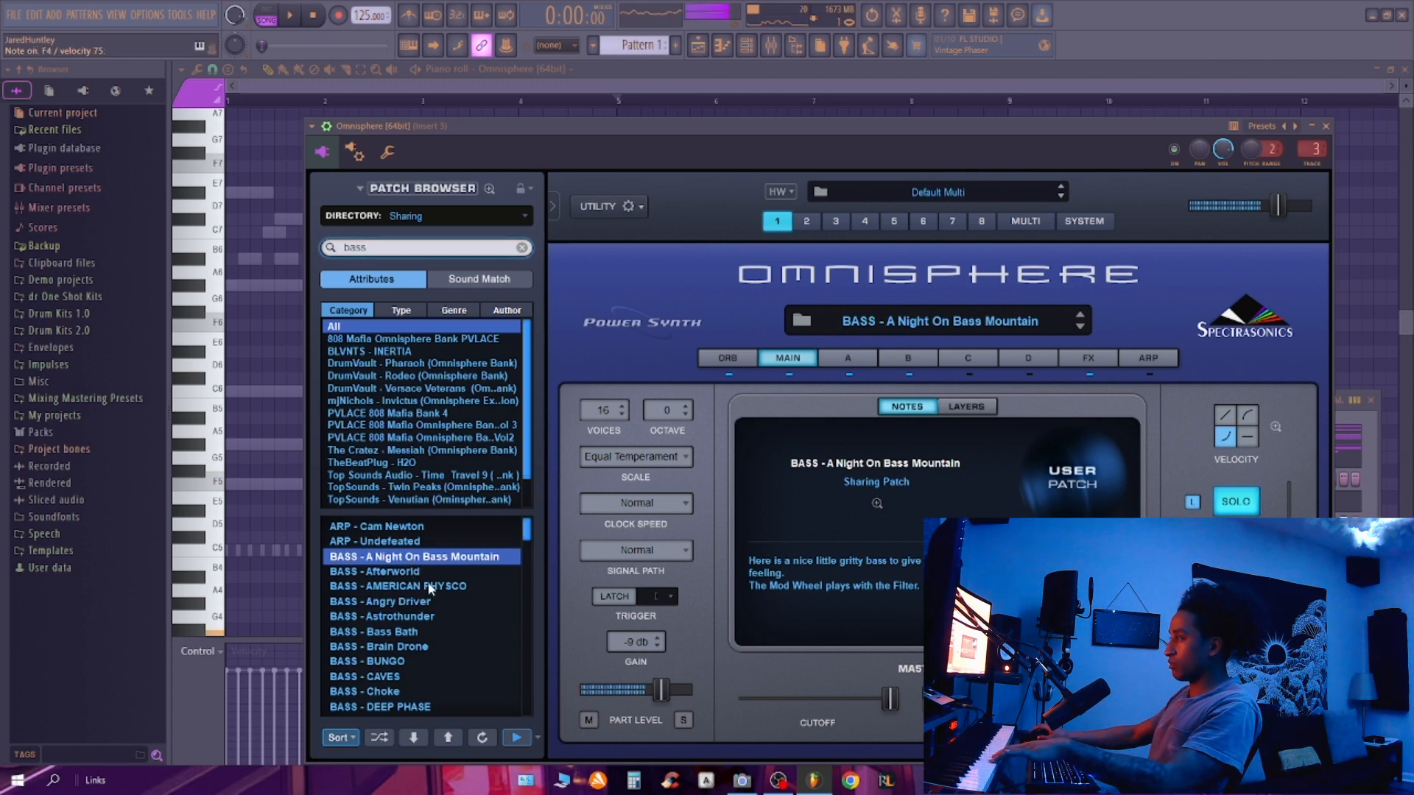
Step: Play the pattern with the Omnisphere bass part, check mixer insert 3 and return to the piano roll
{"action": "key", "text": "space"}
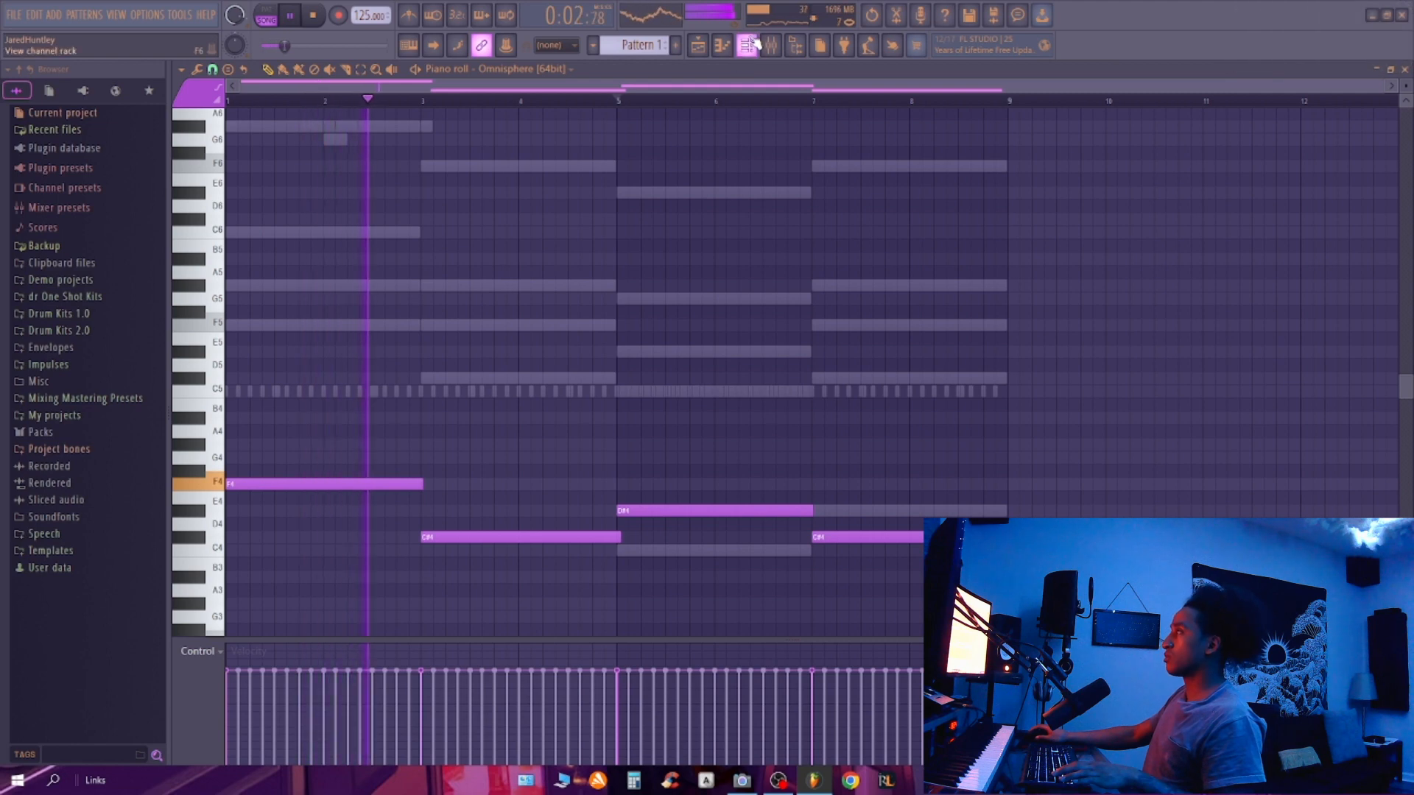
{"action": "left_click", "coordinate": [755, 44]}
{"action": "left_click", "coordinate": [772, 45]}
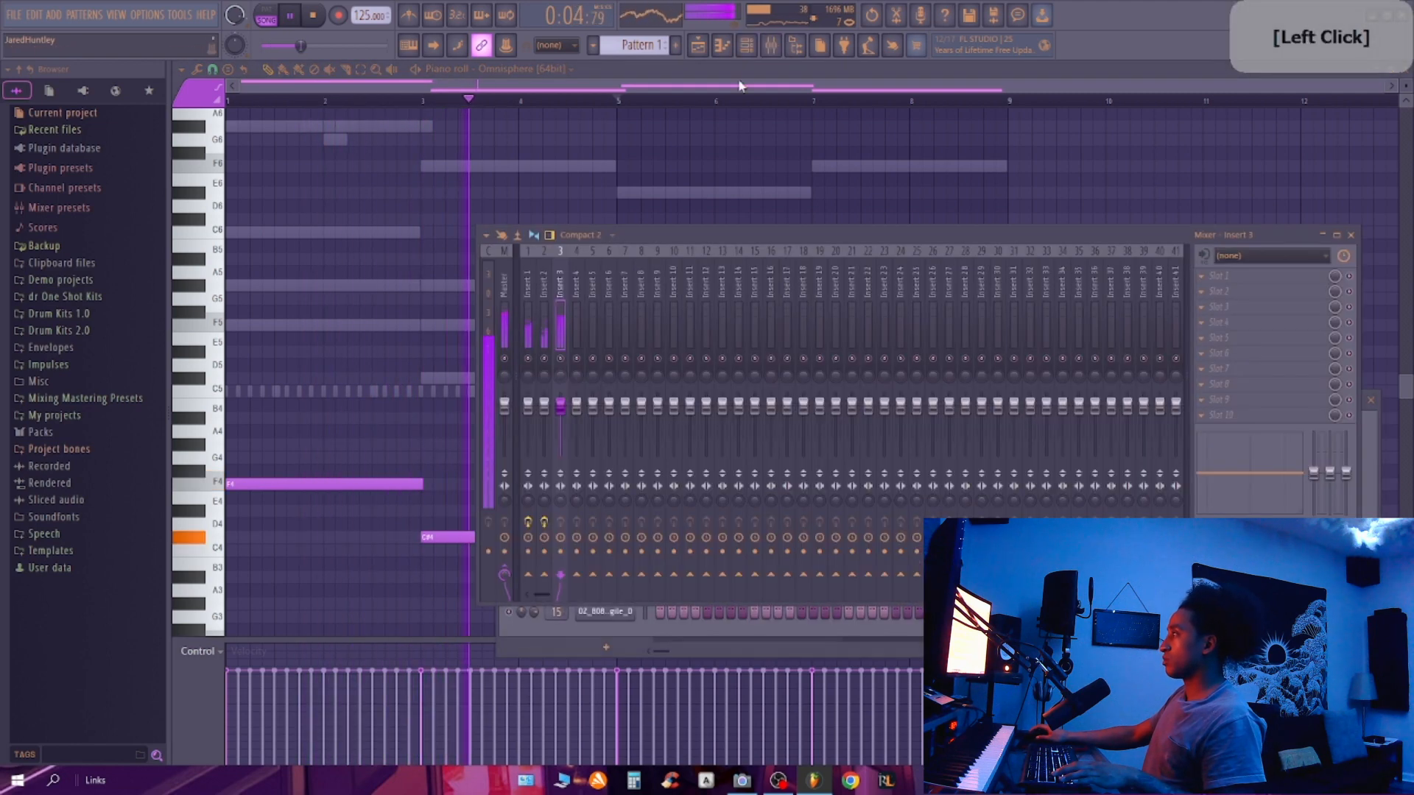
{"action": "right_click", "coordinate": [748, 189]}
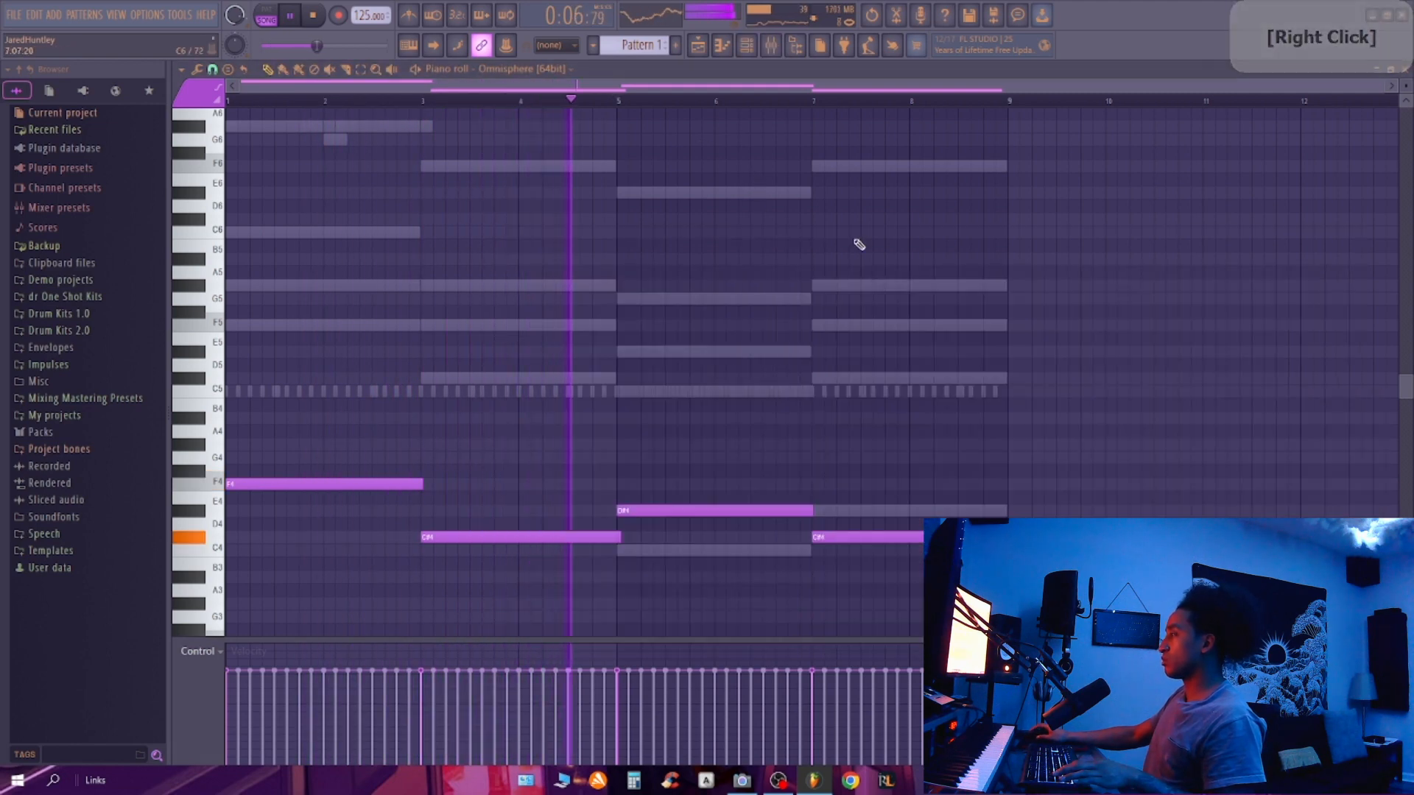
Step: Audition the opening F5 note of 808 - Zuul, choose a mixer track option for its channel and play the pattern
{"action": "left_click", "coordinate": [249, 393]}
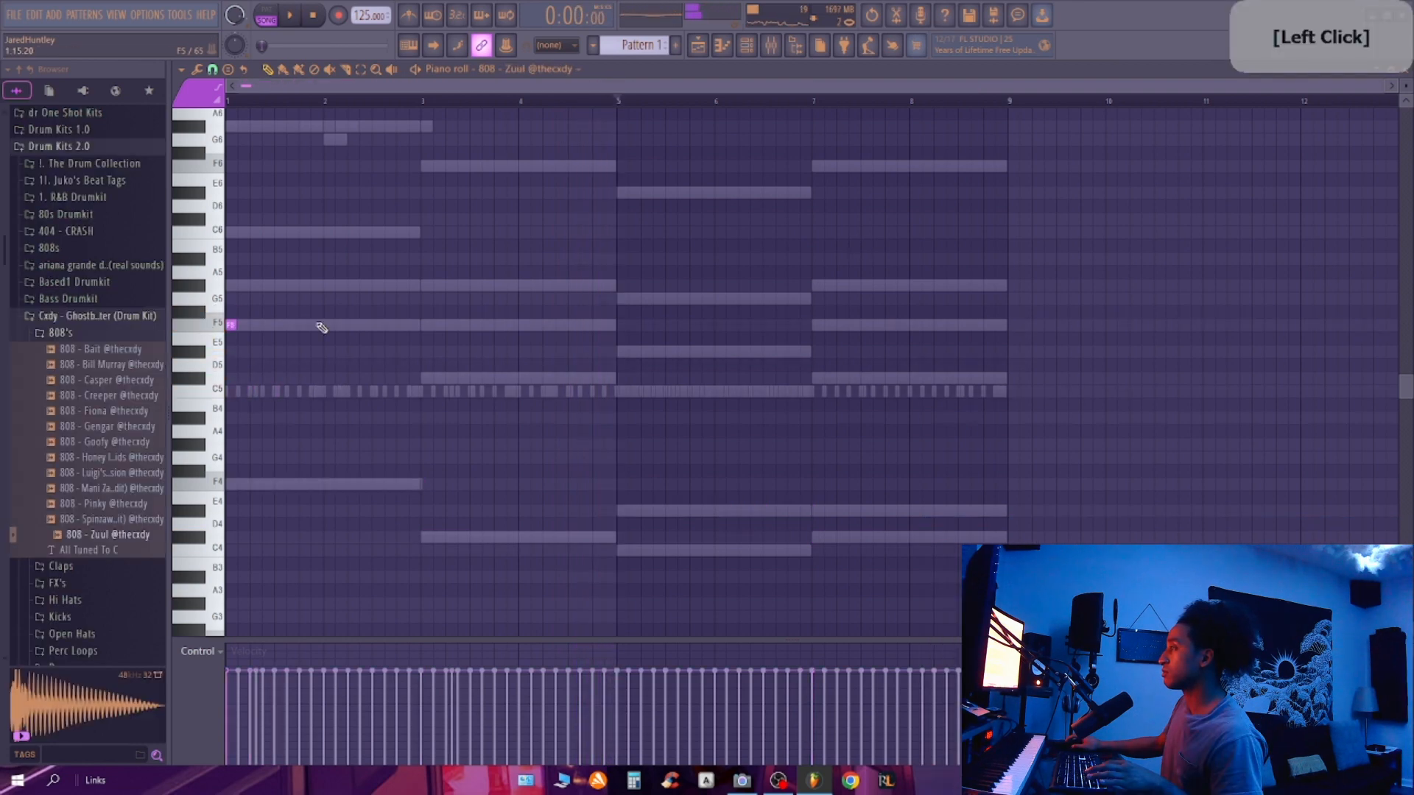
{"action": "key", "text": "space"}
{"action": "key", "text": "space"}
{"action": "left_click", "coordinate": [747, 45]}
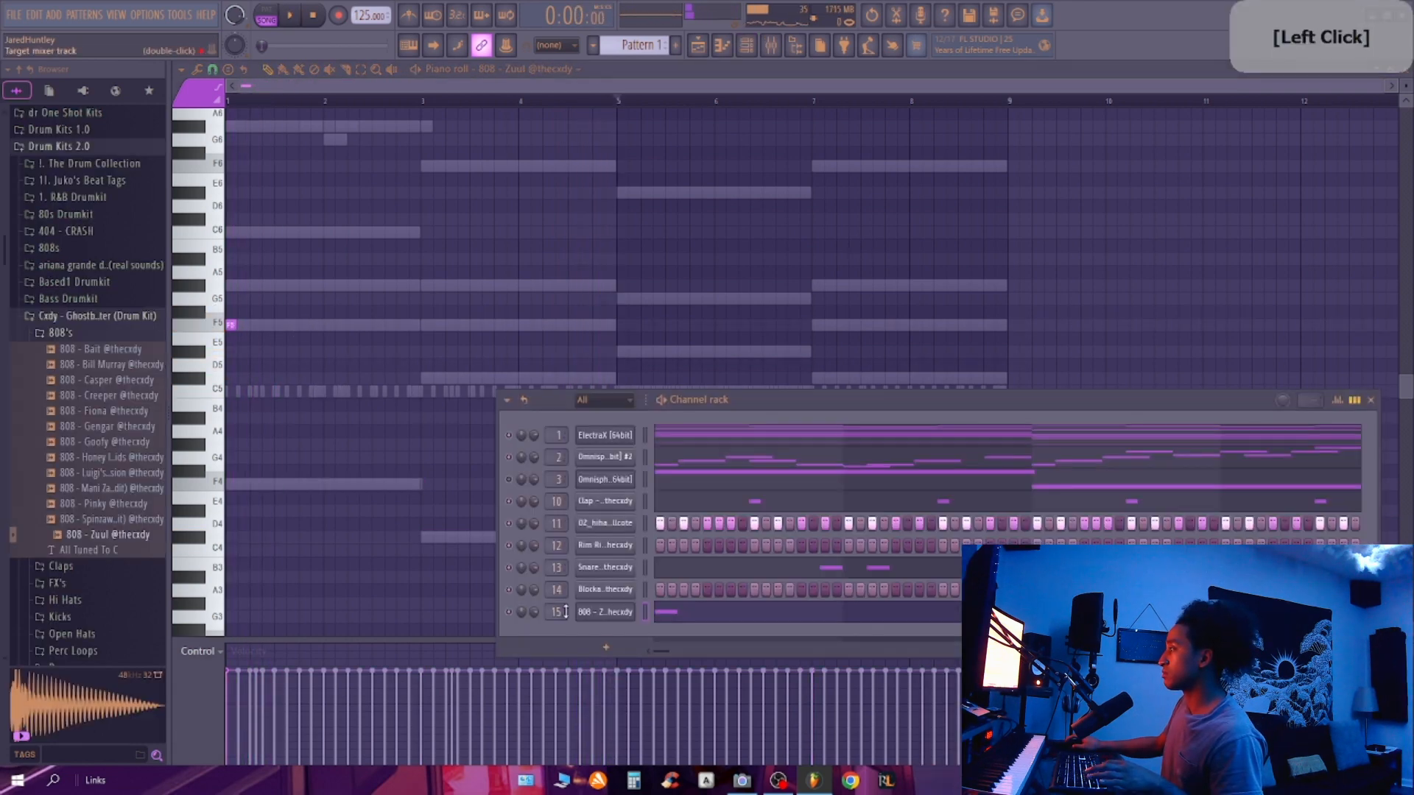
{"action": "right_click", "coordinate": [565, 611]}
{"action": "left_click", "coordinate": [654, 637]}
{"action": "key", "text": "space"}
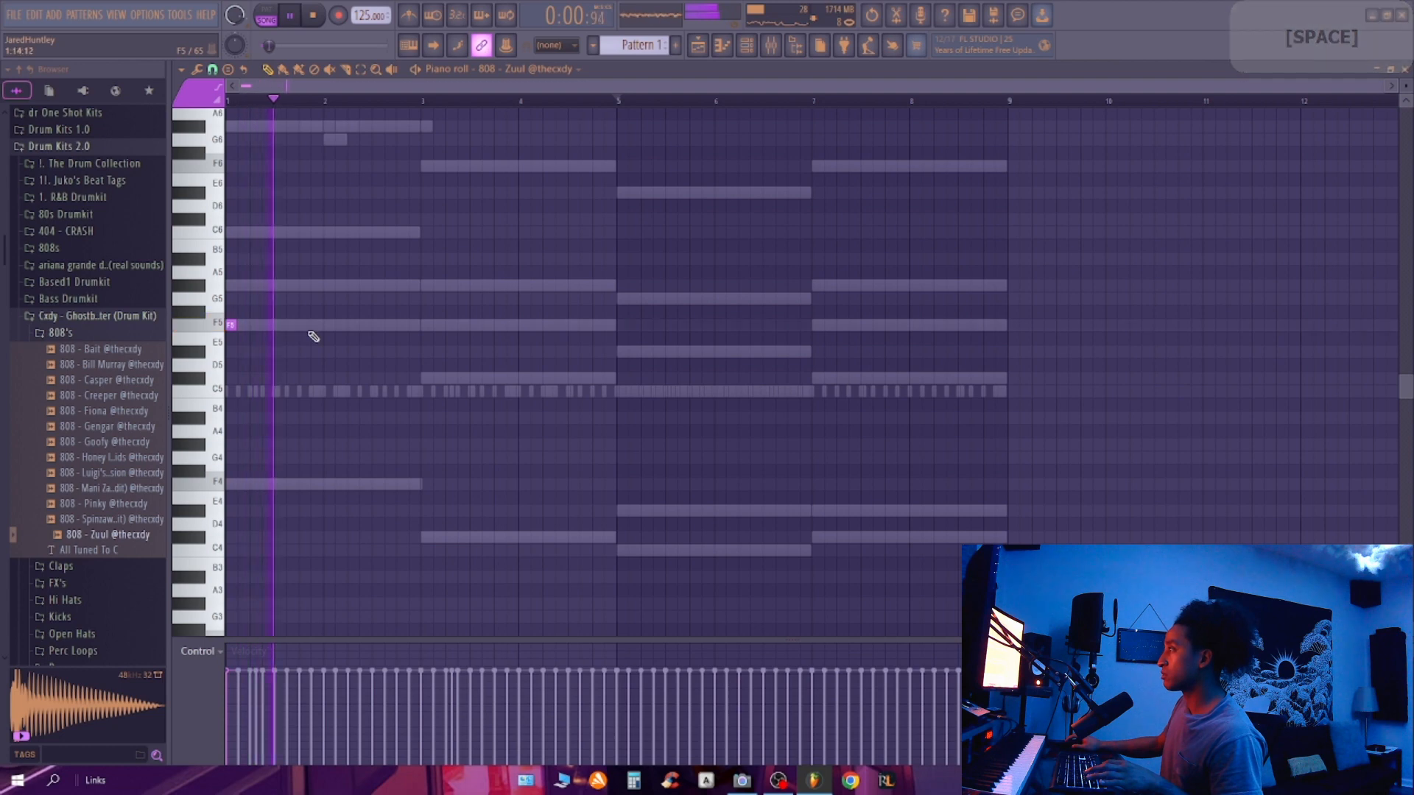
Step: Place 808 - Zuul notes at G#5 in bar 2, C#5 in bar 3 and D#5 in bar 5 while playing the pattern
{"action": "key", "text": "space"}
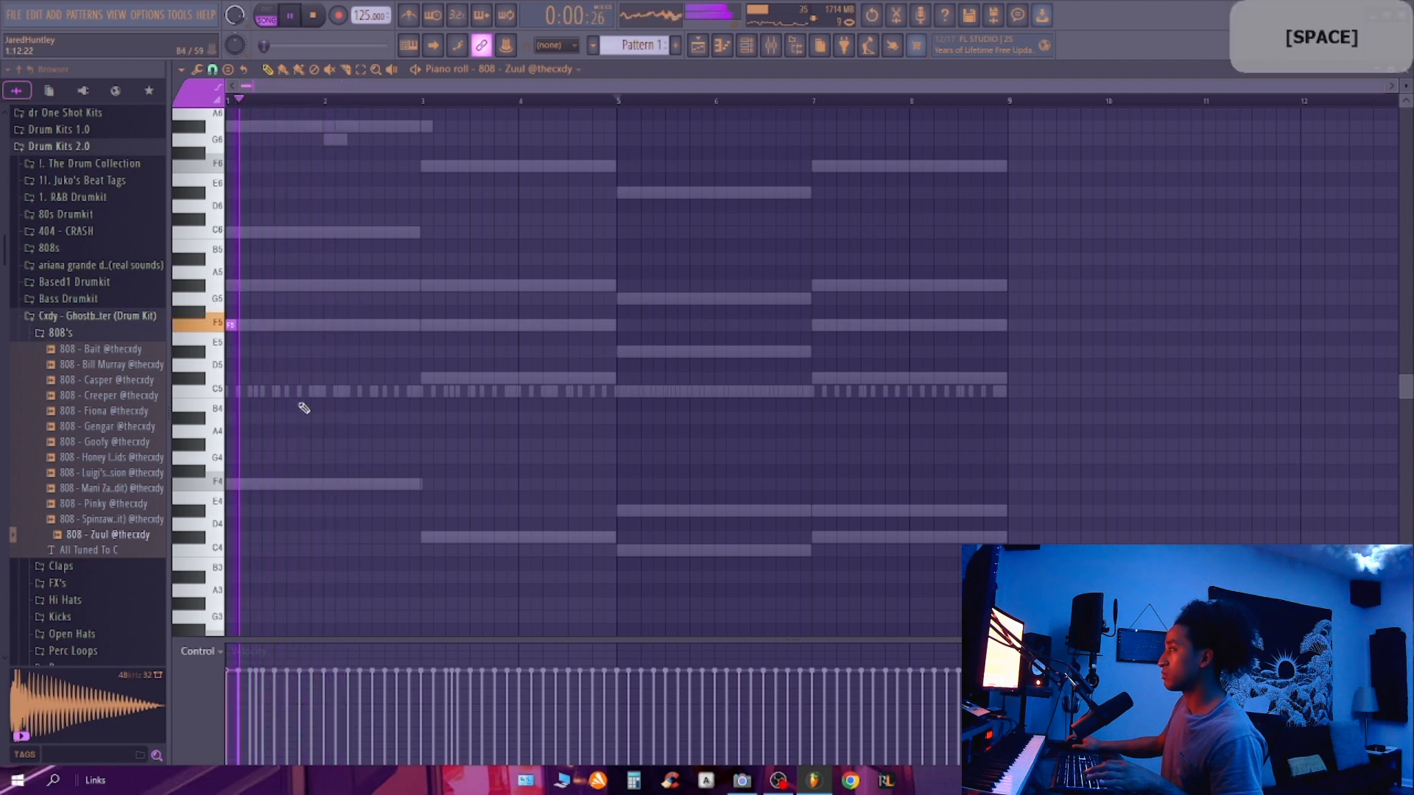
{"action": "left_click", "coordinate": [353, 285]}
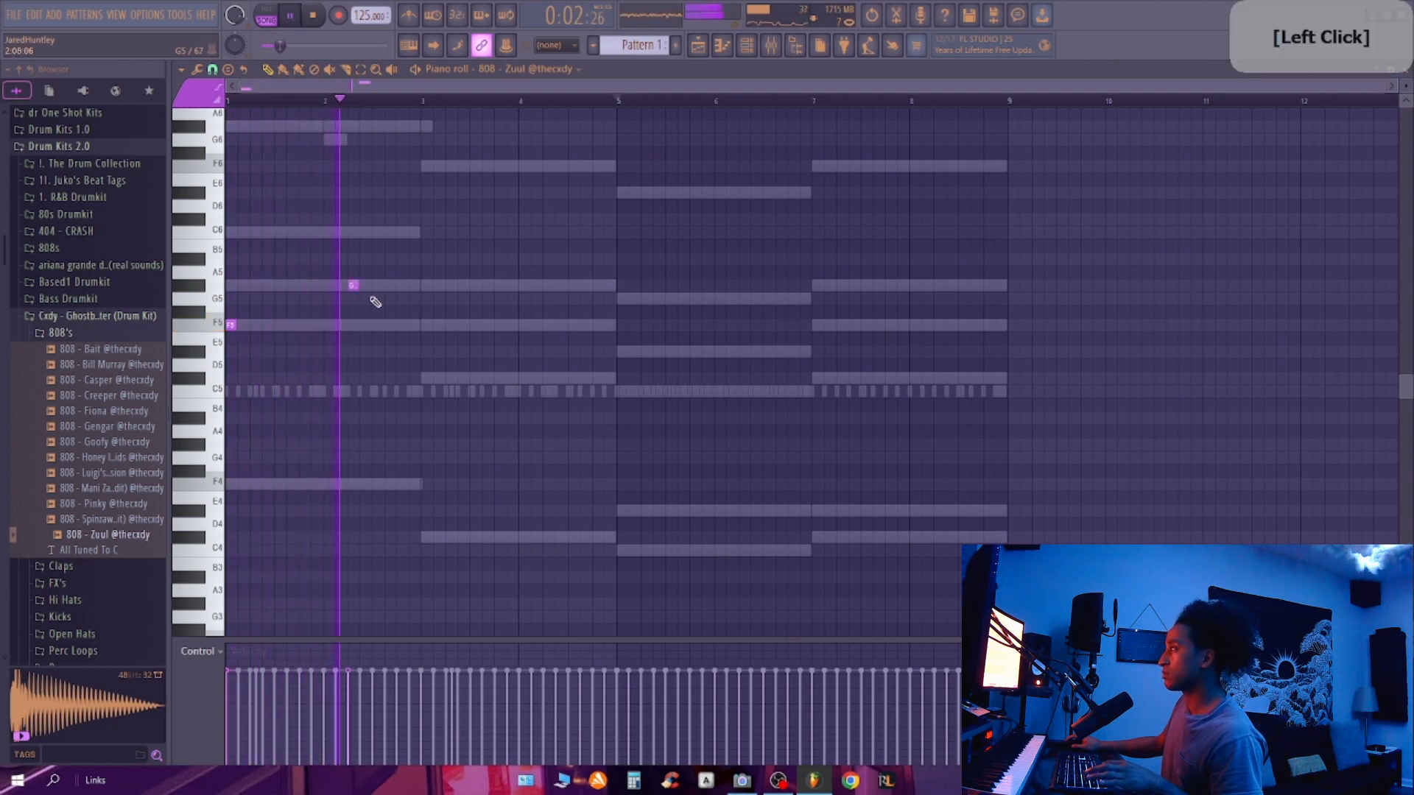
{"action": "left_click", "coordinate": [426, 377]}
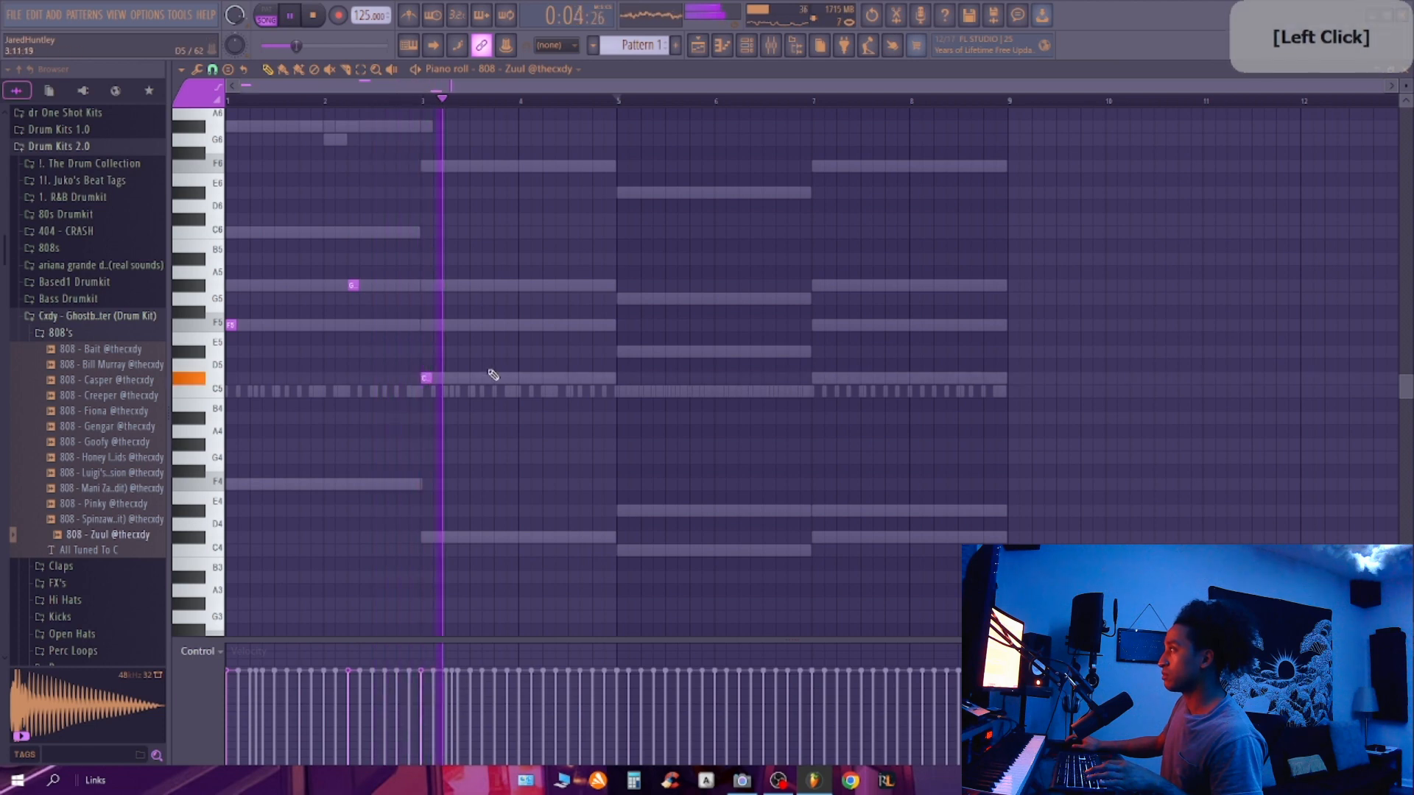
{"action": "left_click", "coordinate": [513, 378]}
{"action": "left_click", "coordinate": [549, 378]}
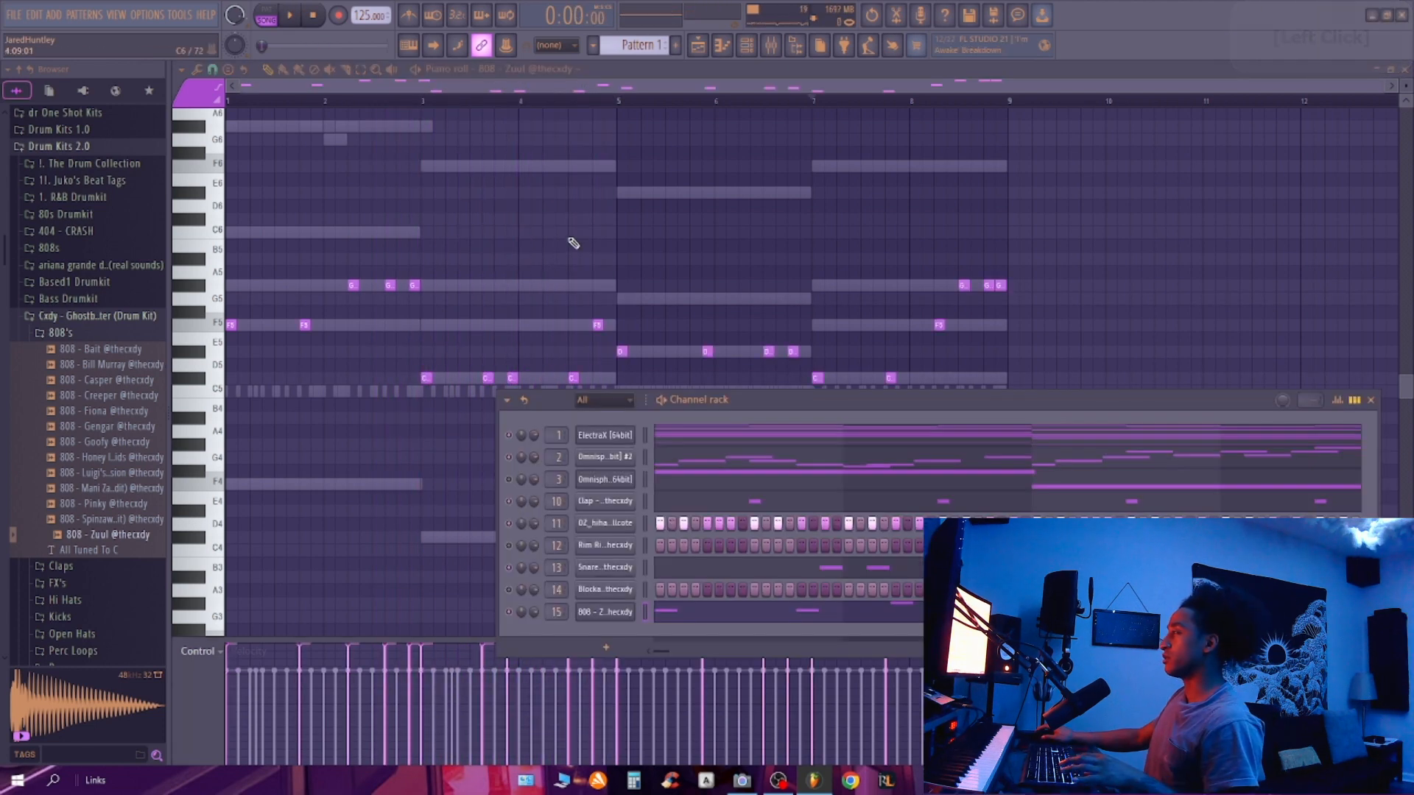
{"action": "key", "text": "space"}
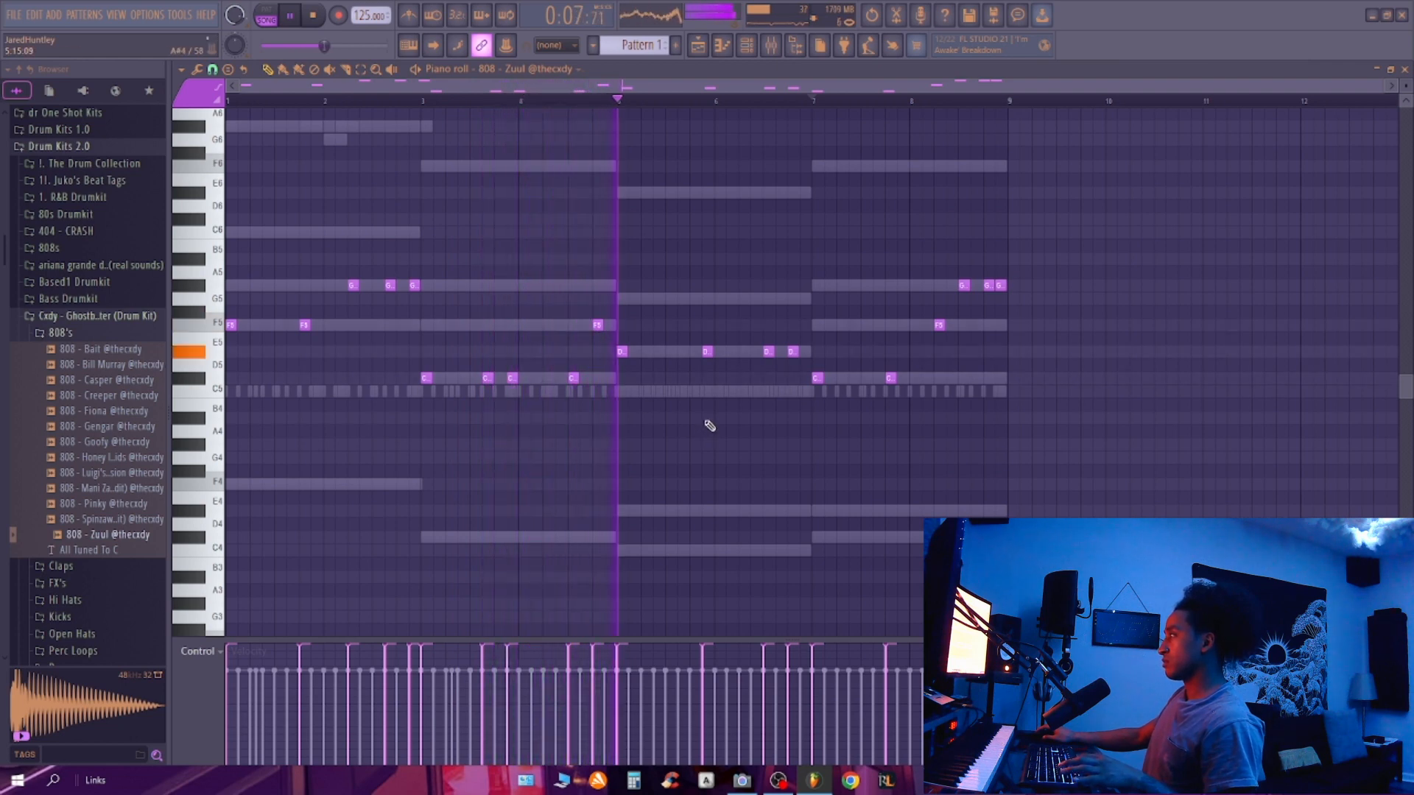
{"action": "left_click", "coordinate": [680, 352]}
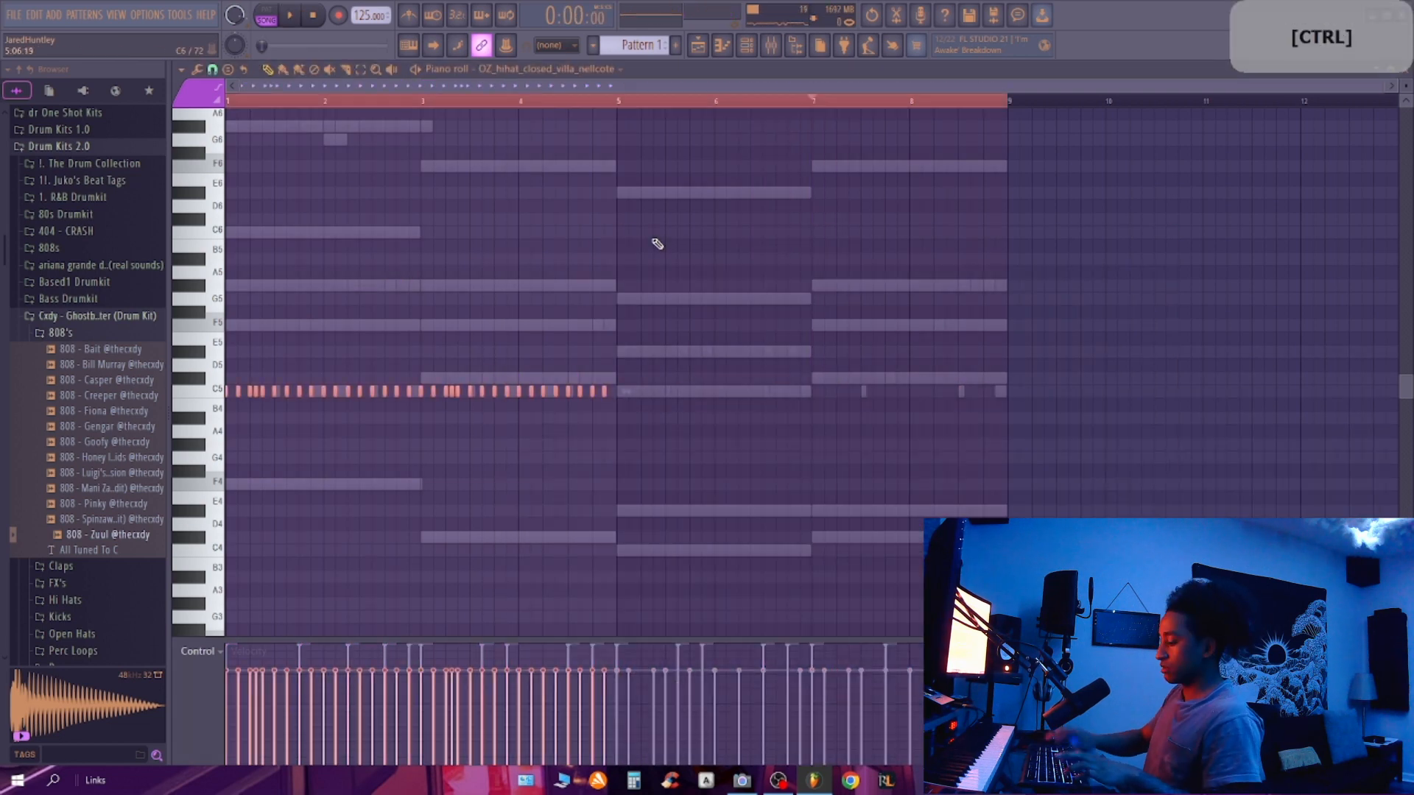
Step: Chop the selected hi-hat note in the second half of bar 1 into a faster roll by adjusting the Chopper's time multiplier
{"action": "scroll", "coordinate": [317, 431], "scroll_direction": "up", "scroll_amount": 4}
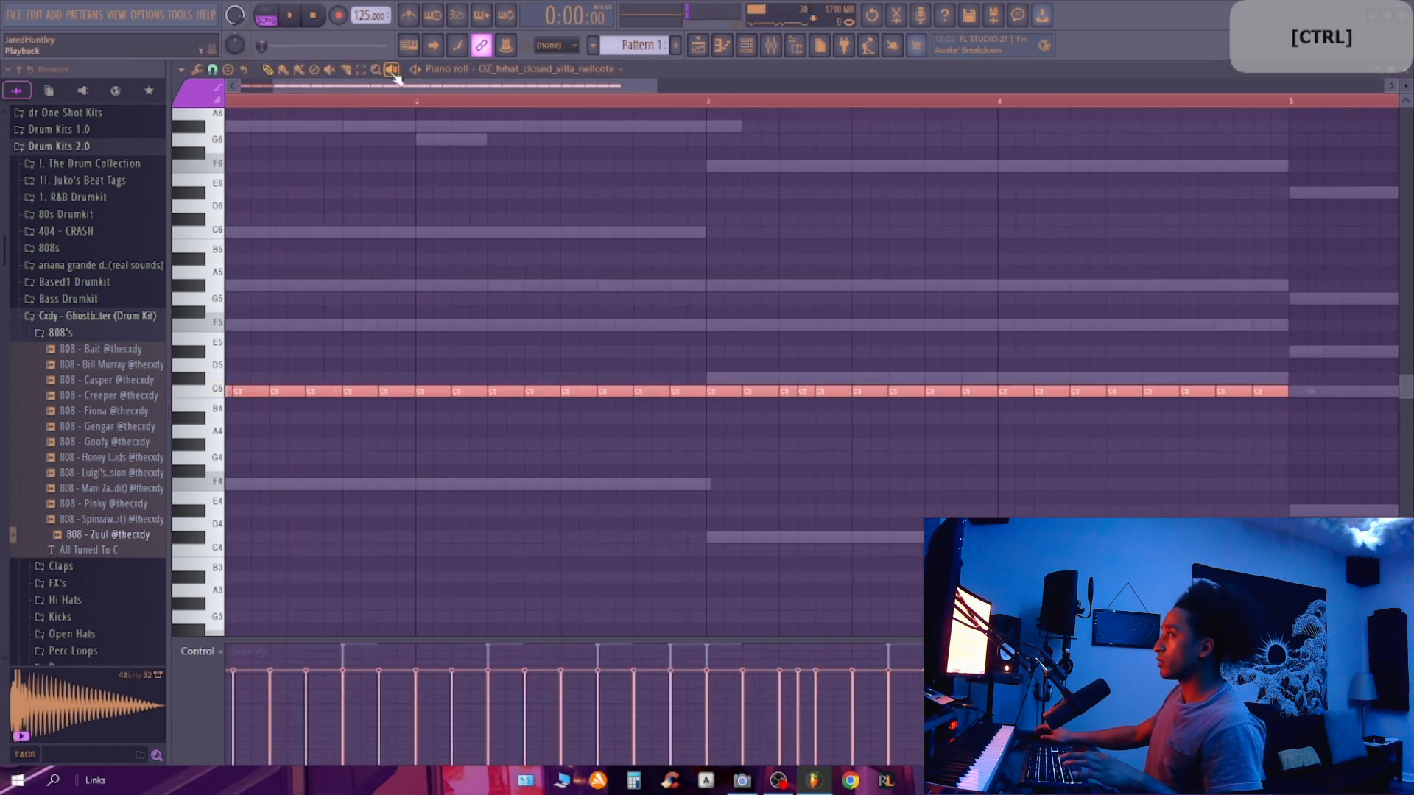
{"action": "key", "text": "space"}
{"action": "left_click", "coordinate": [467, 391], "text": "ctrl"}
{"action": "key", "text": "alt+u"}
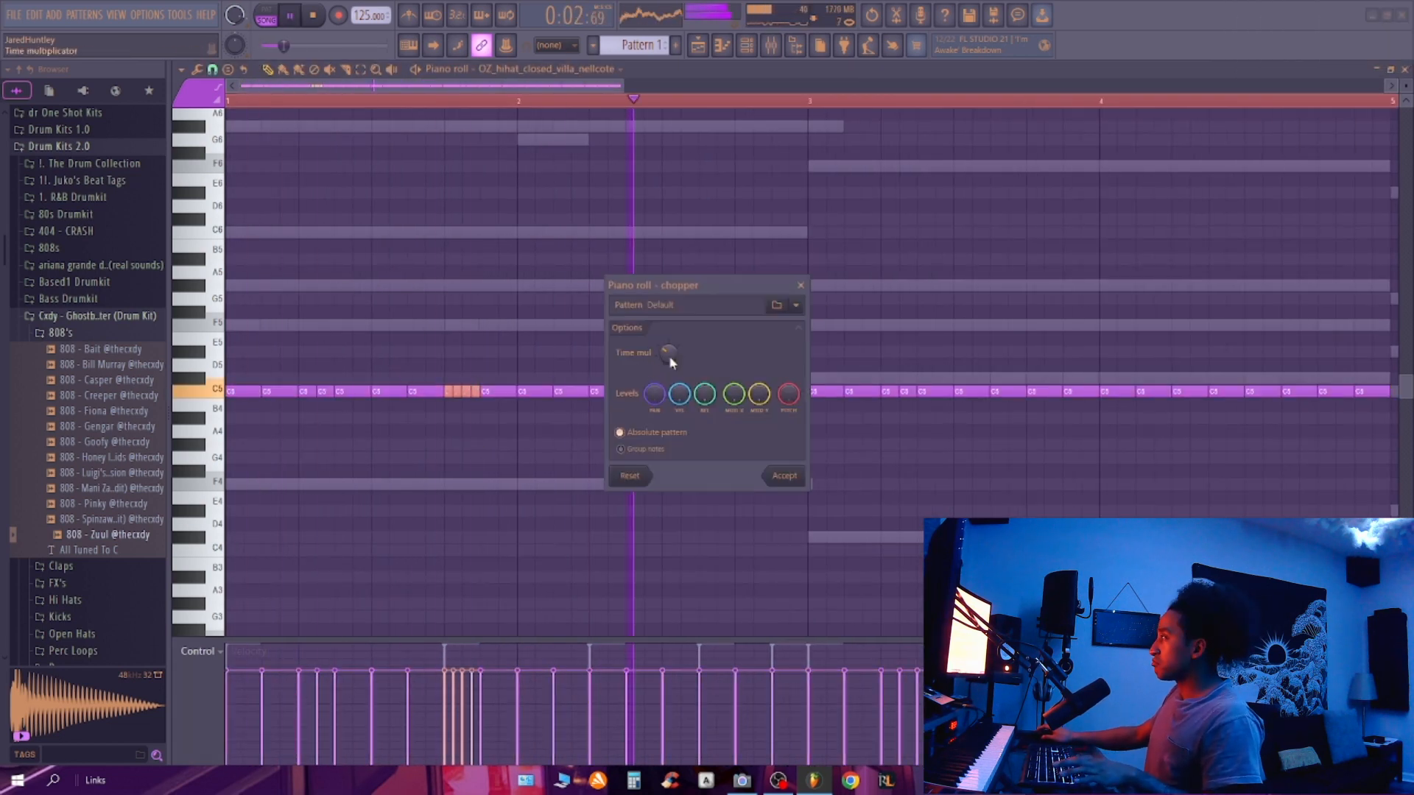
{"action": "left_click_drag", "start_coordinate": [669, 355], "coordinate": [668, 368]}
{"action": "key", "text": "space"}
{"action": "right_click", "coordinate": [521, 480]}
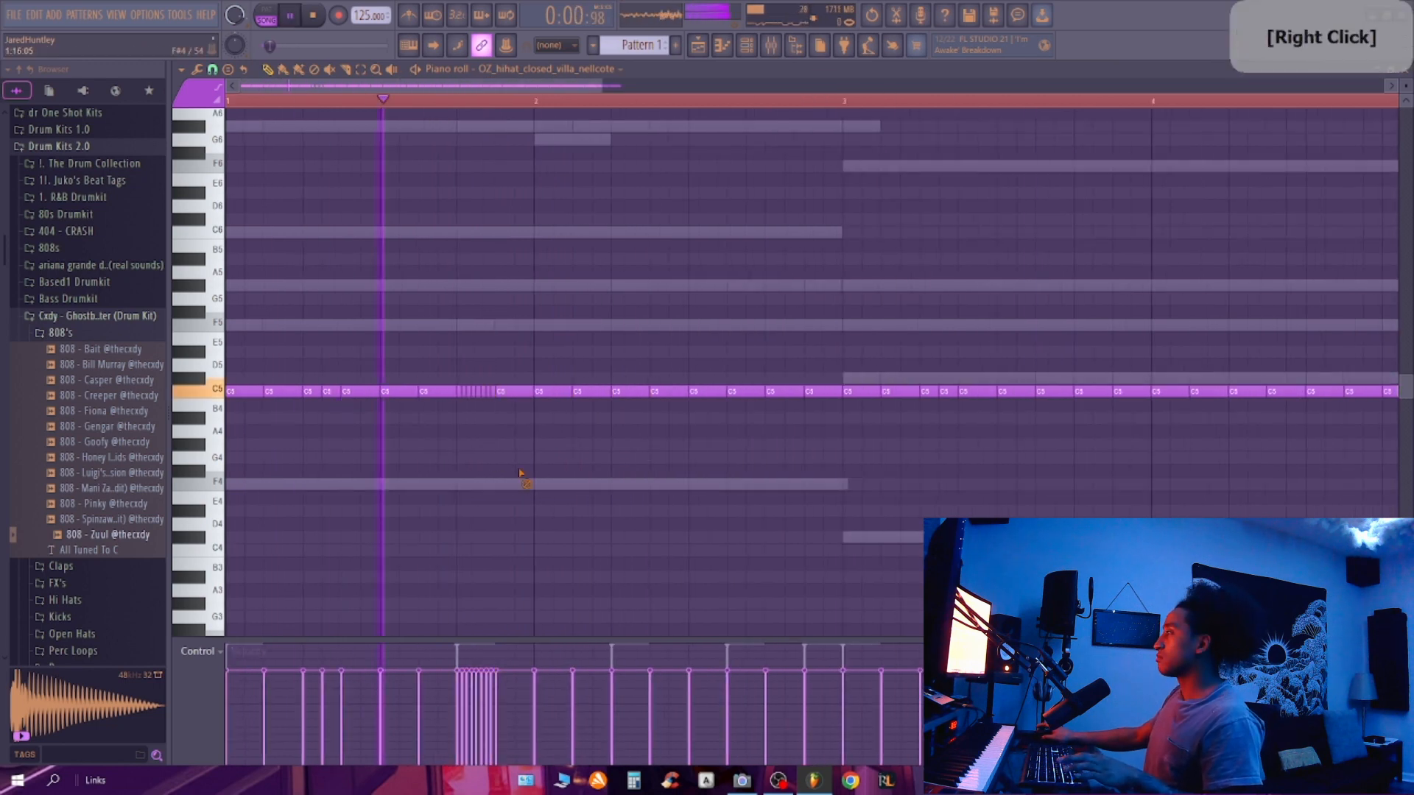
Step: Randomize the hi-hat velocities by about 7% with bipolar levels and play the result
{"action": "key", "text": "alt+r"}
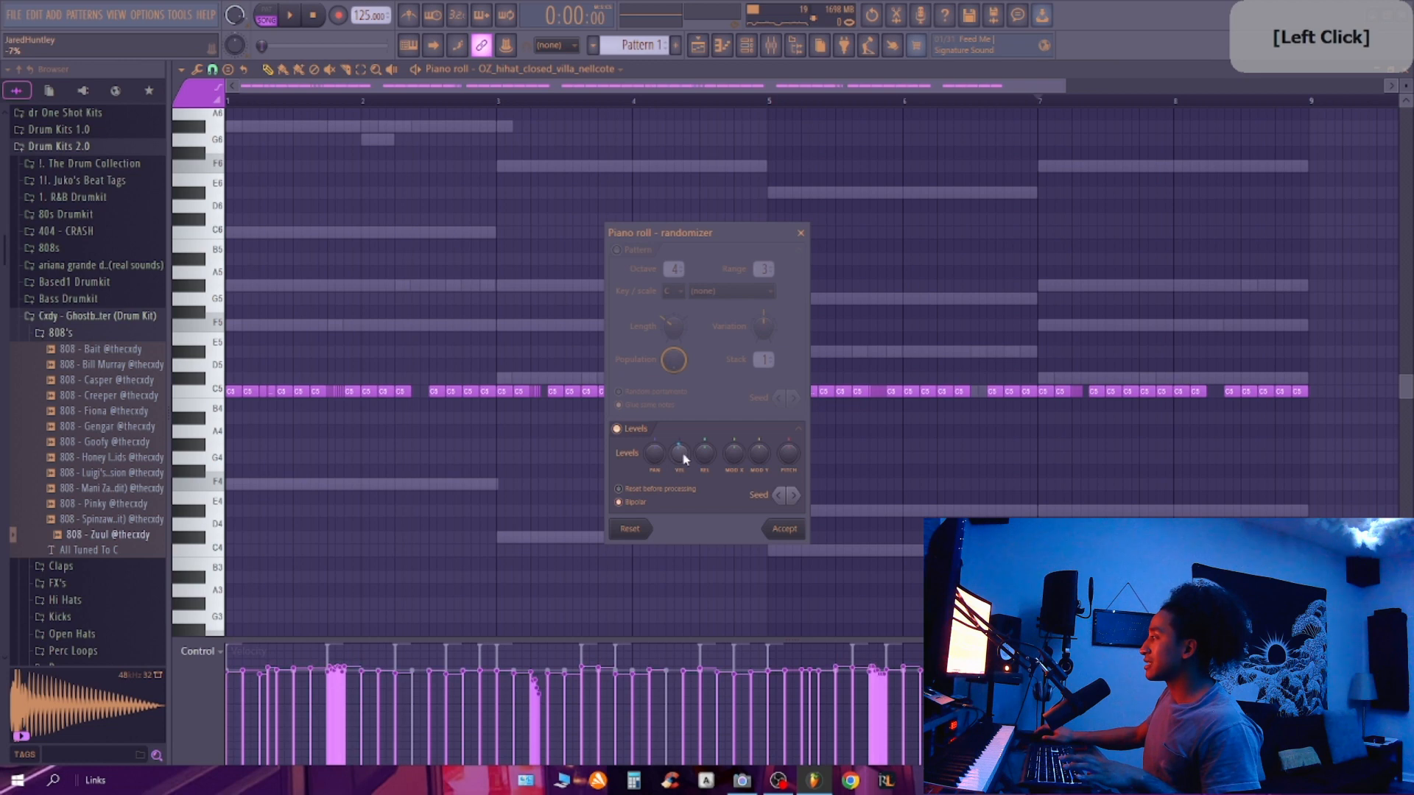
{"action": "key", "text": "space"}
{"action": "left_click", "coordinate": [775, 531]}
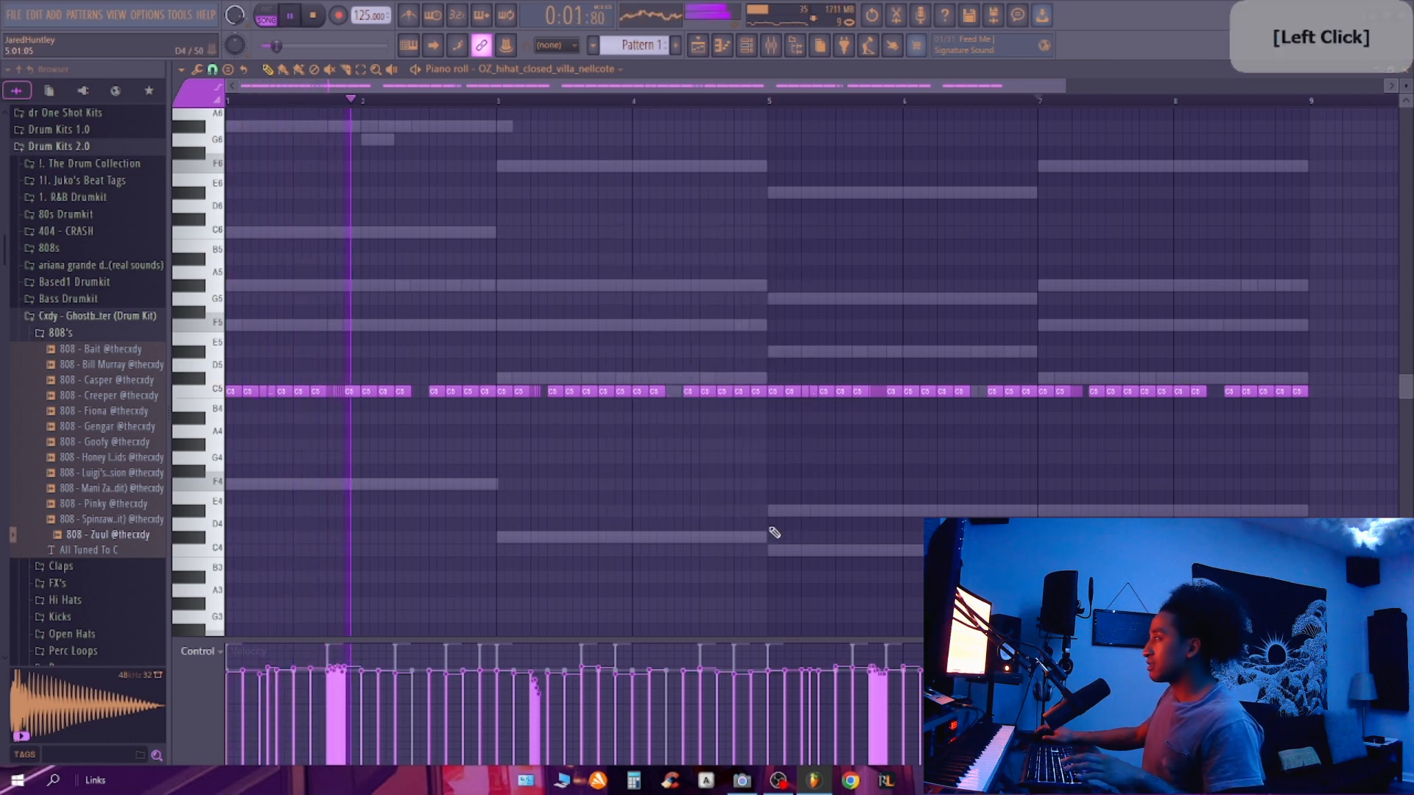
{"action": "key", "text": "space"}
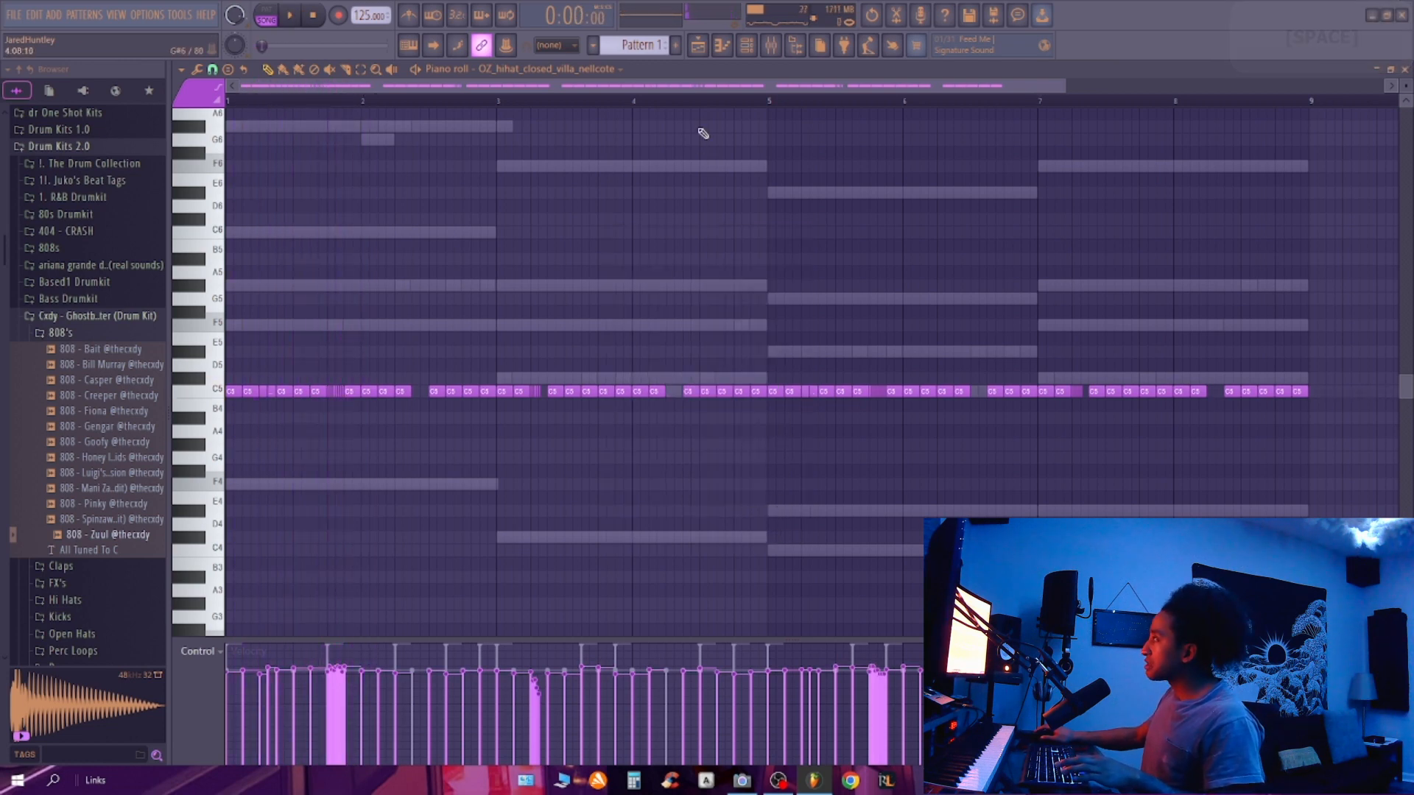
Step: Add lower-pitched hi-hat notes at G#4 and G4 in bar 2 of the OZ_hihat_closed channel
{"action": "left_click", "coordinate": [747, 53]}
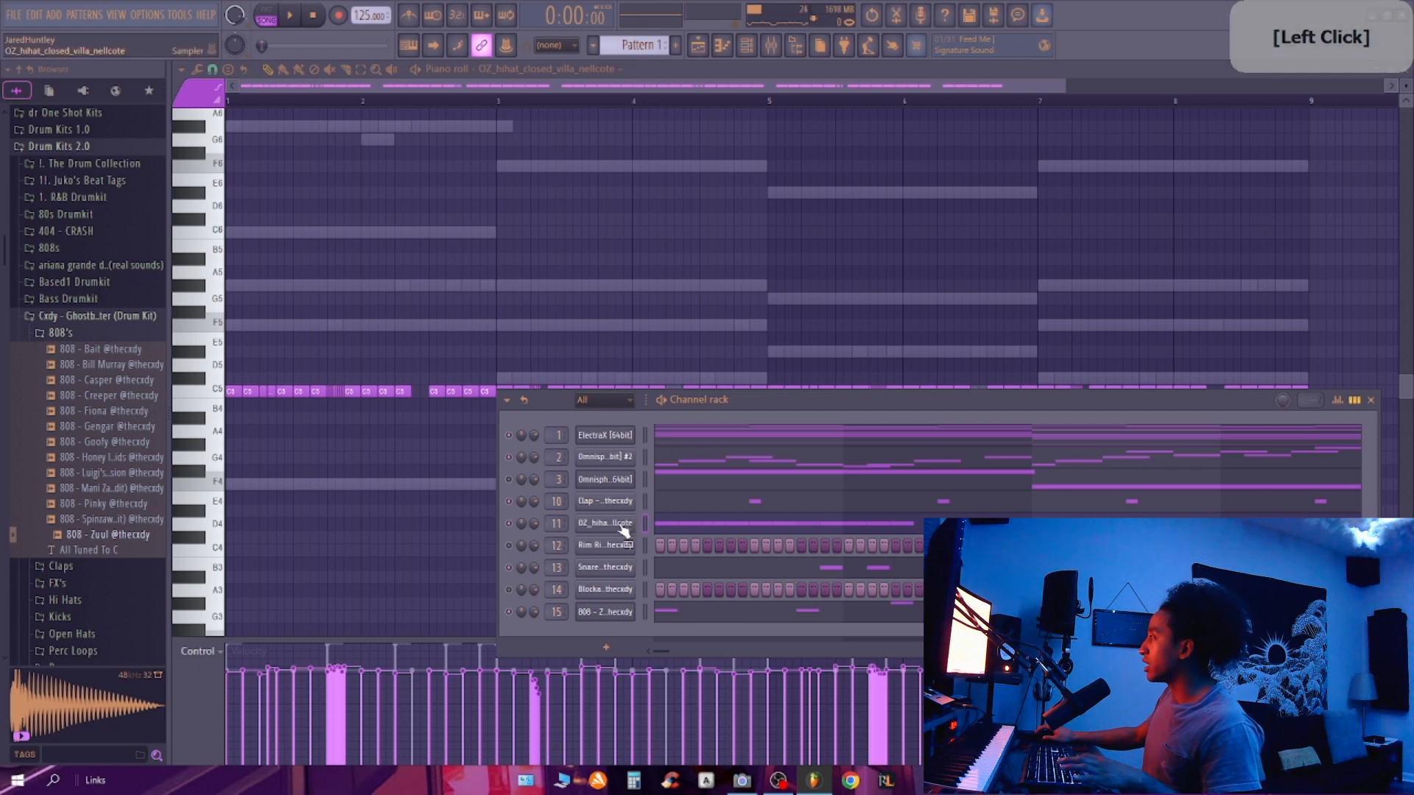
{"action": "left_click", "coordinate": [623, 525]}
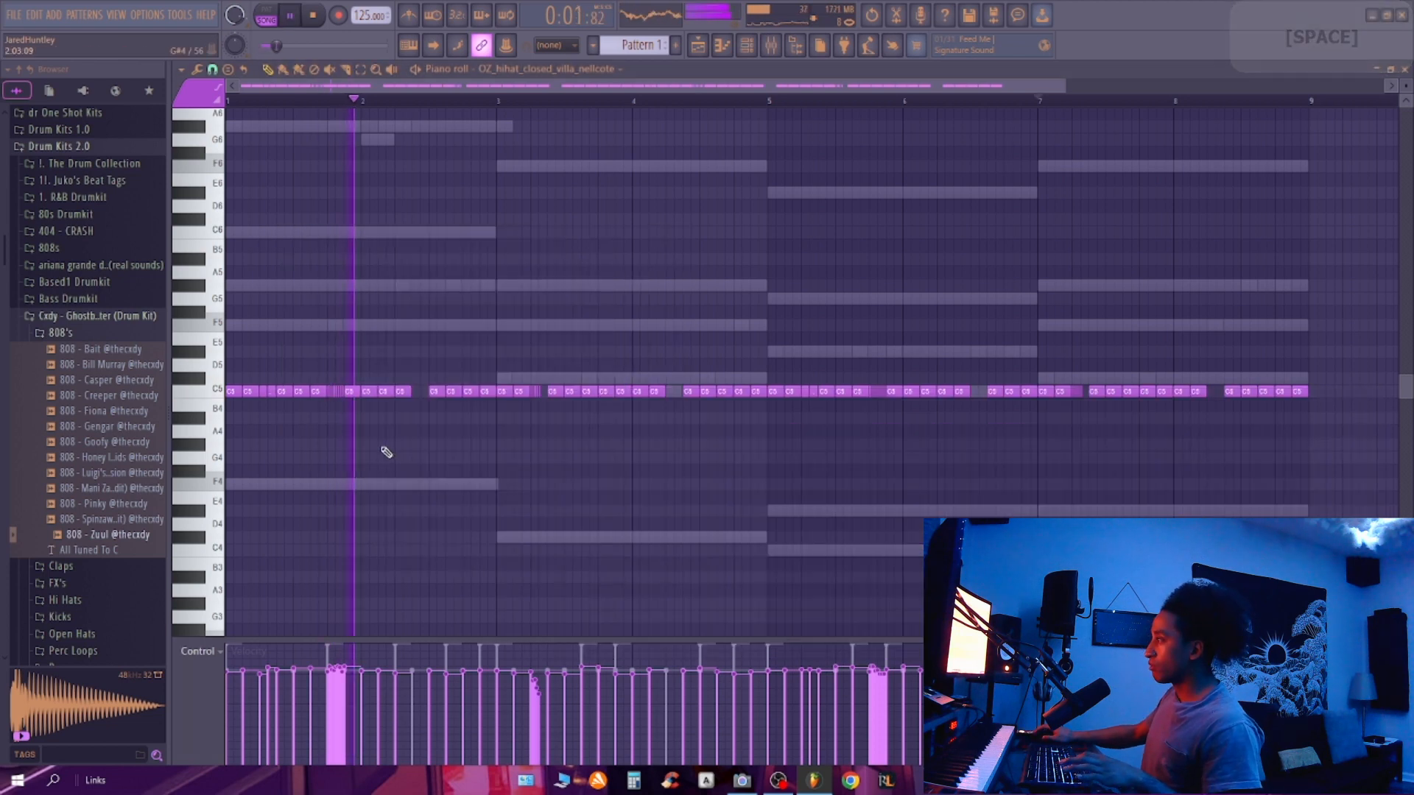
{"action": "left_click", "coordinate": [385, 446]}
{"action": "left_click", "coordinate": [402, 471]}
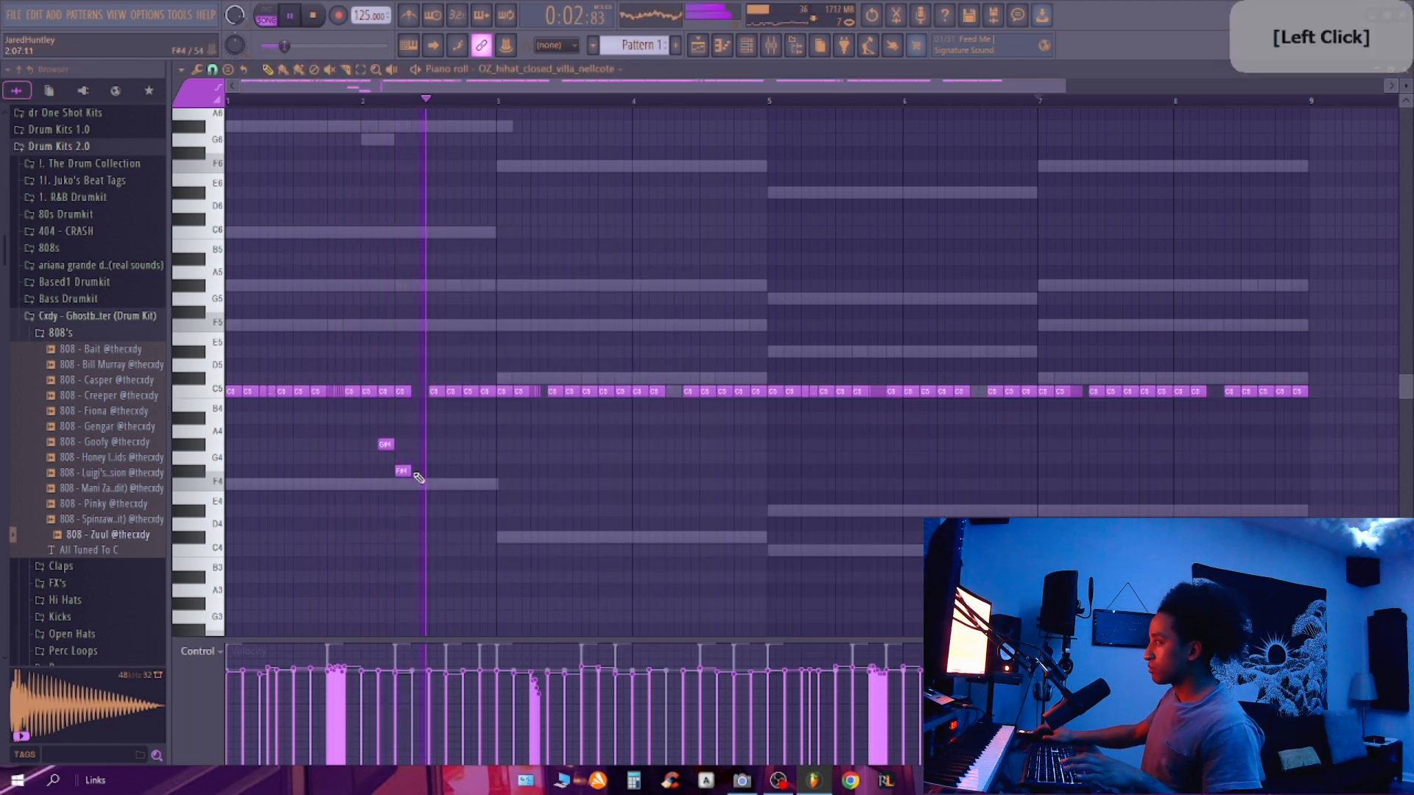
{"action": "key", "text": "space"}
{"action": "left_click_drag", "start_coordinate": [404, 470], "coordinate": [375, 443]}
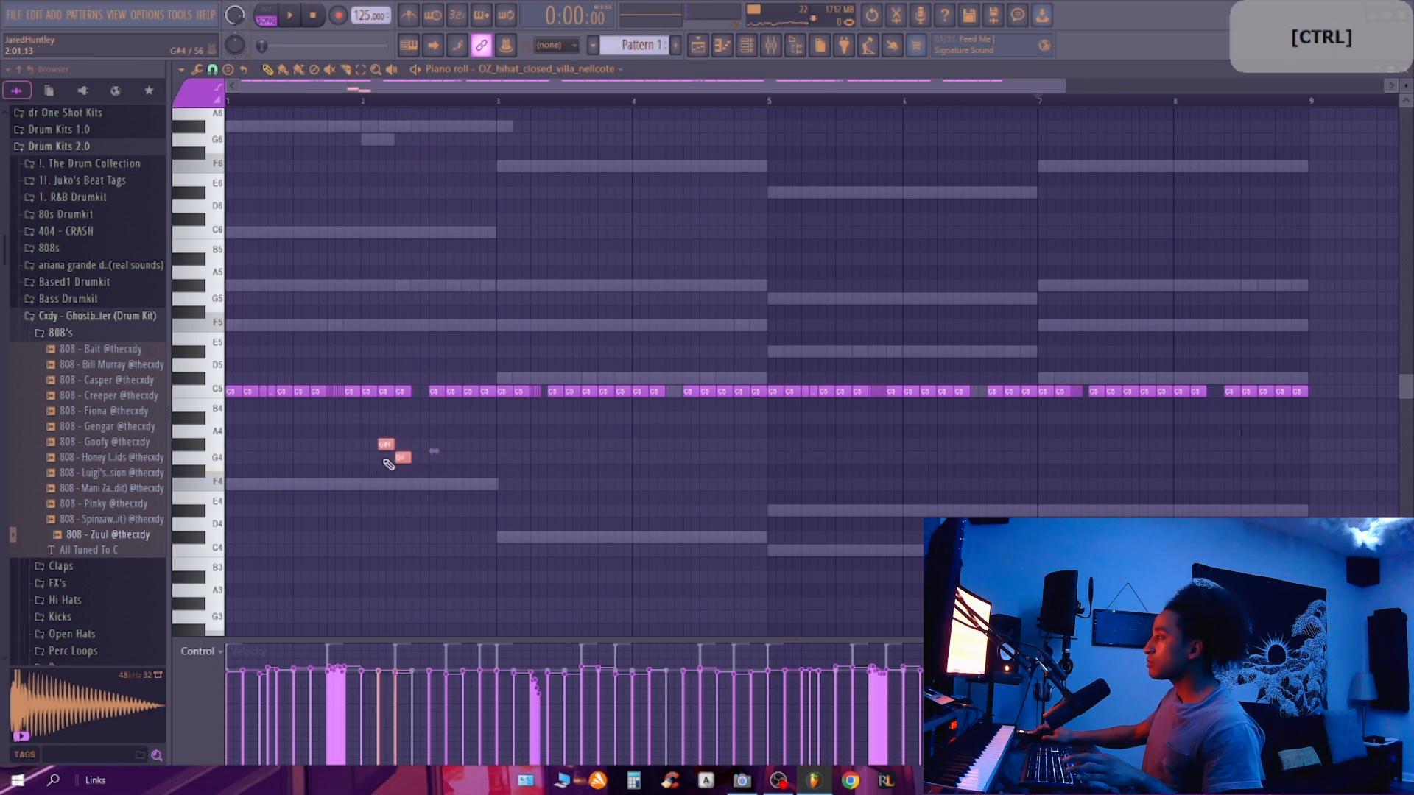
Step: Select all the lowered G#4, G4 and F#4 hi-hat notes across the pattern and edit their velocities
{"action": "left_click_drag", "start_coordinate": [586, 556], "coordinate": [423, 618]}
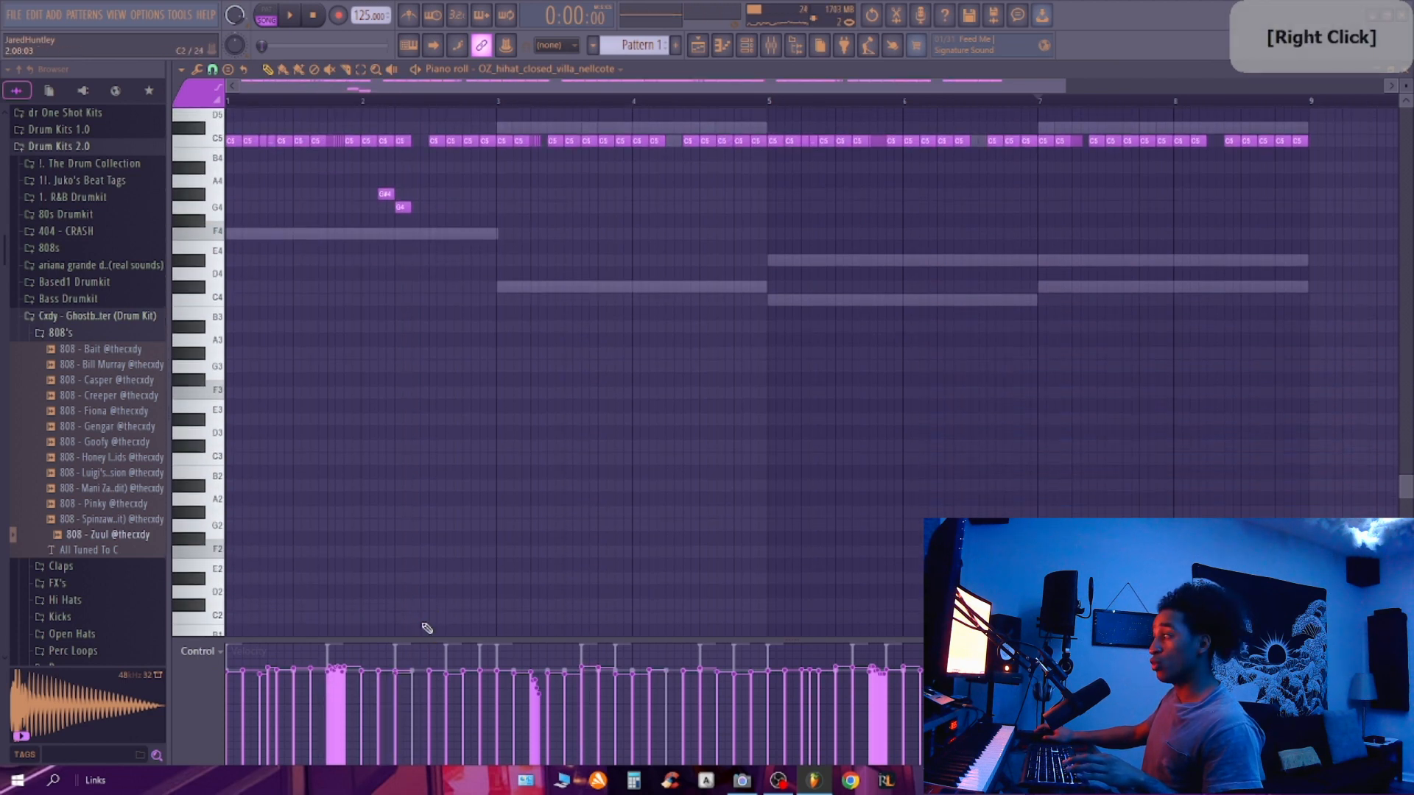
{"action": "scroll", "coordinate": [416, 545], "scroll_direction": "up", "scroll_amount": 5}
{"action": "left_click_drag", "start_coordinate": [271, 331], "coordinate": [370, 386]}
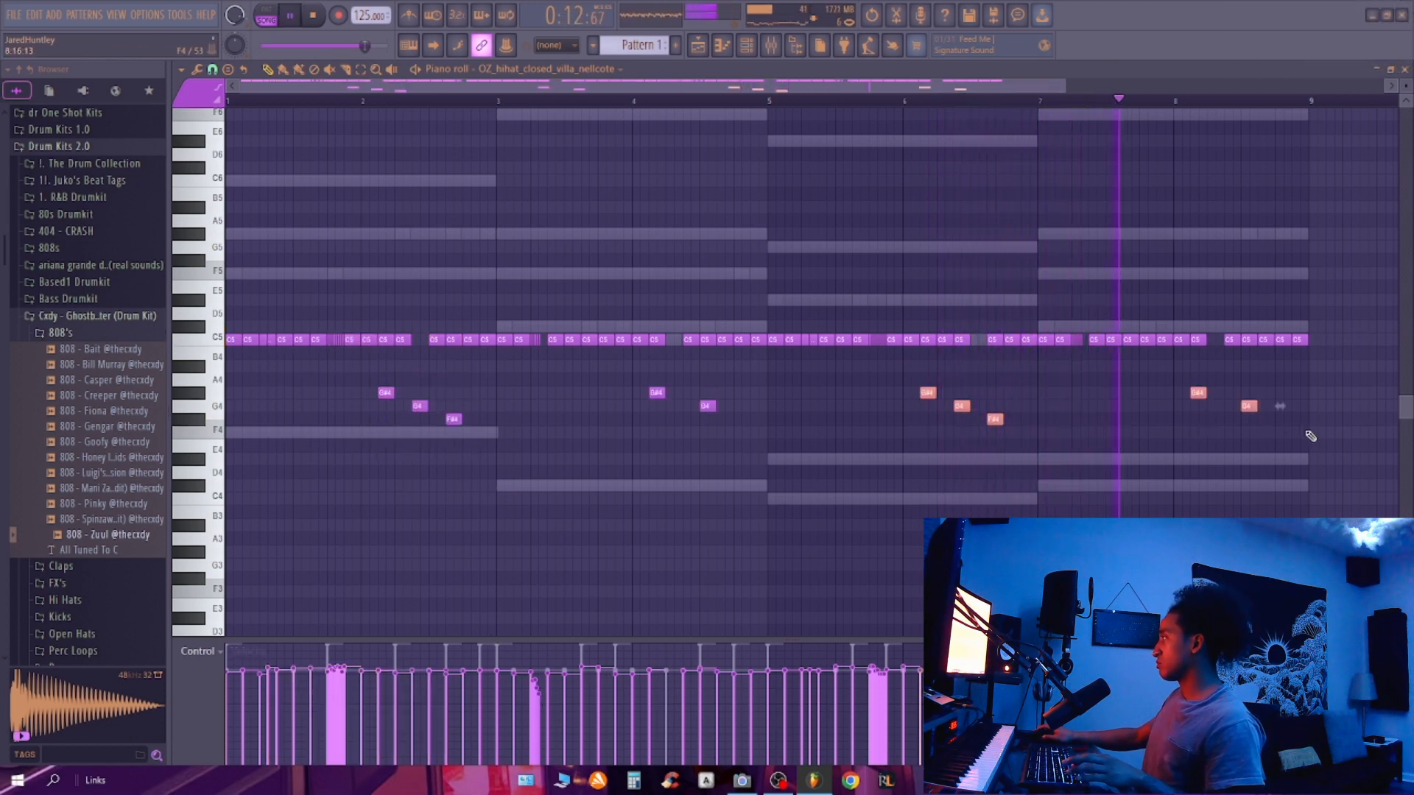
{"action": "left_click_drag", "start_coordinate": [1311, 436], "coordinate": [376, 393]}
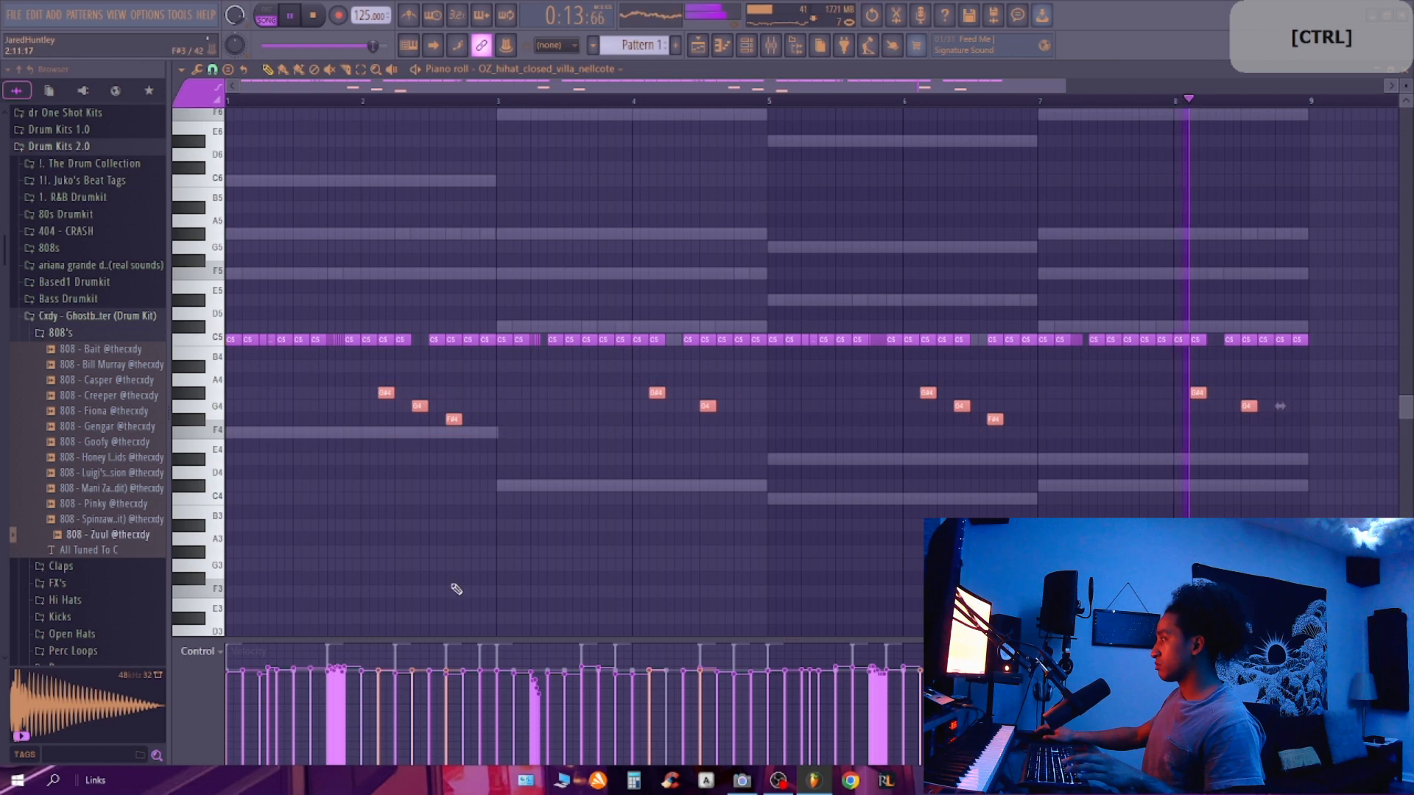
{"action": "right_click", "coordinate": [388, 681]}
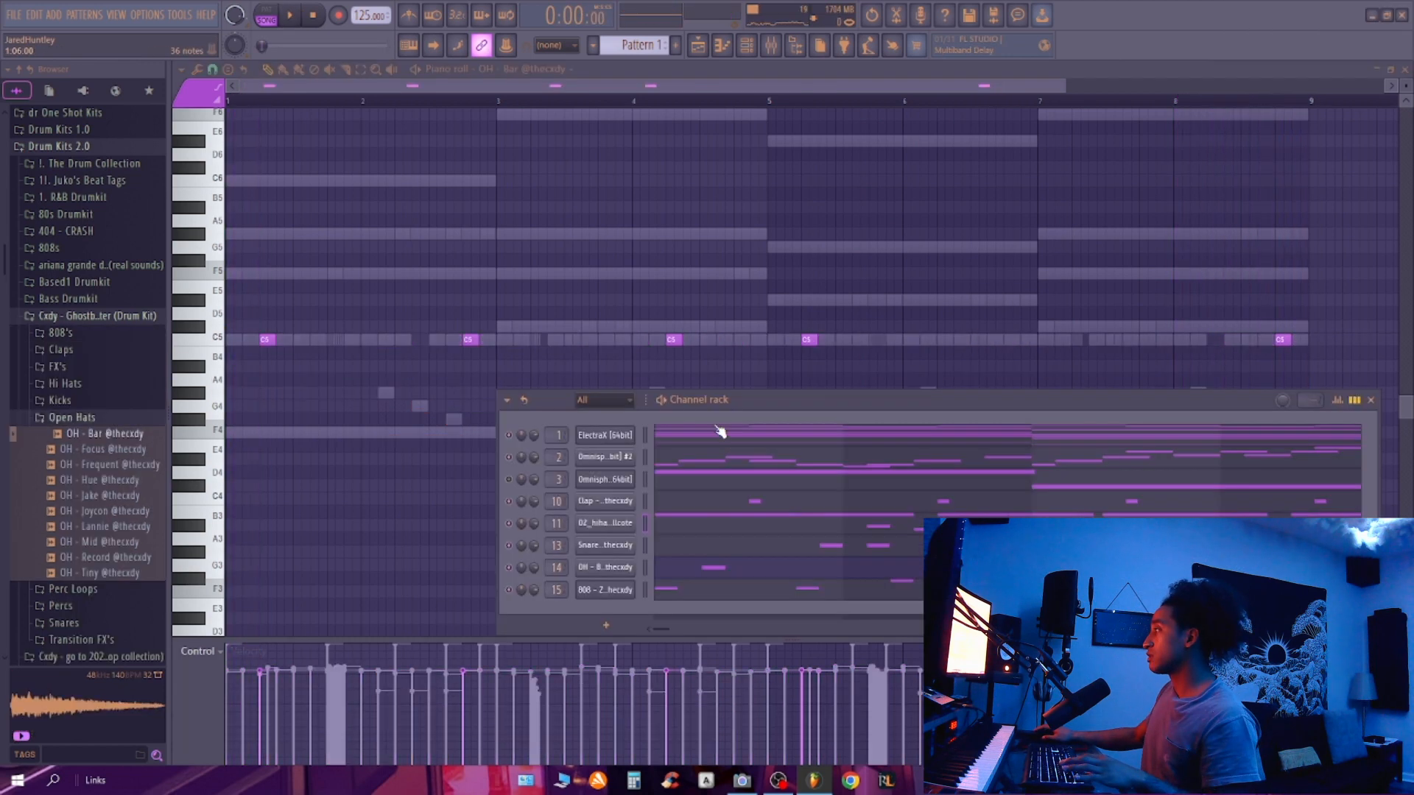
Step: Play back Pattern 1 to check the open hats against the chords, melody, 808 and other drums
{"action": "key", "text": "space"}
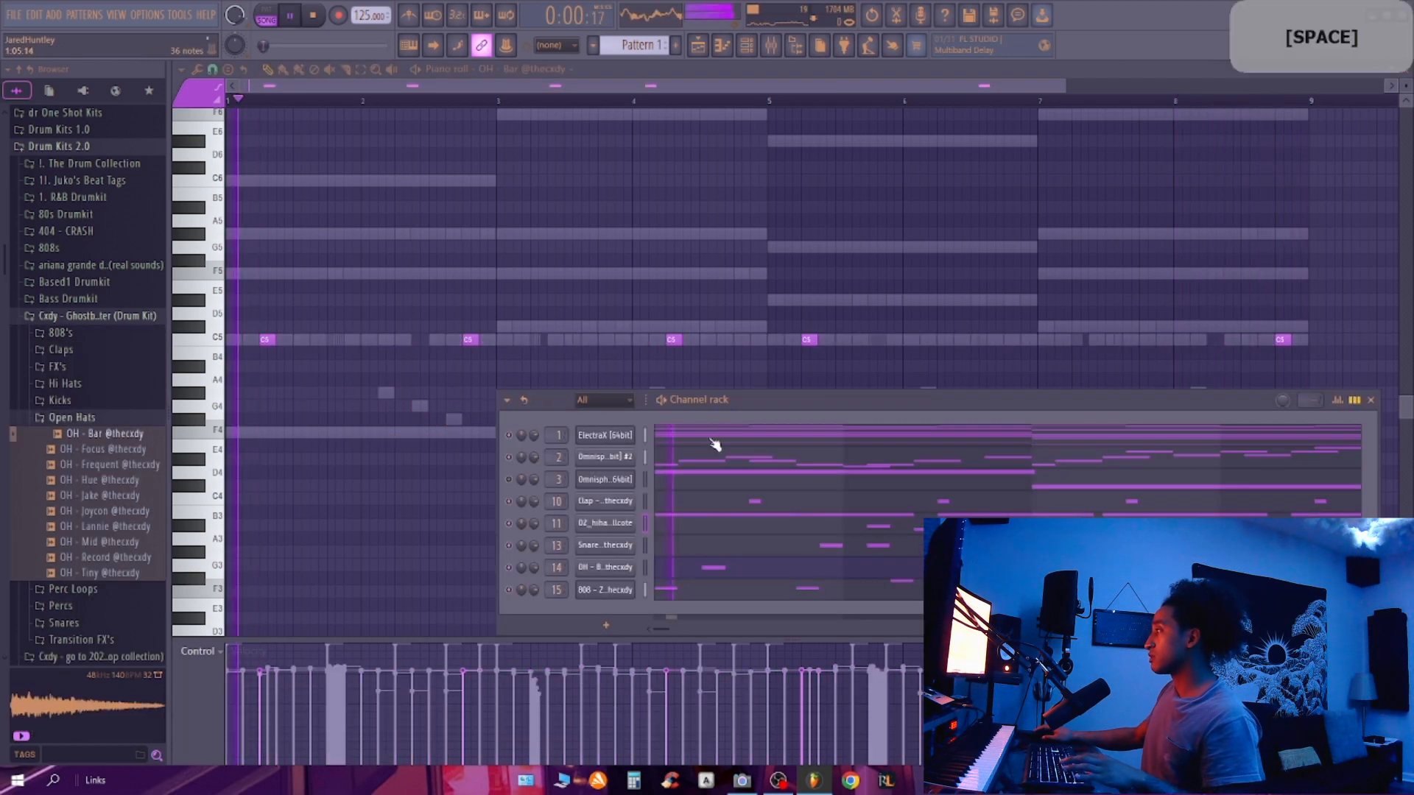
{"action": "key", "text": "space"}
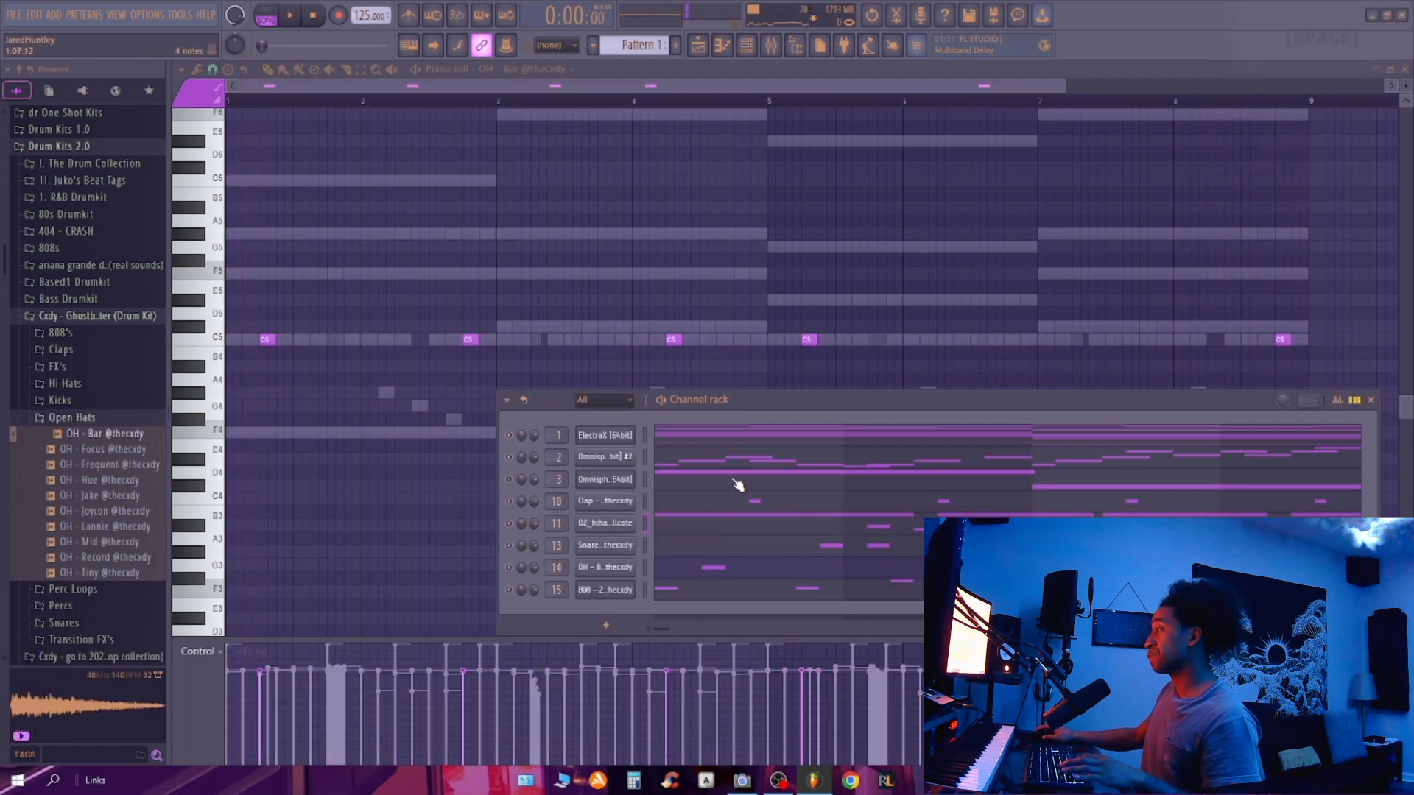
{"action": "key", "text": "space"}
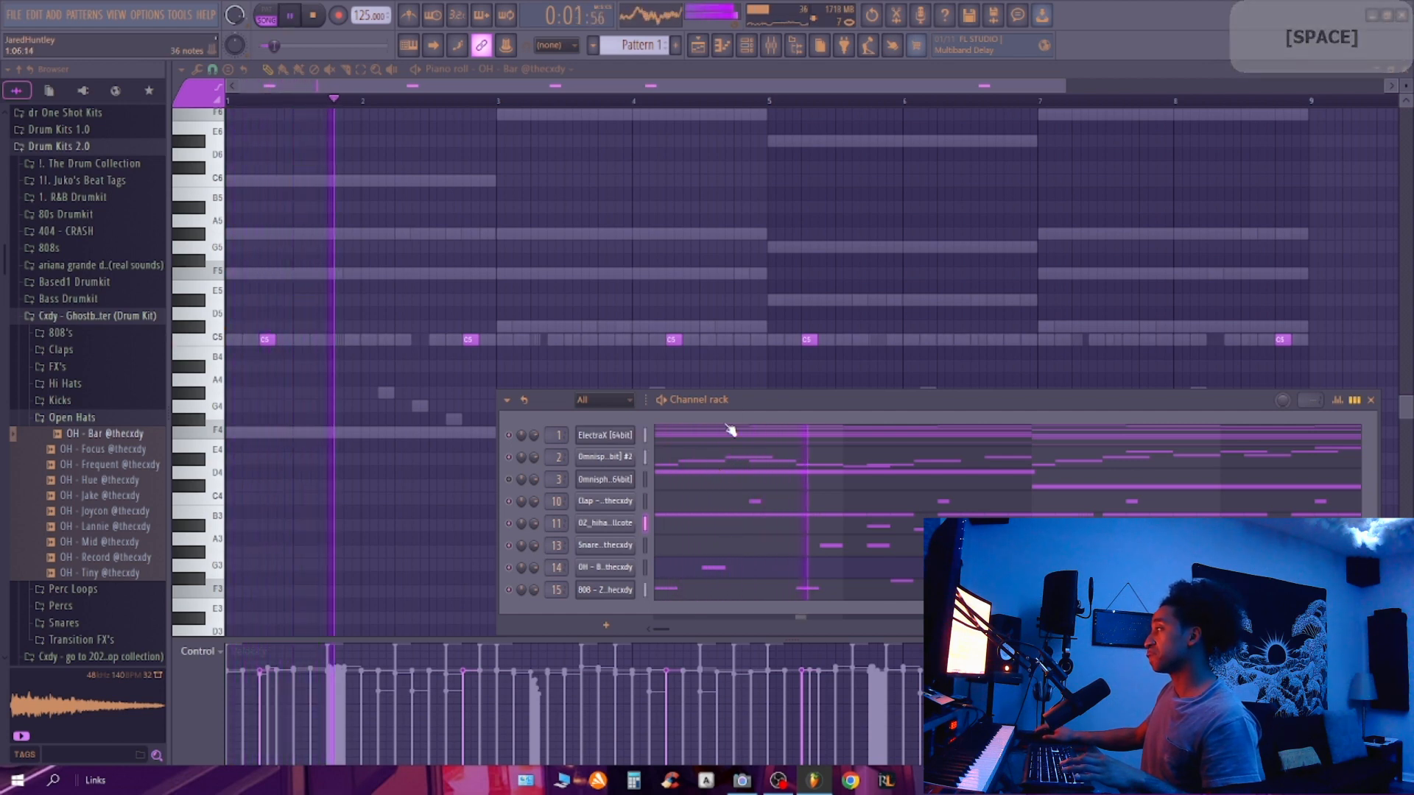
{"action": "key", "text": "space"}
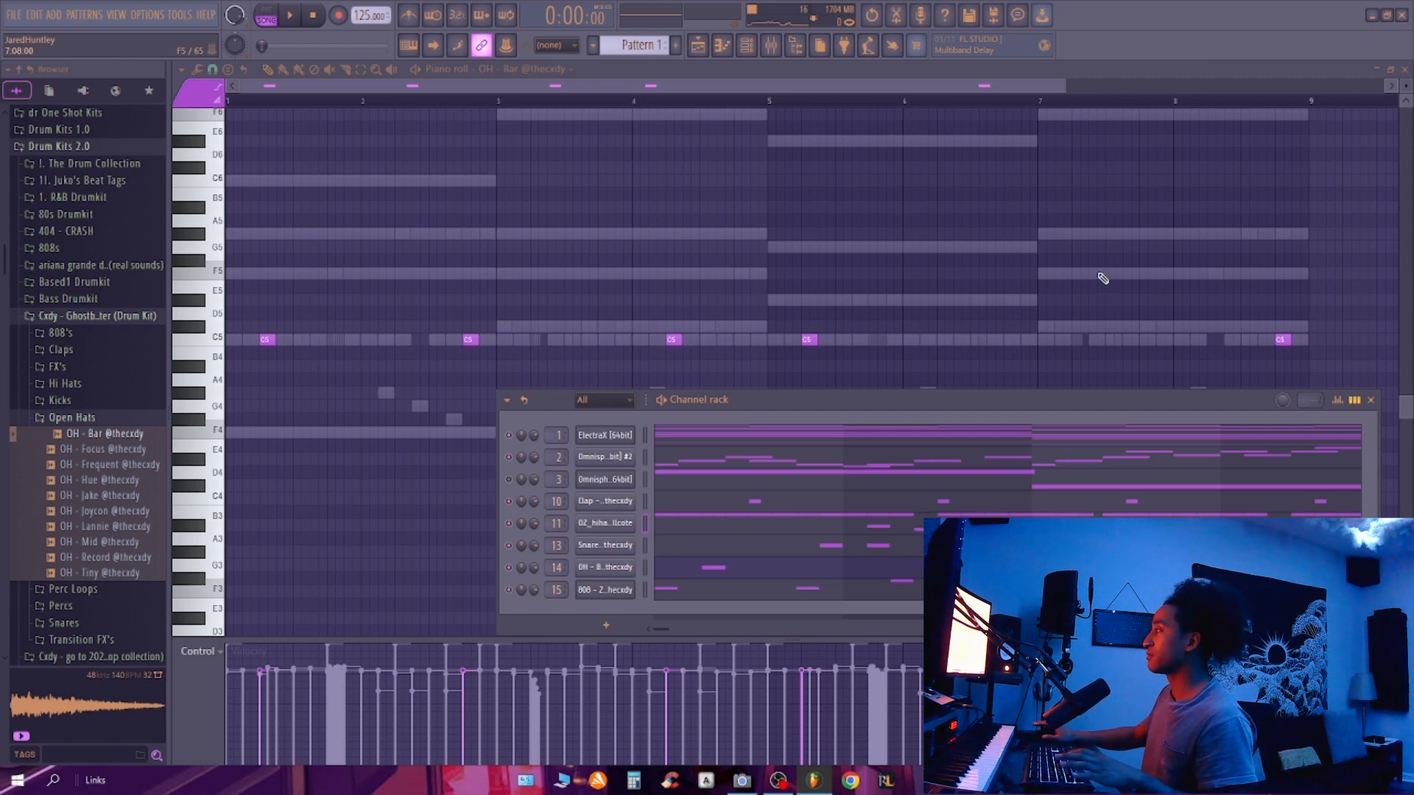
{"action": "left_click", "coordinate": [861, 439]}
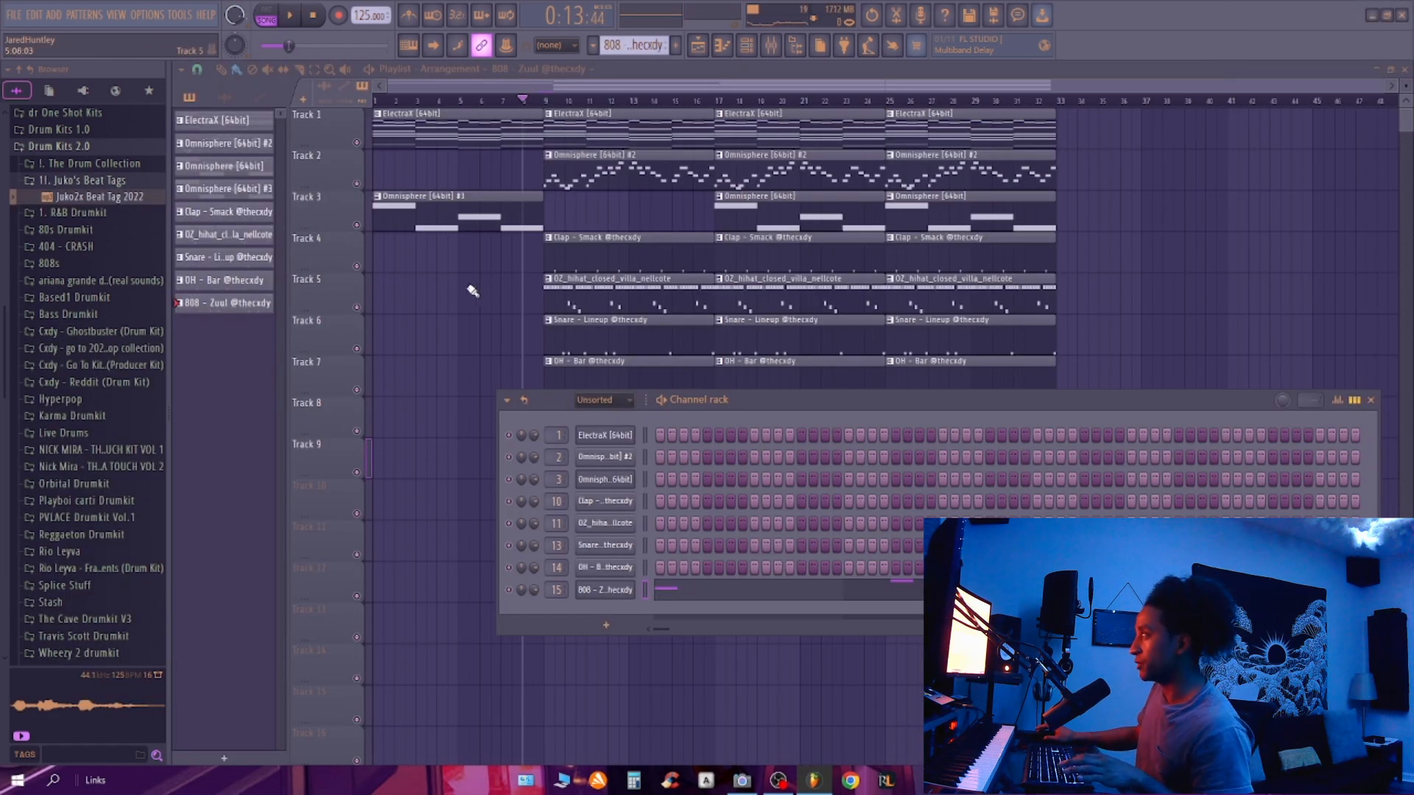
Step: Hide the channel rack and shorten the clap, hi-hat, snare and open-hat clips before bar 25 to end about halfway through bar 24
{"action": "key", "text": "F6"}
{"action": "key", "text": "space"}
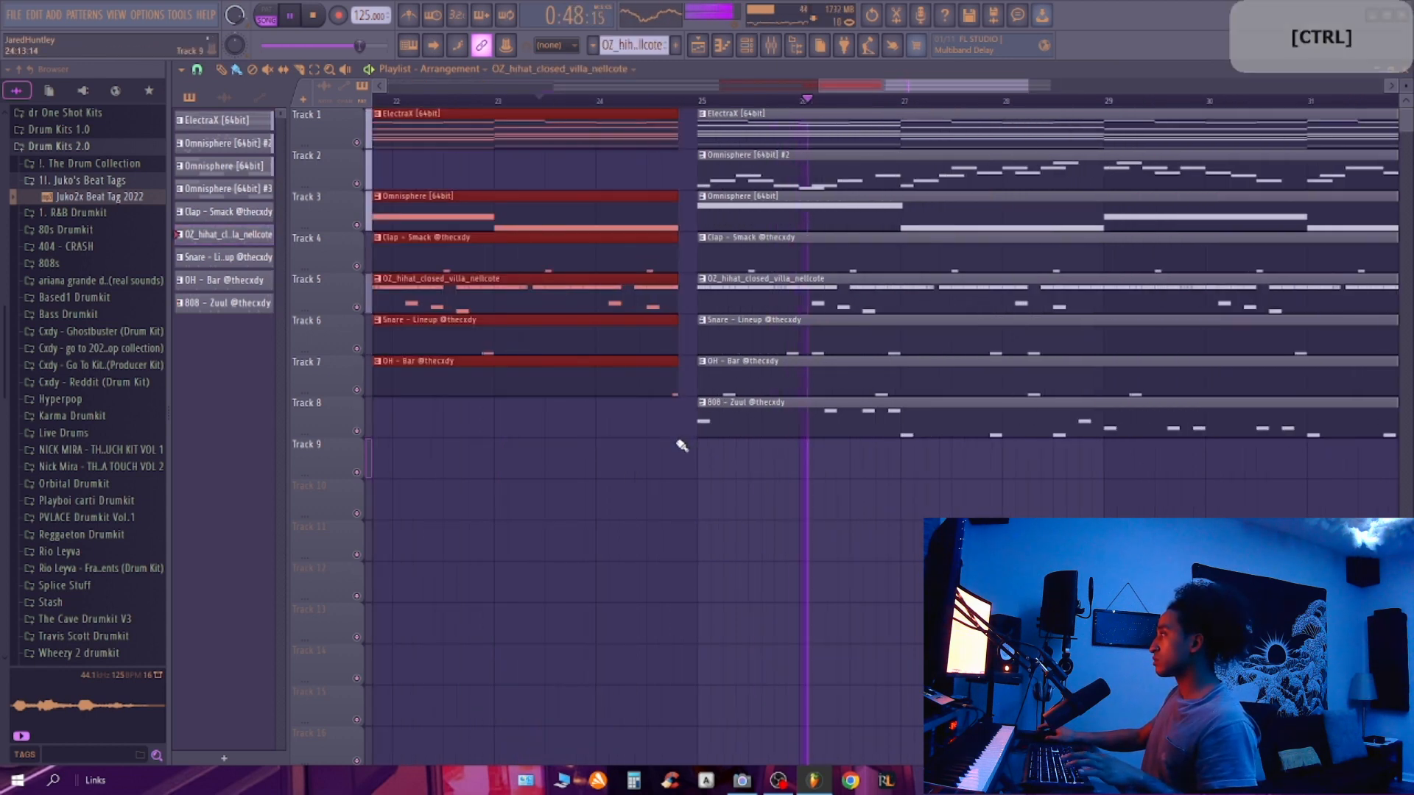
{"action": "left_click", "coordinate": [660, 363], "text": "ctrl"}
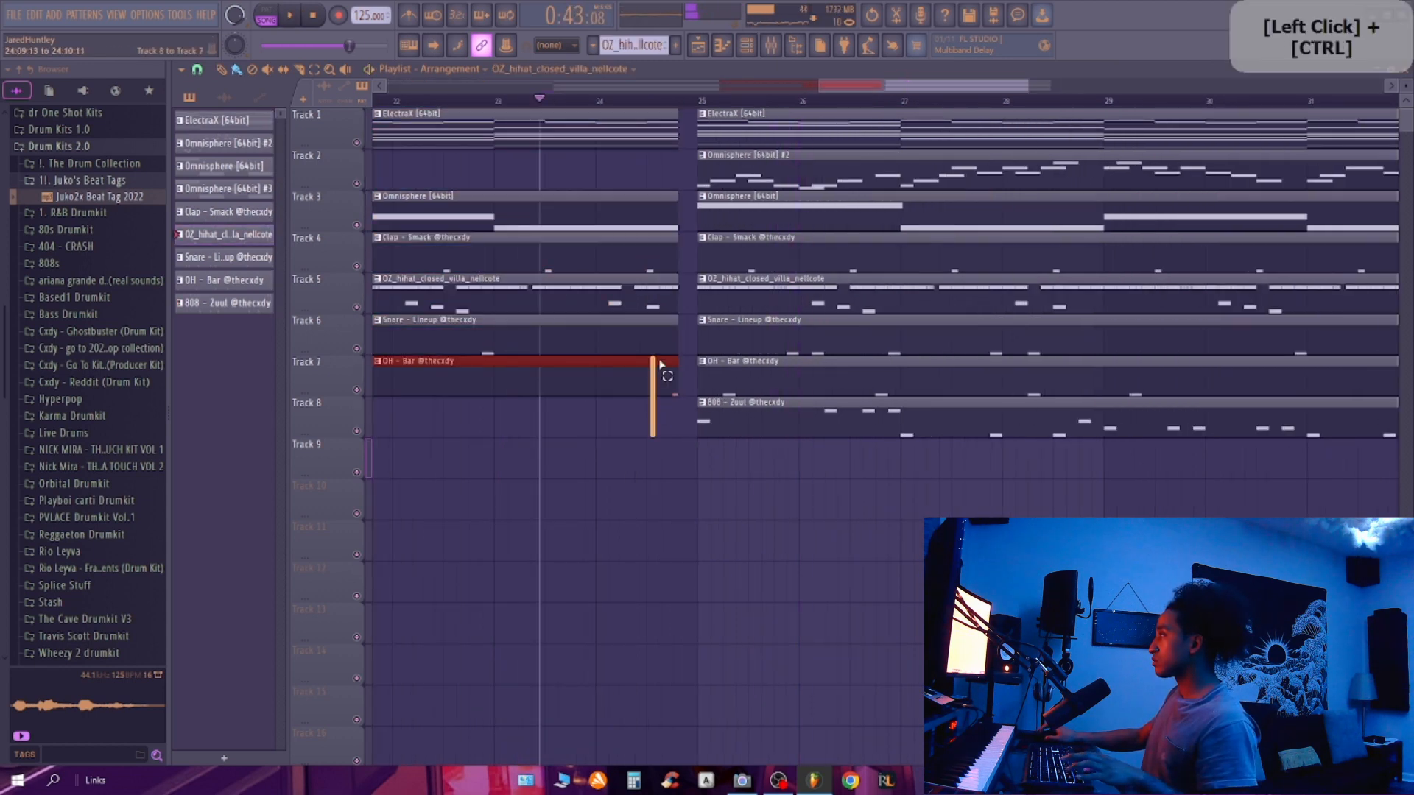
{"action": "left_click_drag", "start_coordinate": [659, 363], "coordinate": [643, 255]}
Step: Play back the shortened drum section leading into bar 25, and play the full arrangement from its beginning
{"action": "key", "text": "space"}
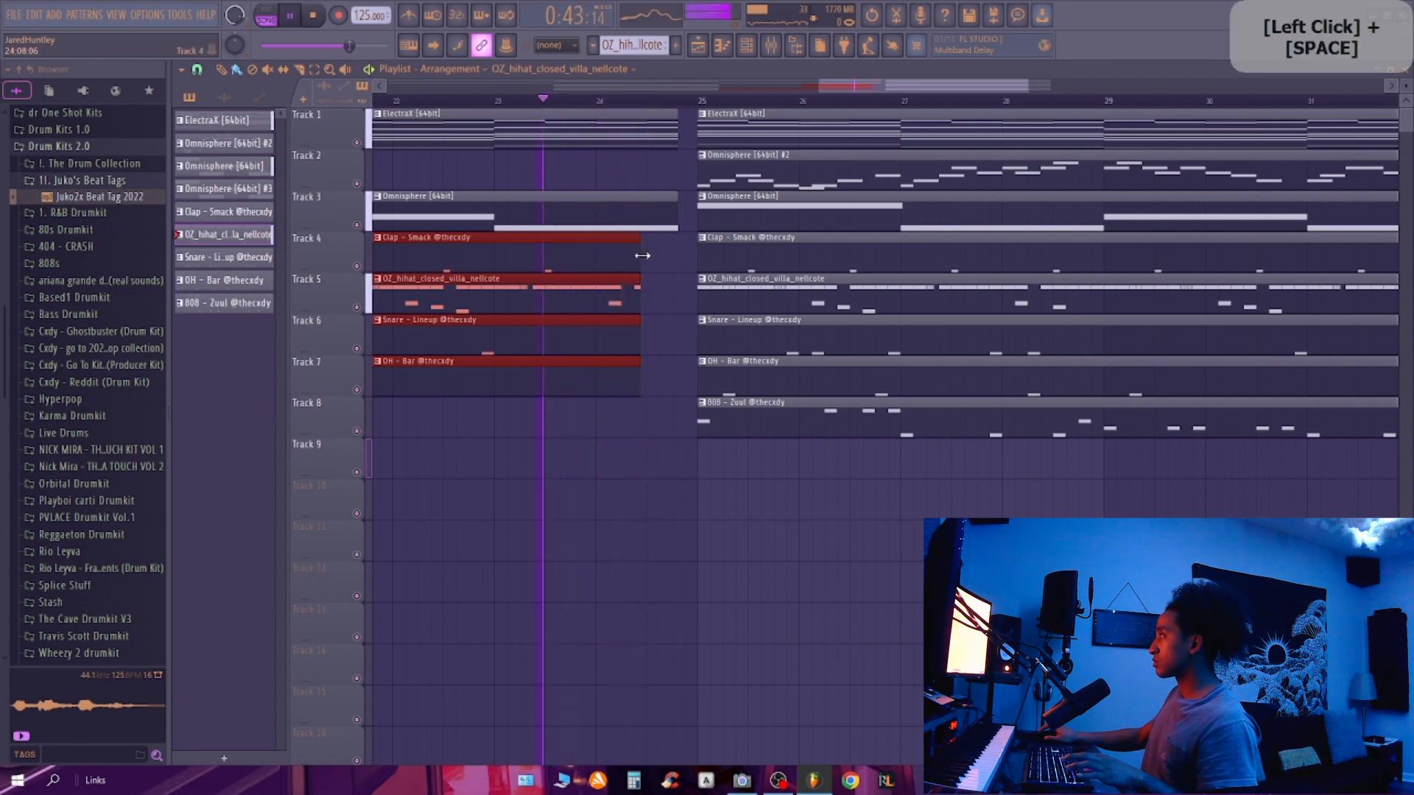
{"action": "left_click", "coordinate": [663, 403]}
{"action": "scroll", "coordinate": [665, 413], "scroll_direction": "up", "scroll_amount": 2}
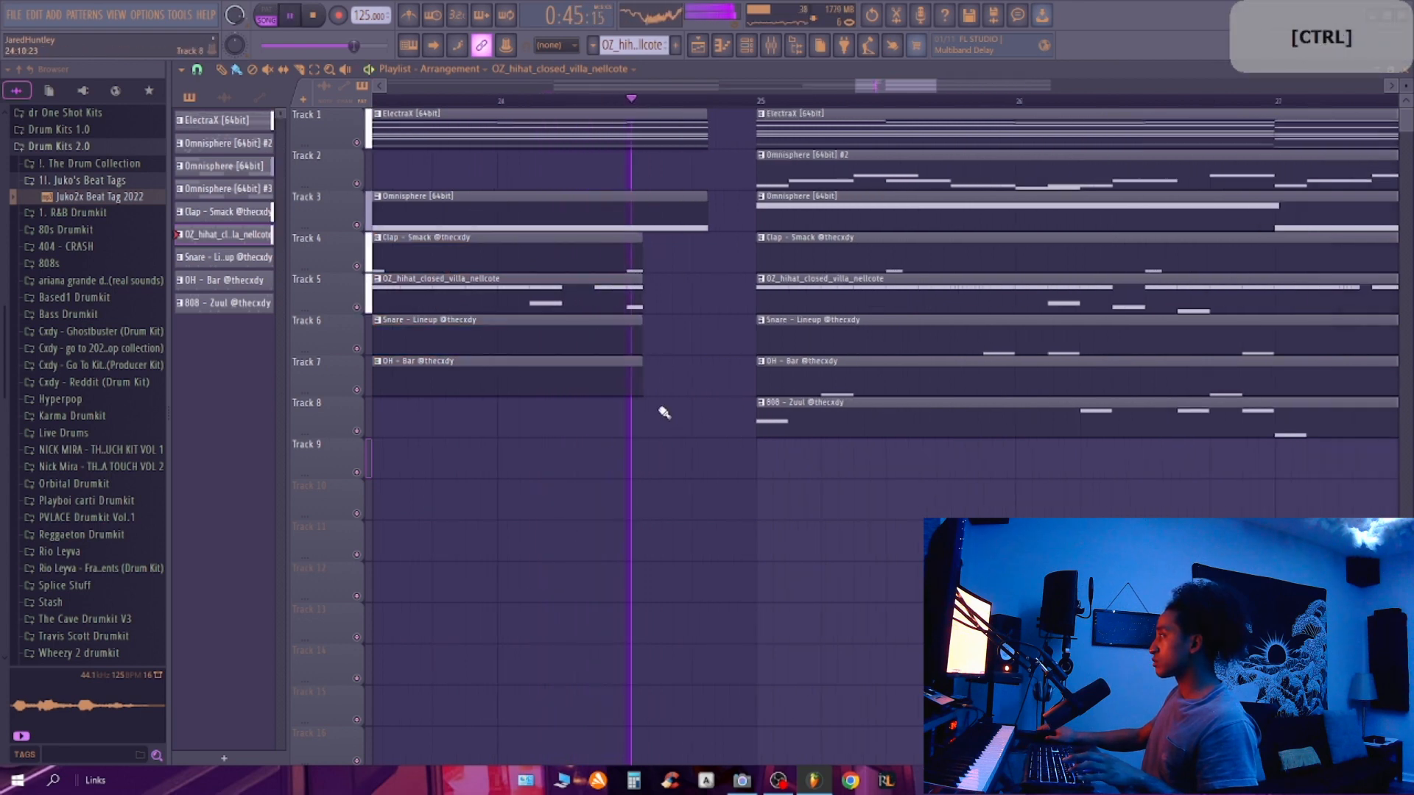
{"action": "scroll", "coordinate": [662, 410], "scroll_direction": "down", "scroll_amount": 5}
{"action": "left_click", "coordinate": [315, 18]}
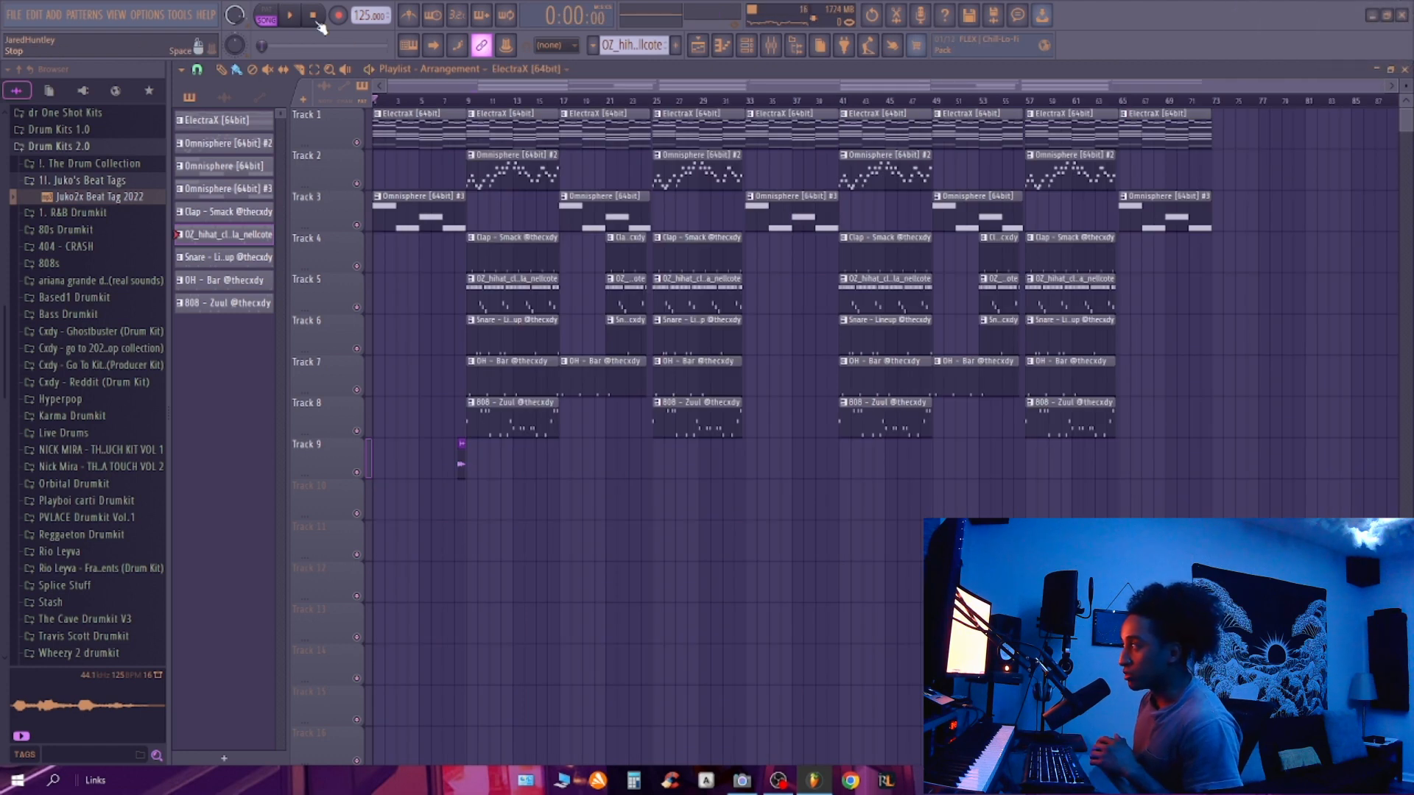
{"action": "key", "text": "space"}
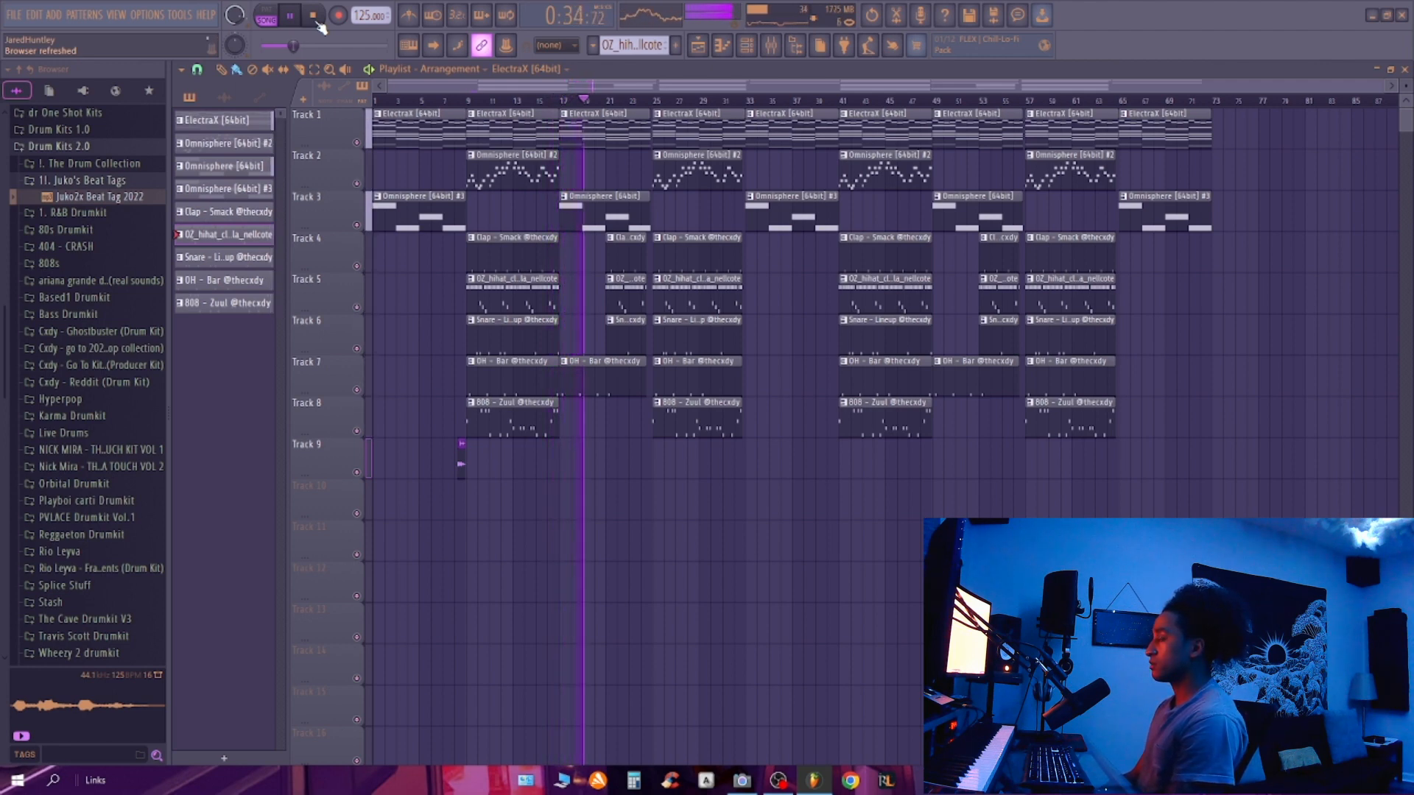
{"action": "key", "text": "space"}
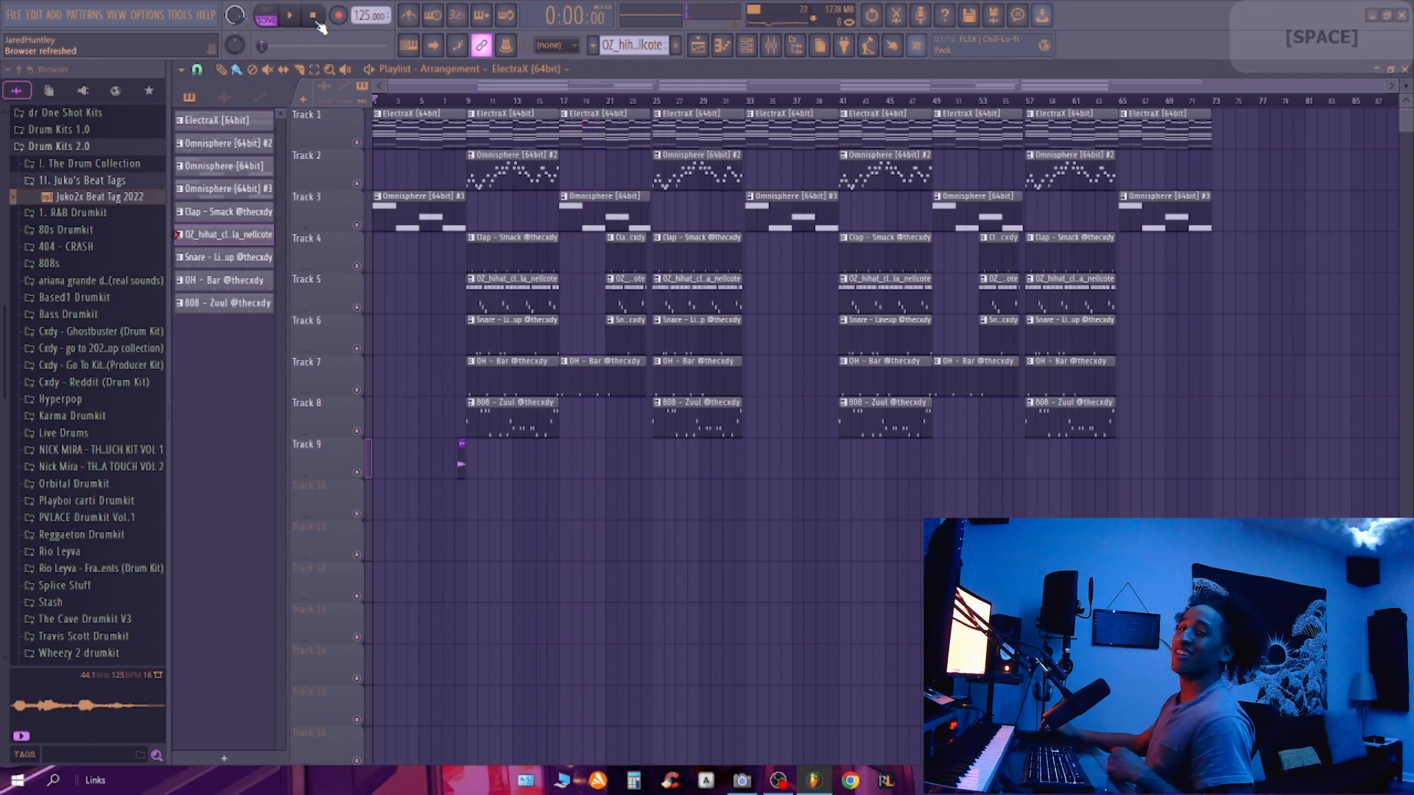